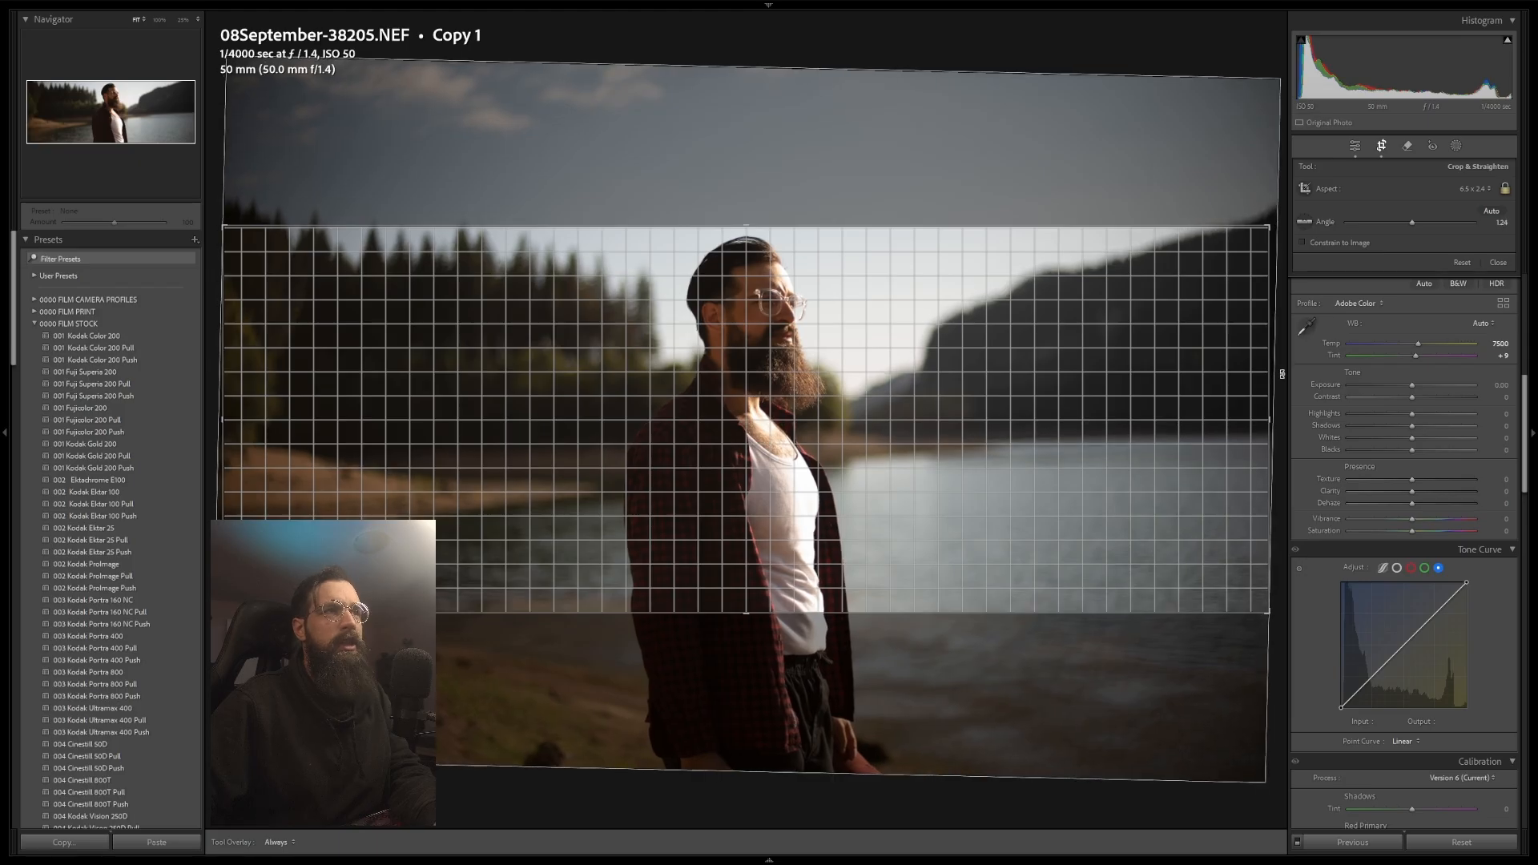
Step: Undo the last crop angle change and apply the crop
key("ctrl+z")
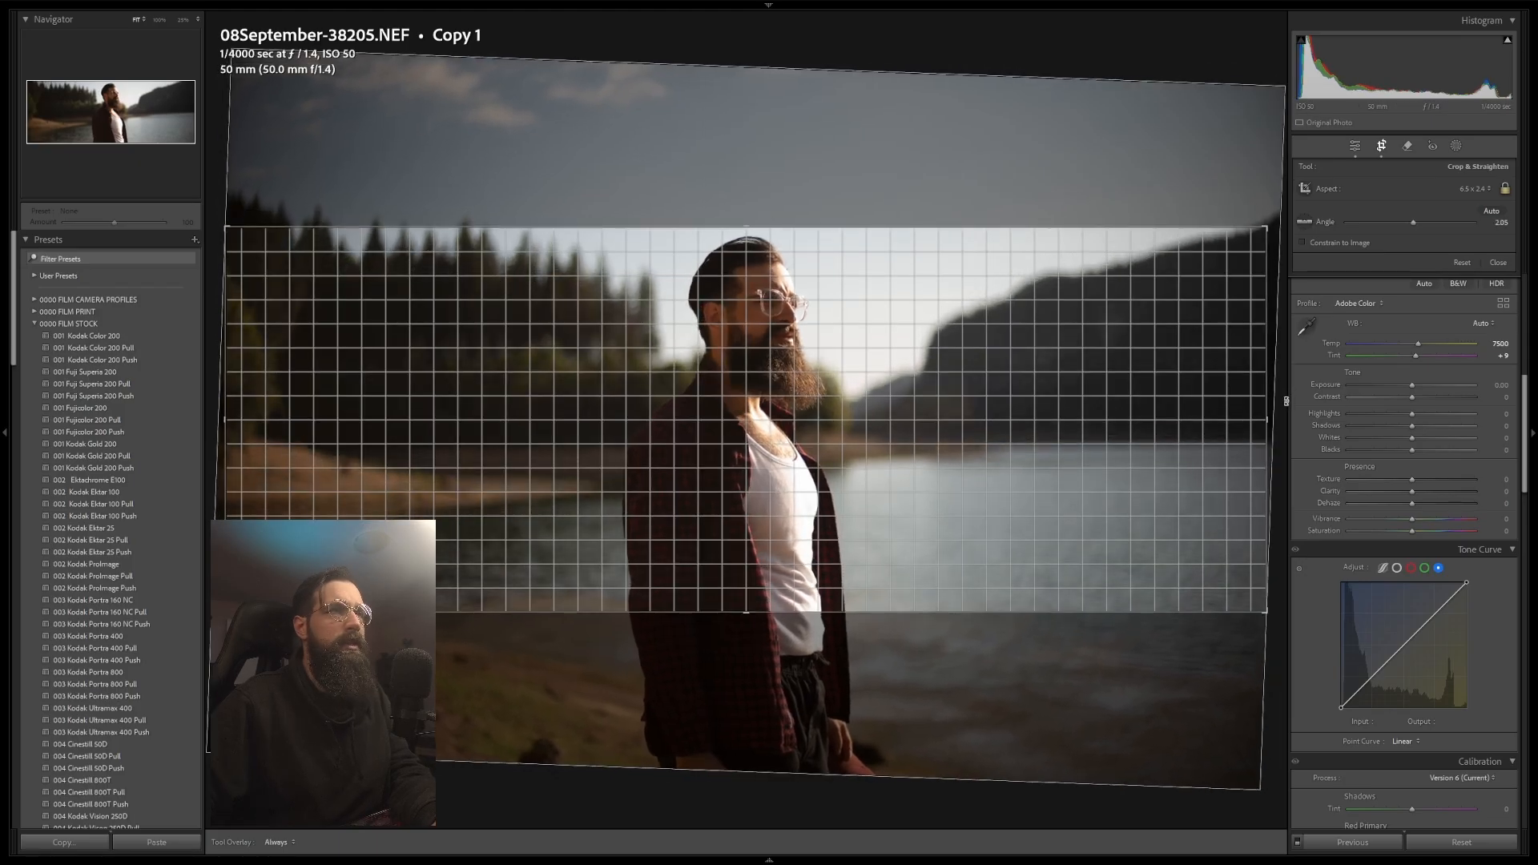
key("Return")
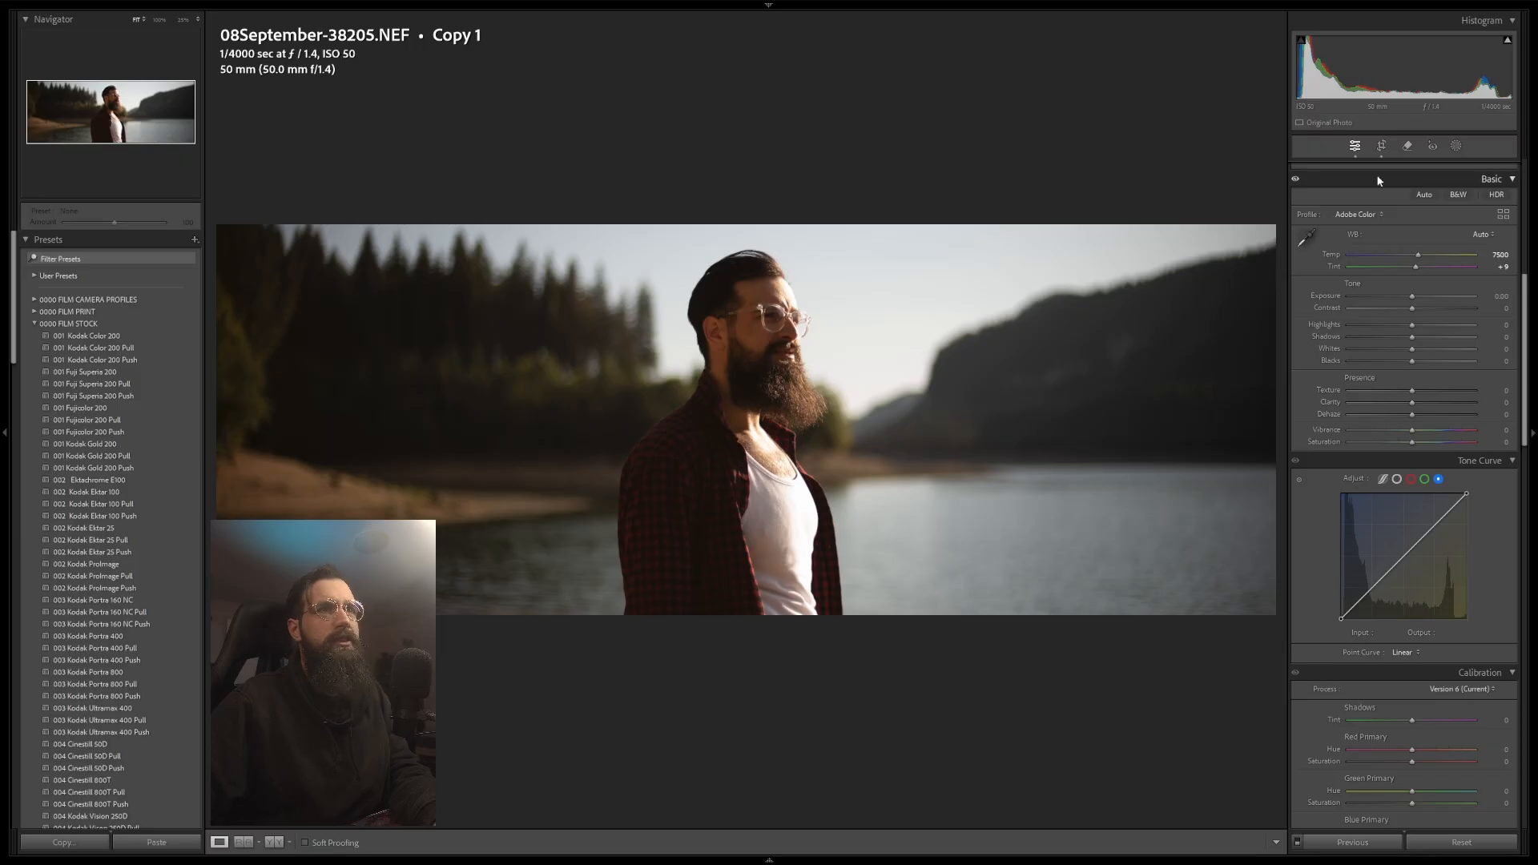
Step: Change the photo's profile to Camera Neutral
left_click(1382, 216)
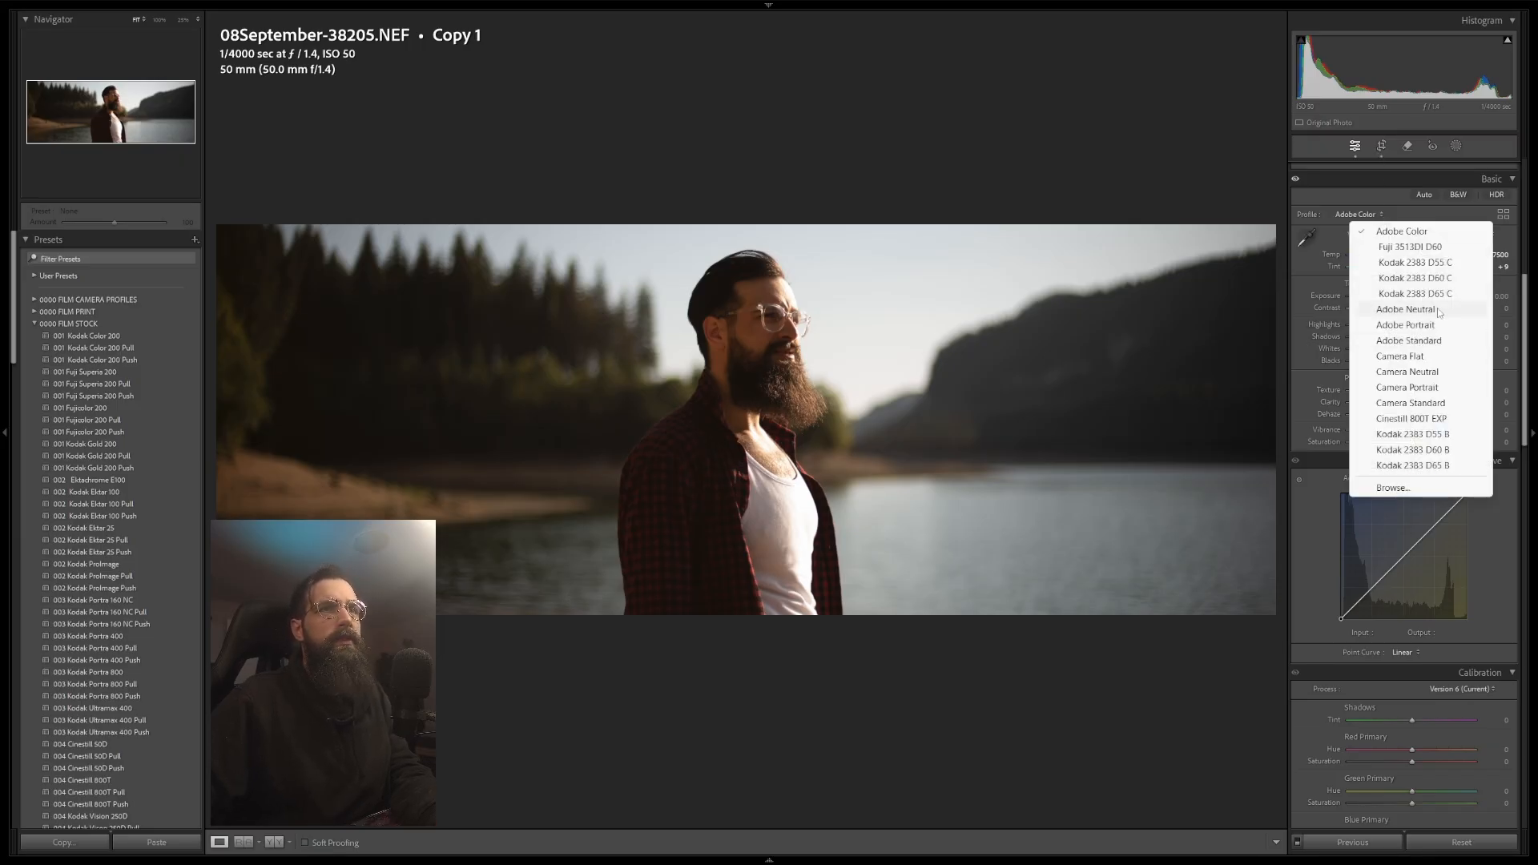
left_click(1429, 372)
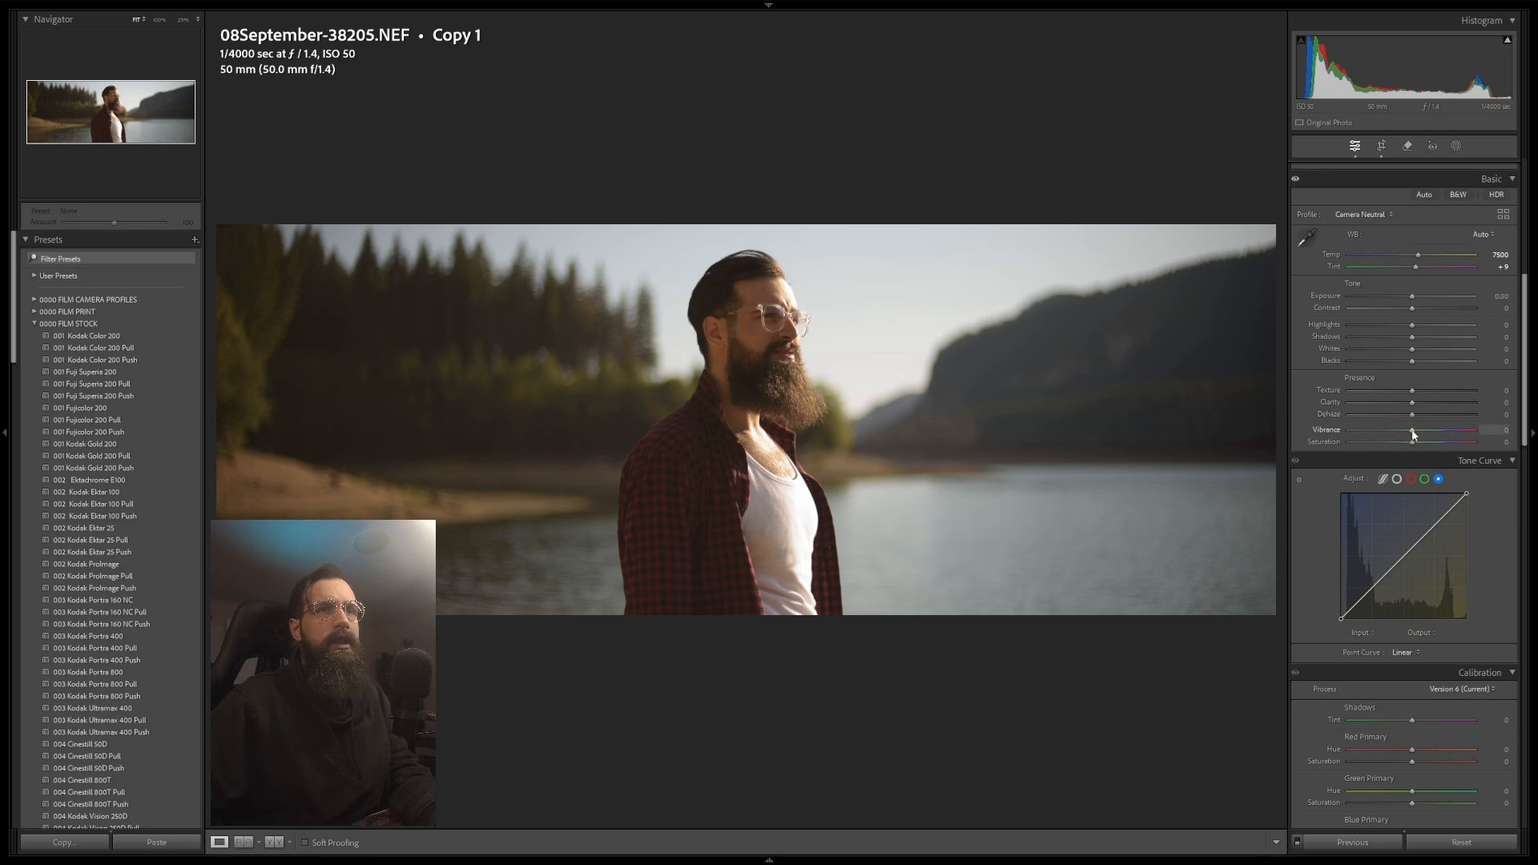
Step: Set the white balance to 5500 temperature and +2 tint, temporarily maxing vibrance and saturation to judge the colours
left_click_drag(1412, 429, 1496, 450)
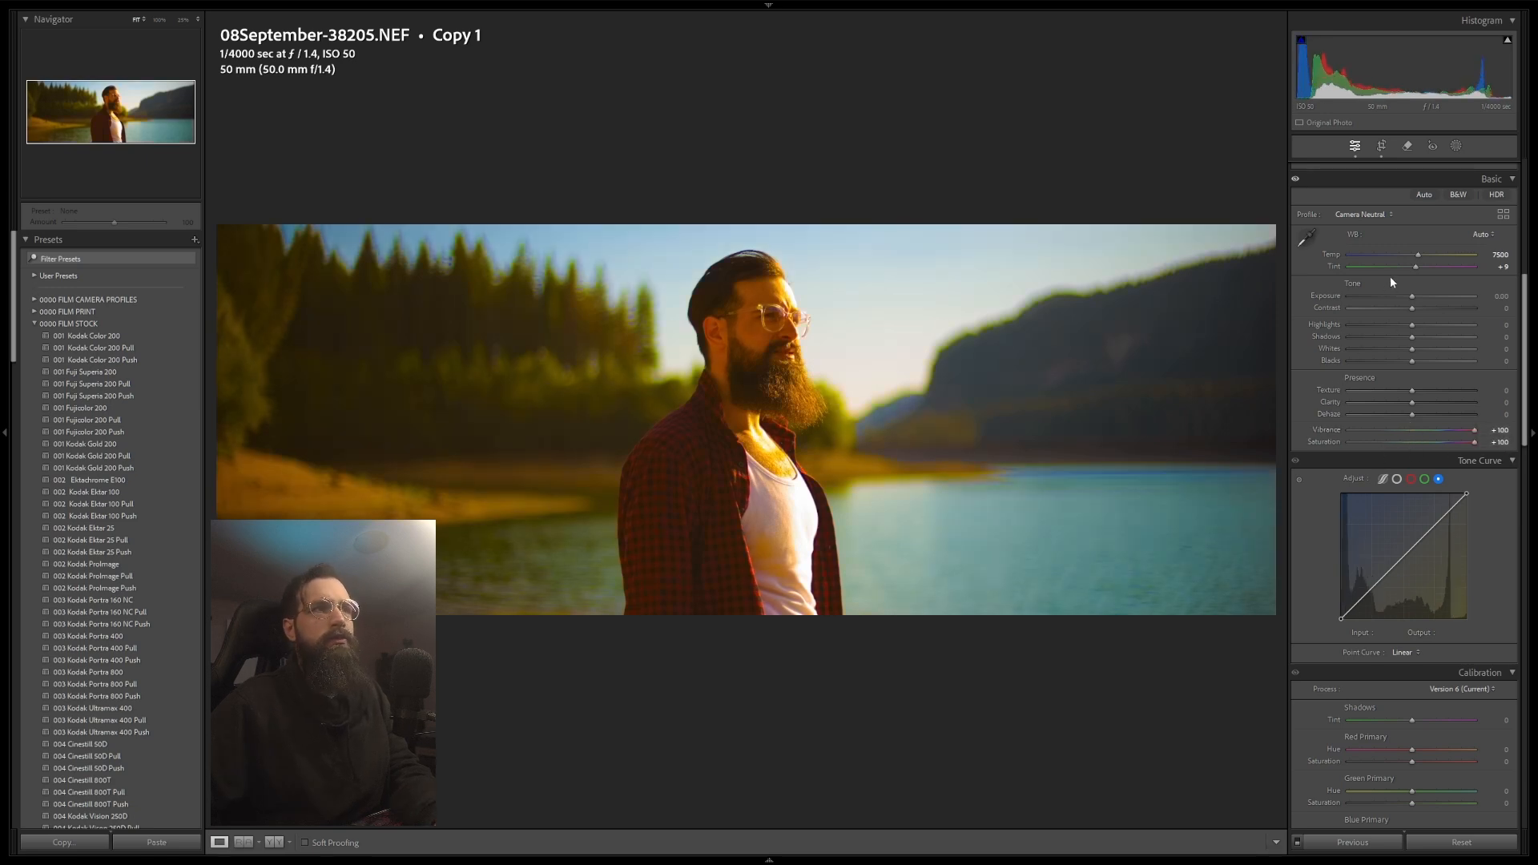
left_click_drag(1418, 256, 1401, 255)
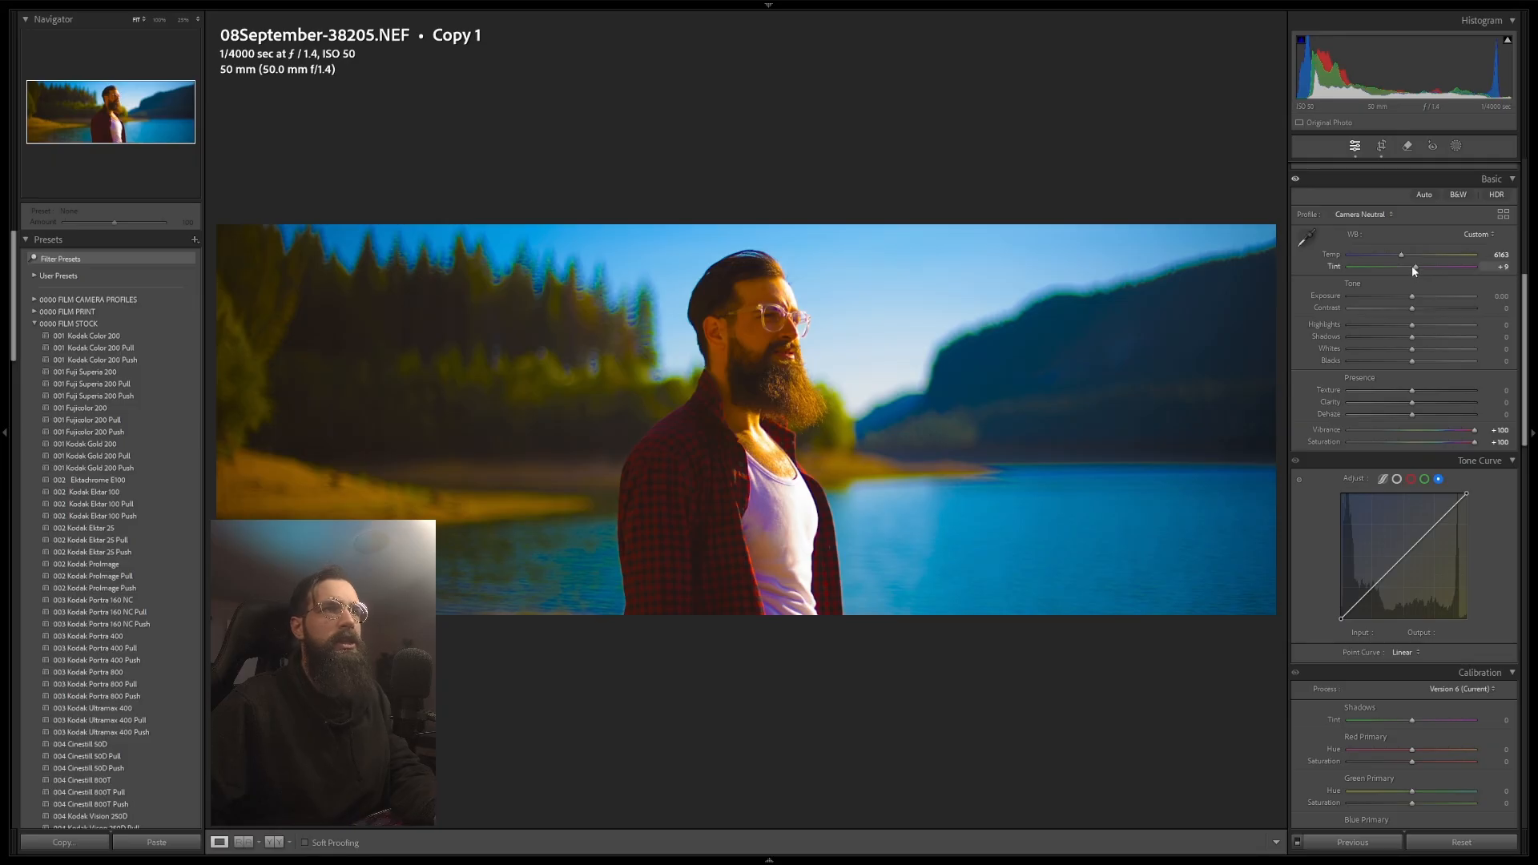
left_click_drag(1401, 253, 1398, 255)
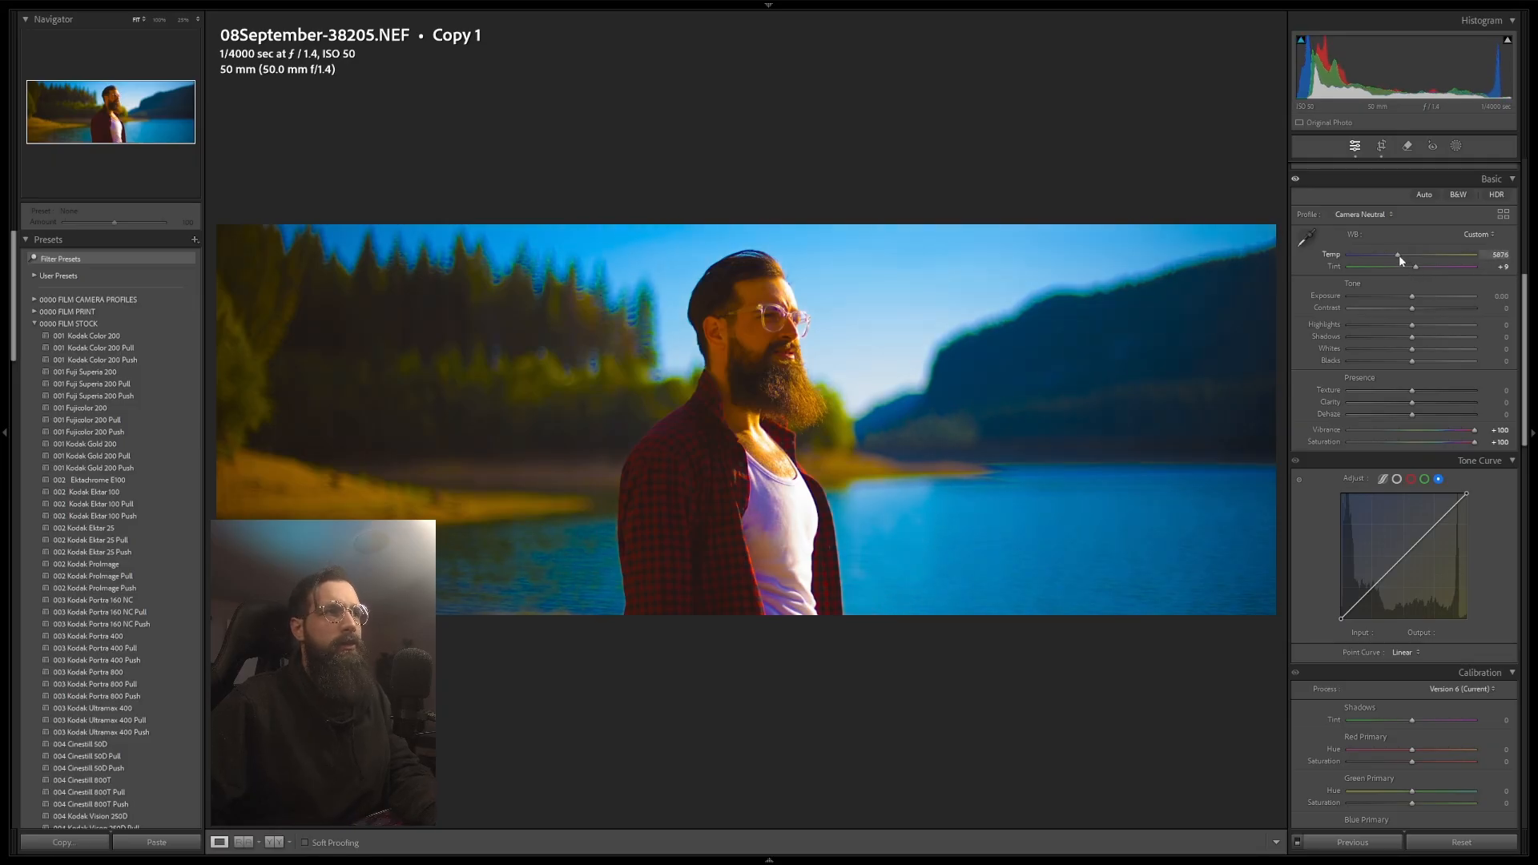
left_click(1500, 254)
type("5500")
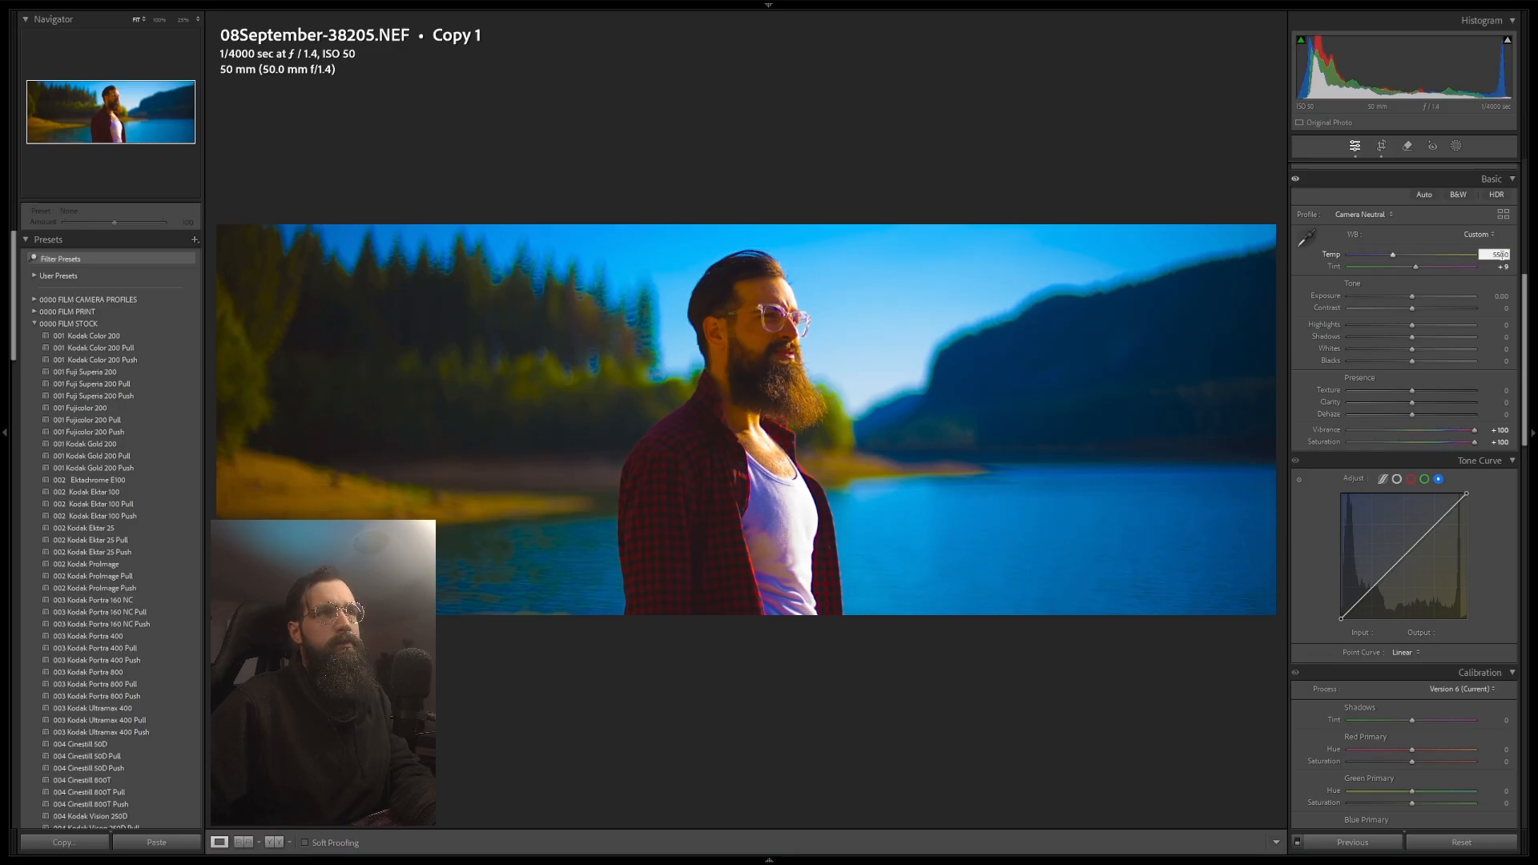
left_click(1415, 267)
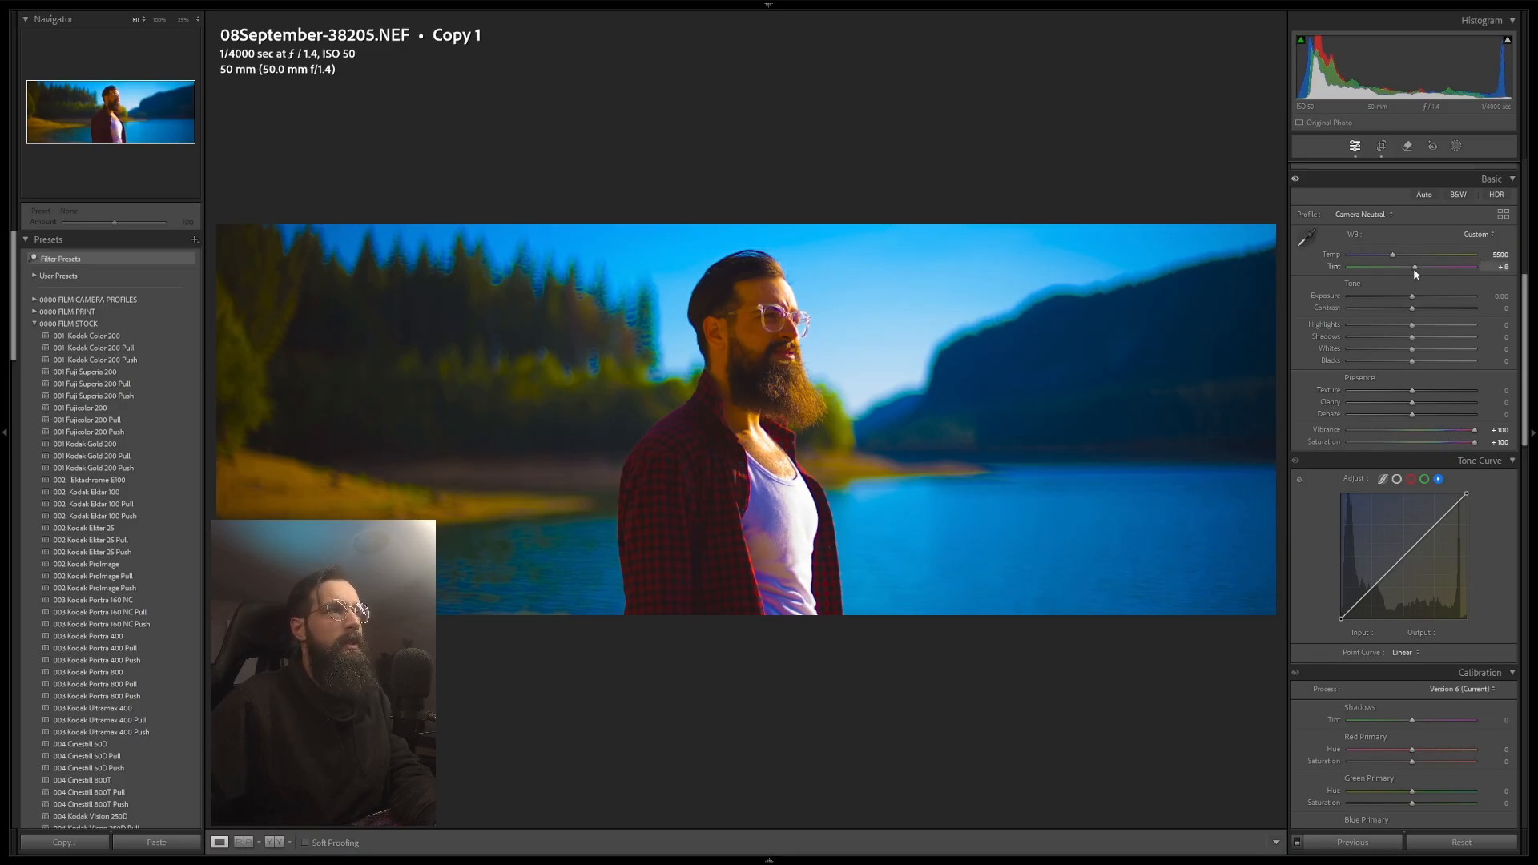
left_click_drag(1414, 268, 1412, 269)
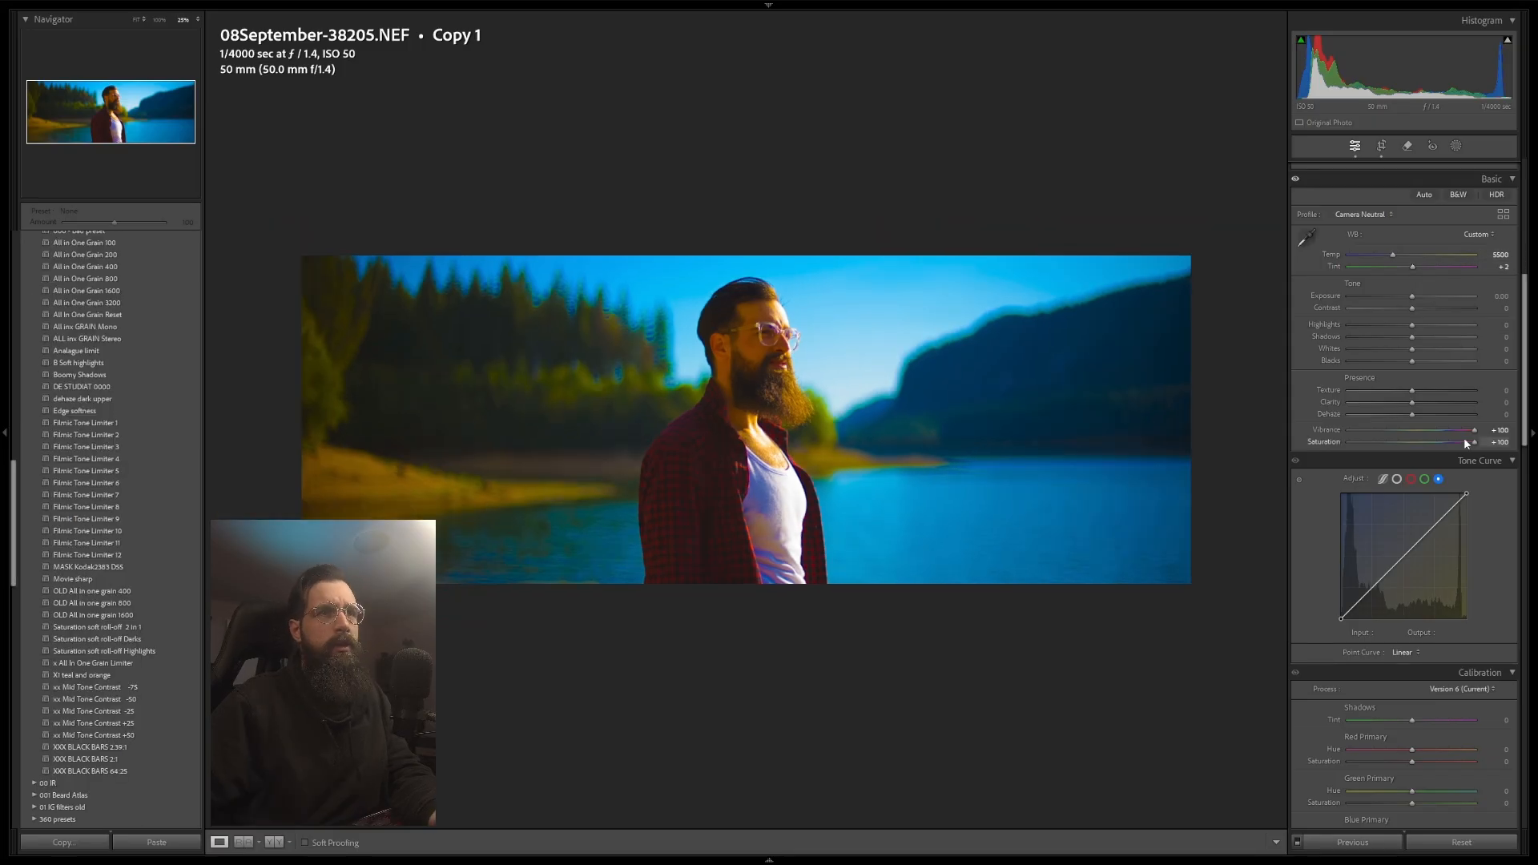
double_click(1475, 433)
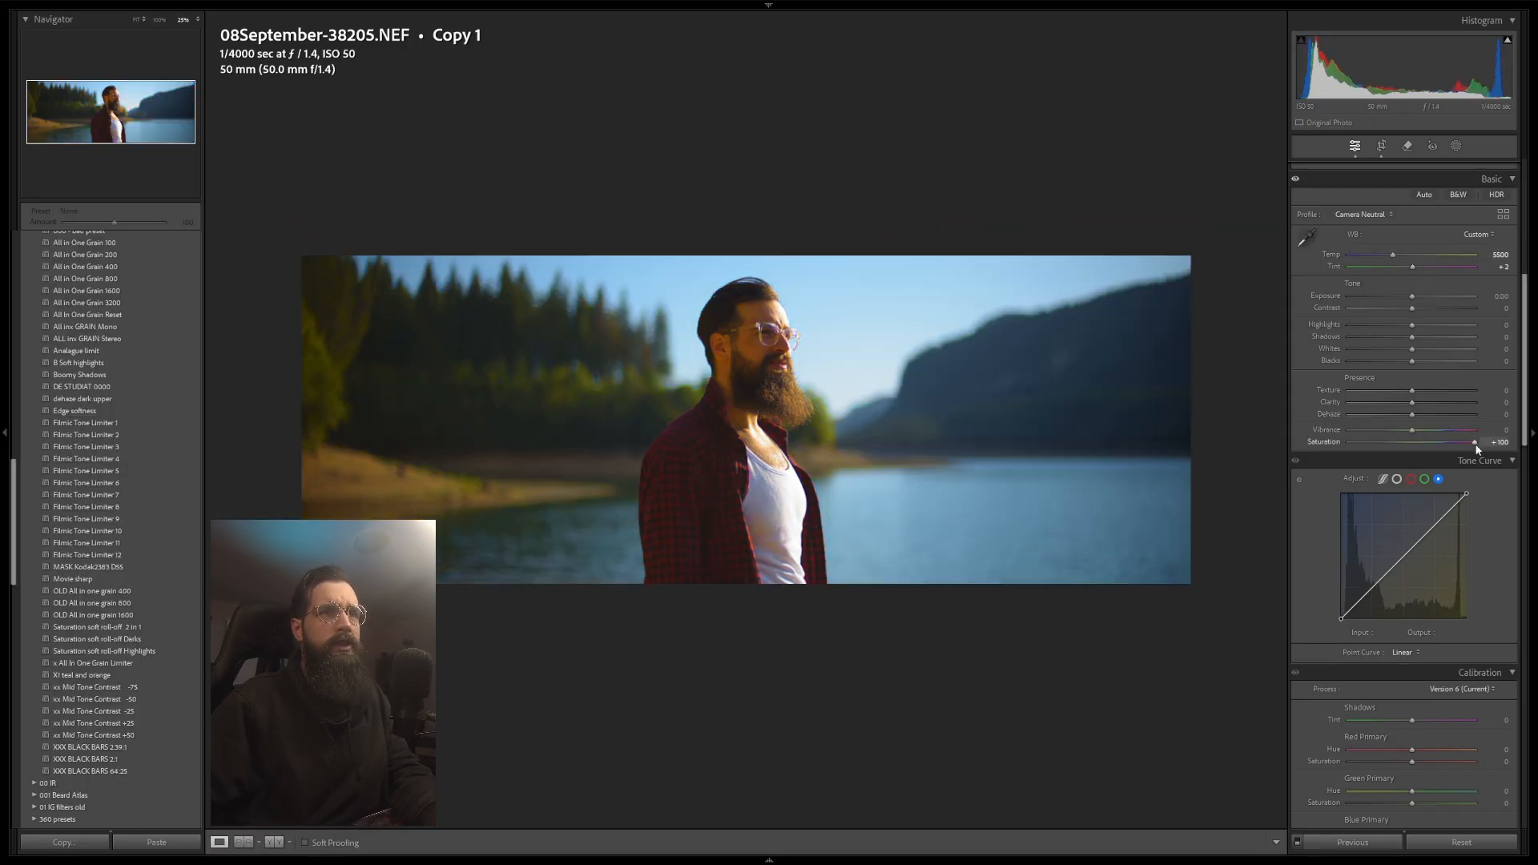
double_click(1476, 443)
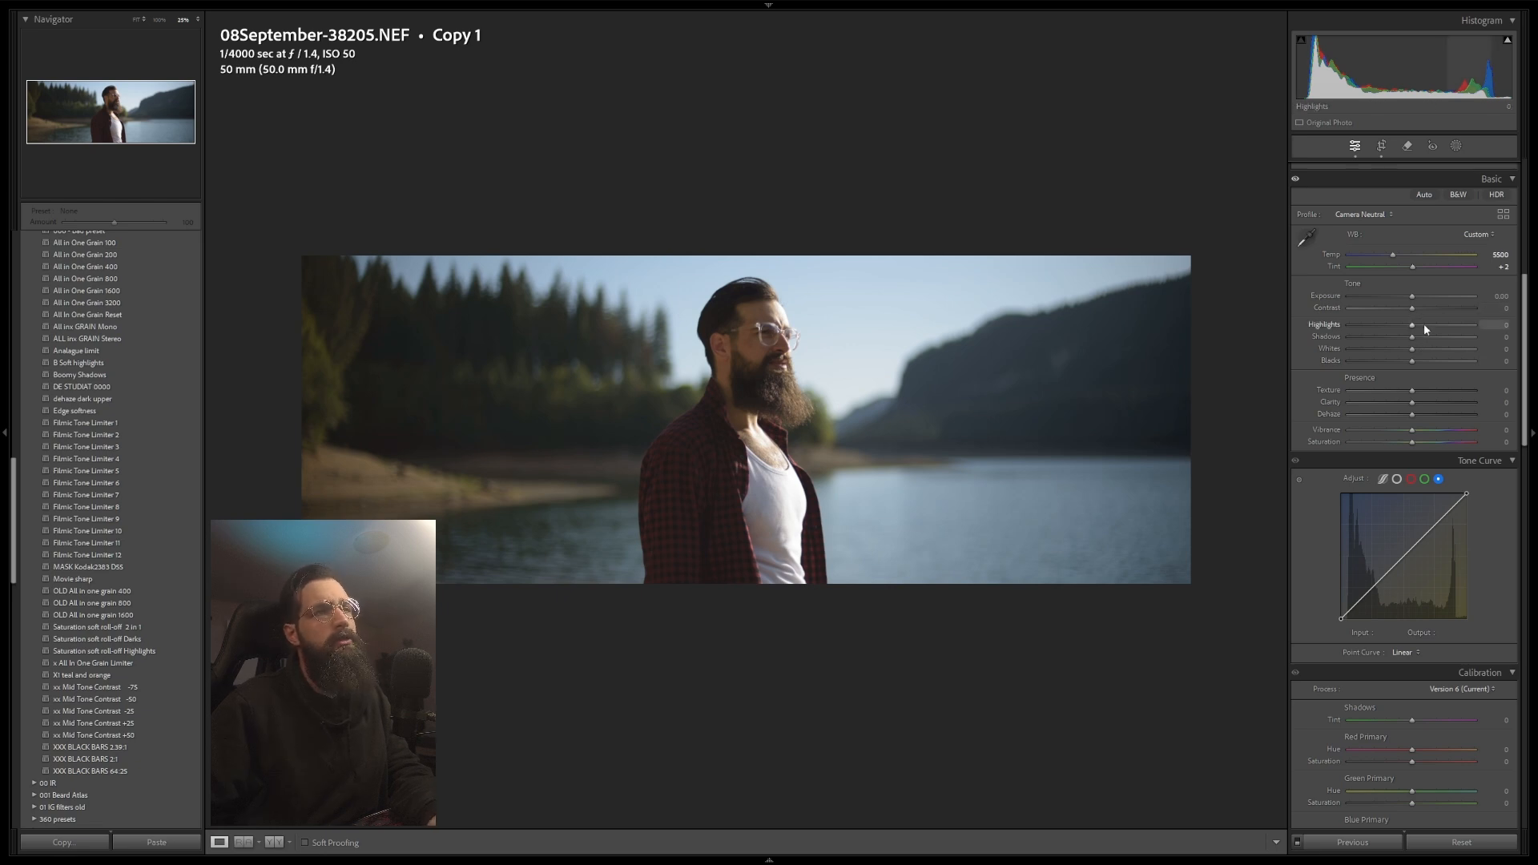
Step: Set highlights to -51, shadows to +37, whites to +21 and blacks to -25
mouse_move(1411, 326)
left_mouse_down()
mouse_move(1378, 327)
mouse_move(1436, 337)
left_mouse_up()
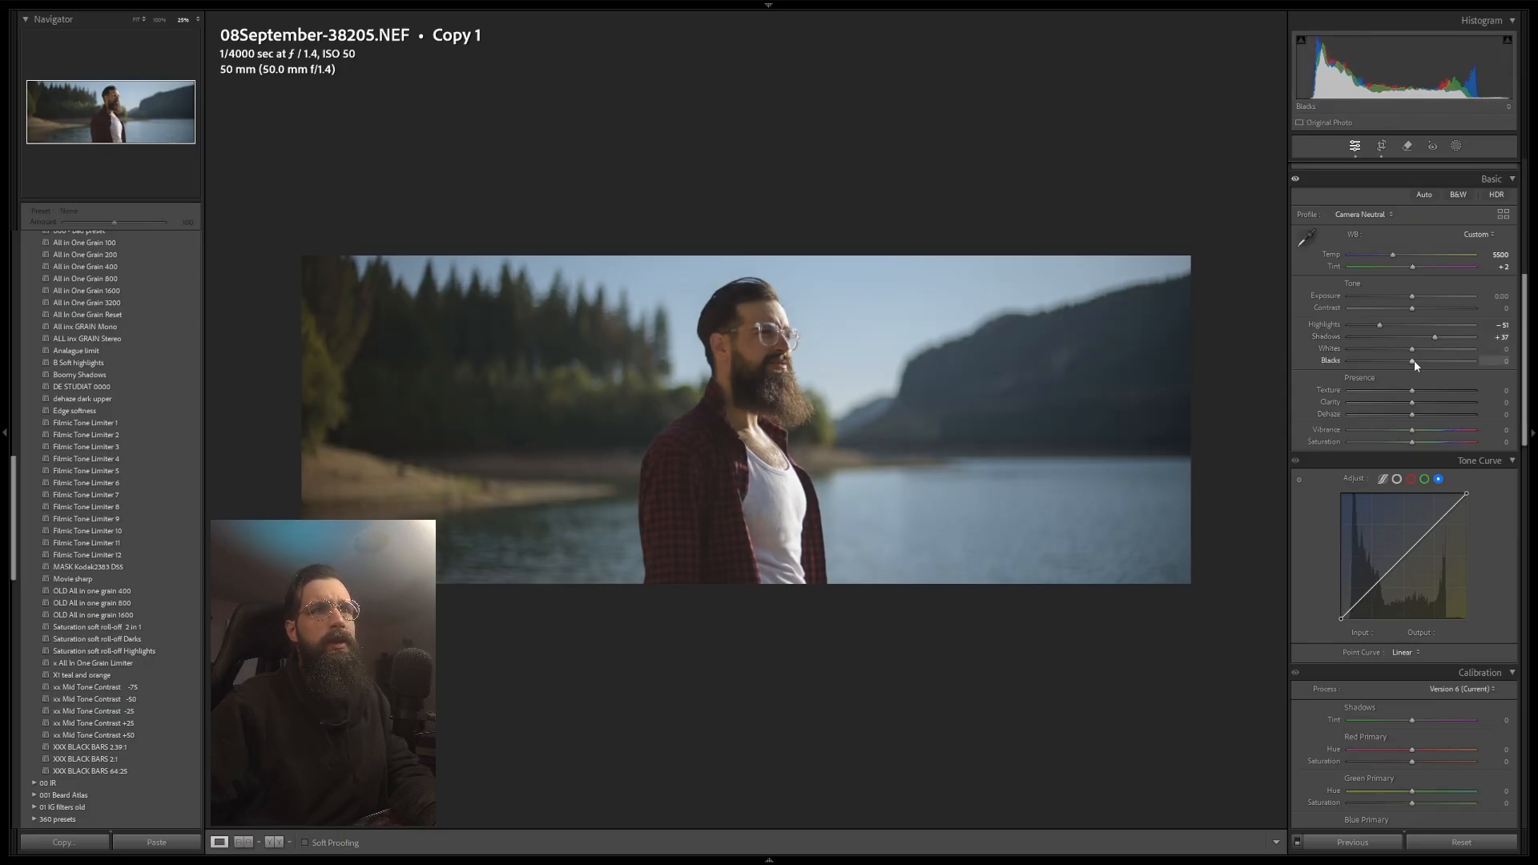
mouse_move(1410, 365)
left_mouse_down()
mouse_move(1397, 359)
mouse_move(1424, 350)
left_mouse_up()
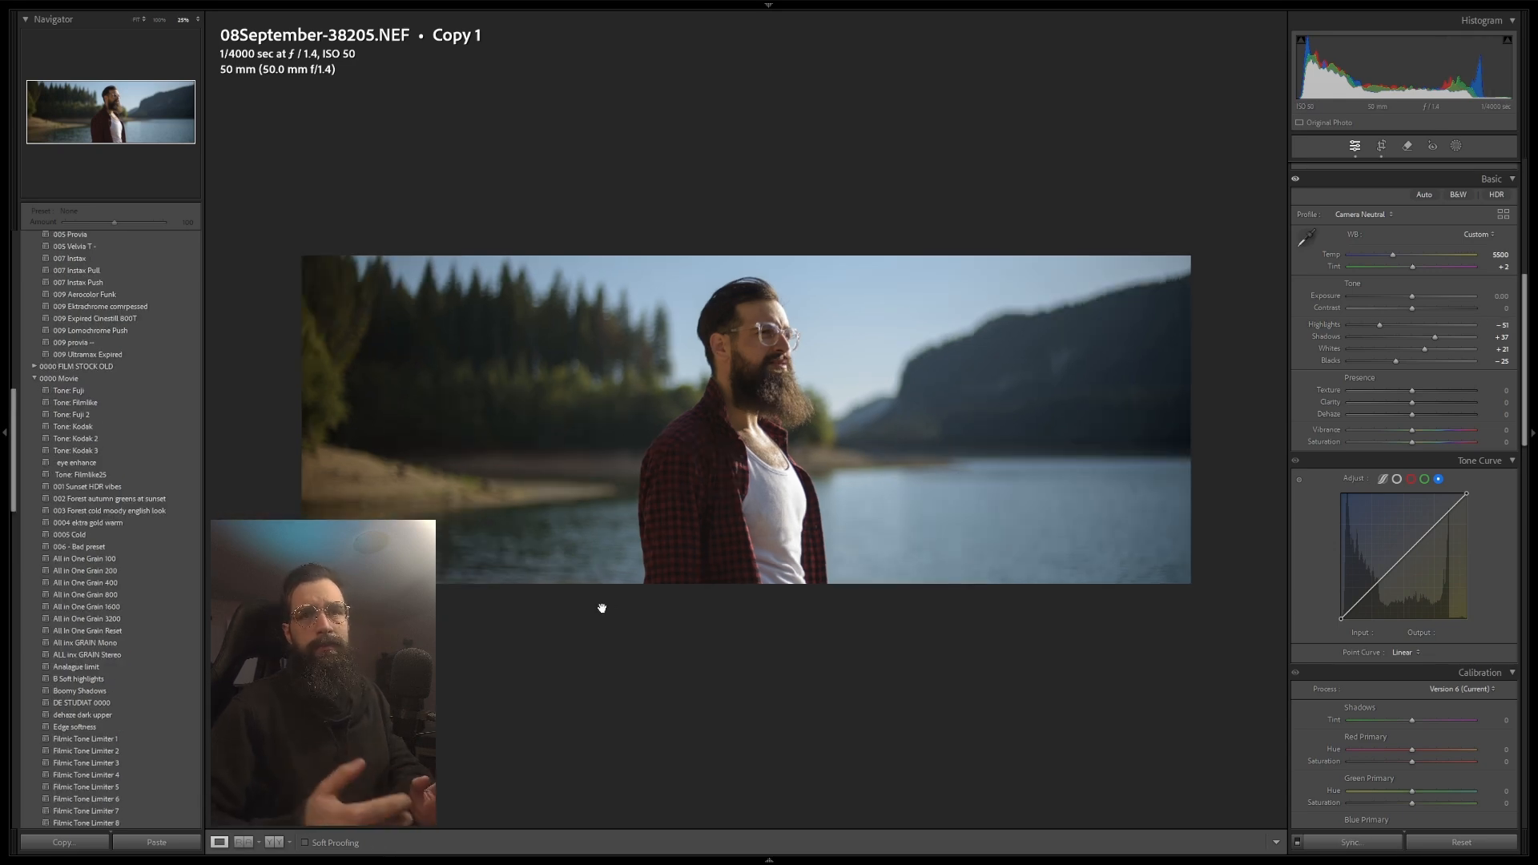
Step: Apply the All In One Grain 400 preset and then the Filmic Tone Limiter 4 preset
left_click(88, 583)
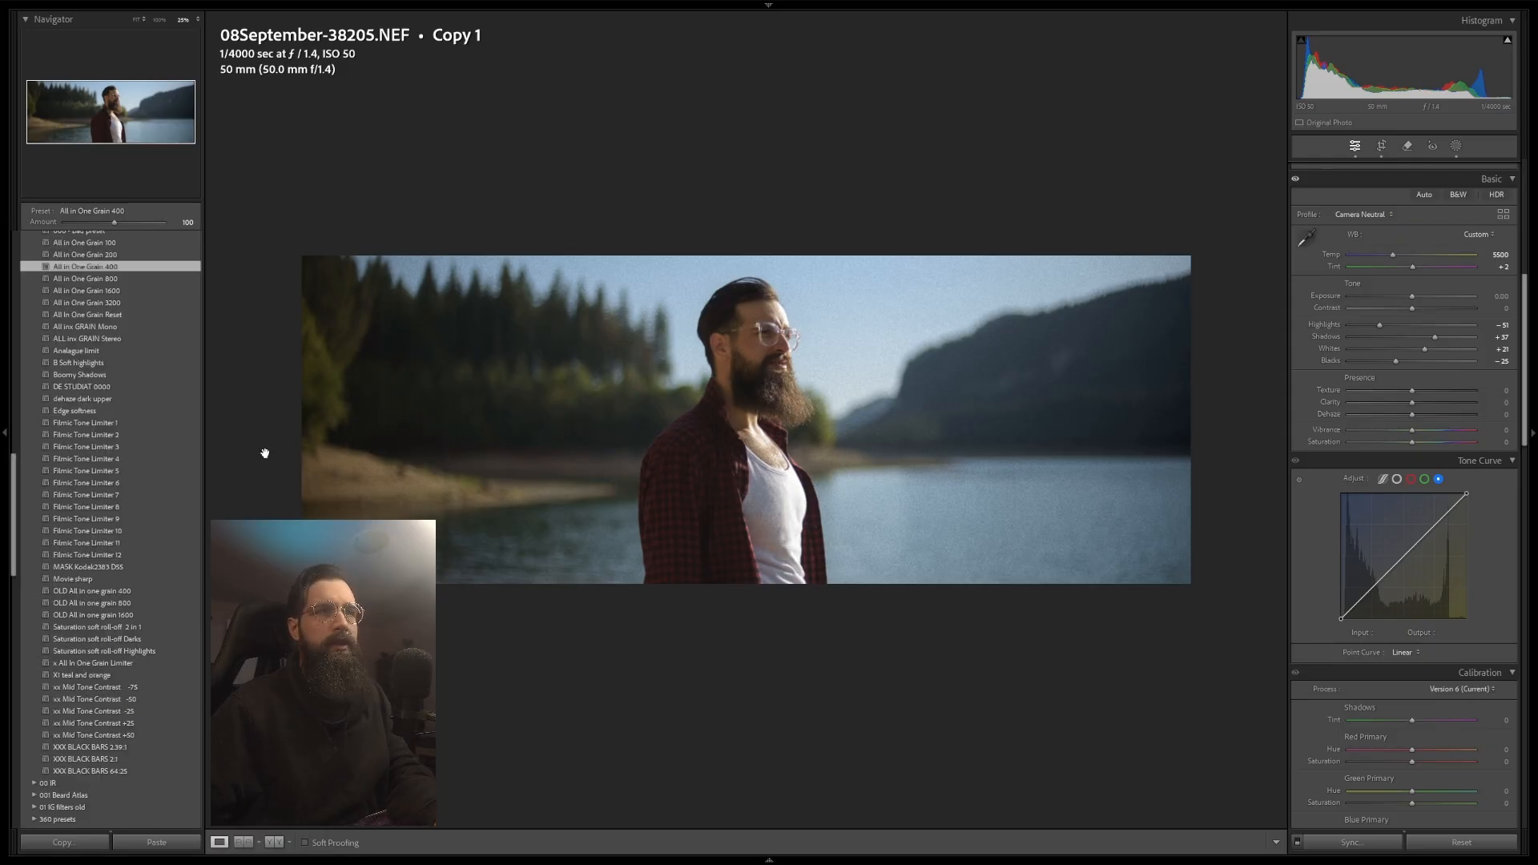
left_click(119, 458)
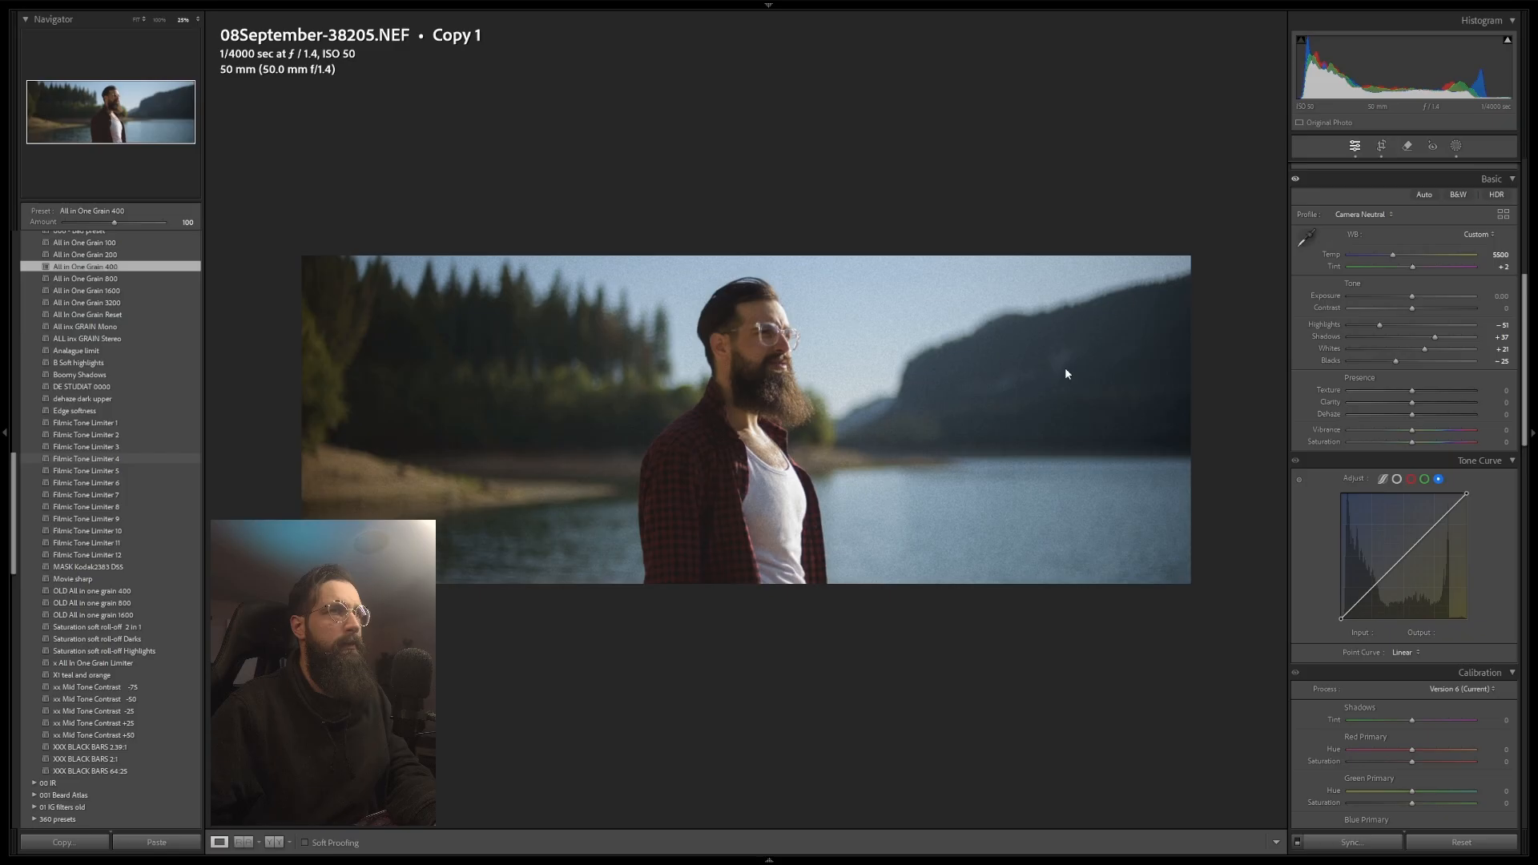
Step: Open Masking and inspect the Filmic Tone Limiter mask with its overlay shown
left_click(1458, 147)
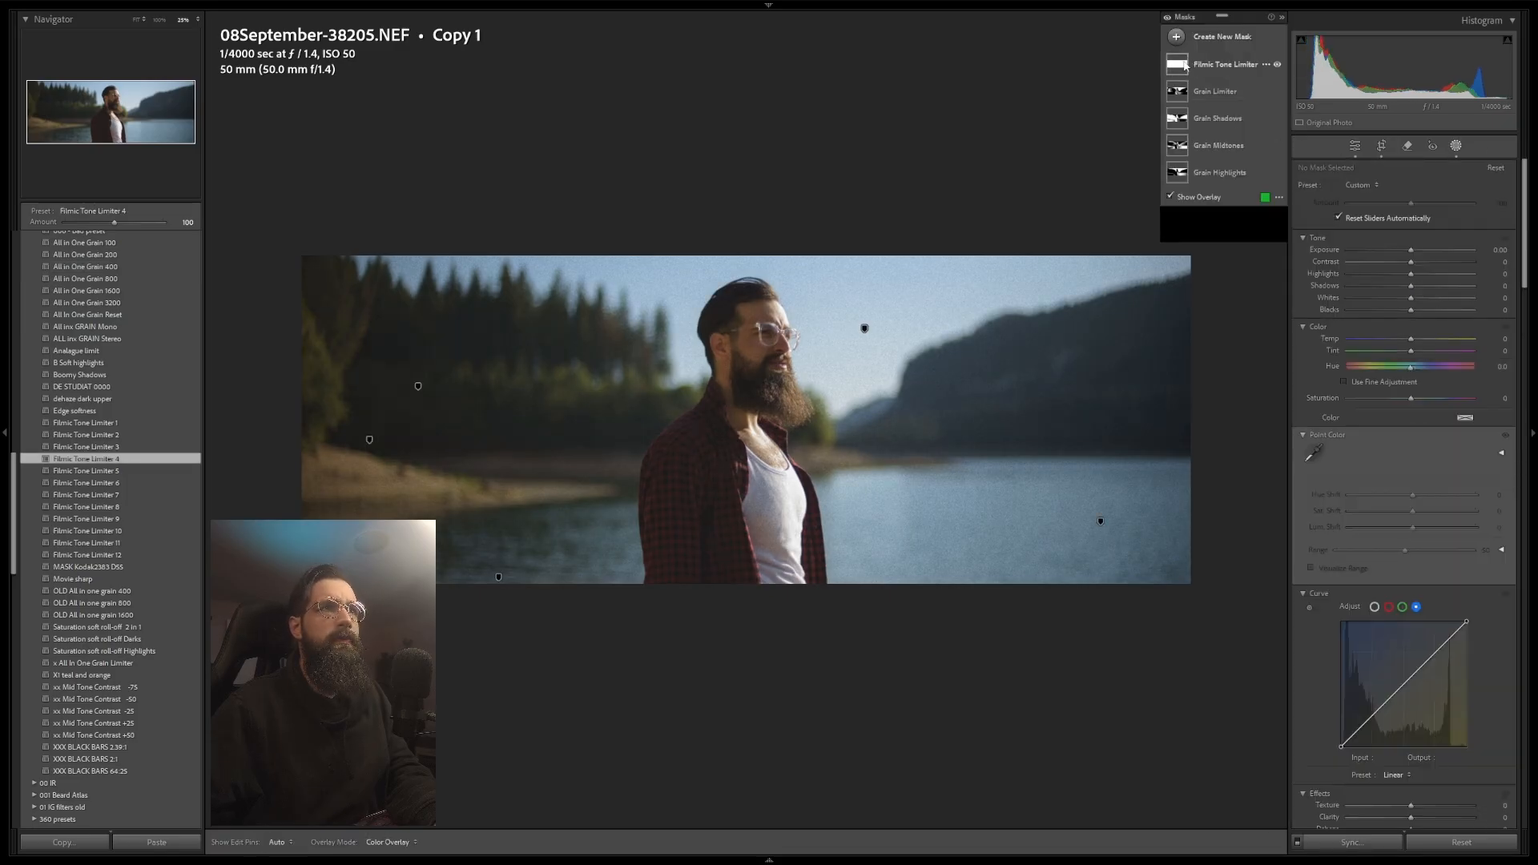
left_click(1186, 68)
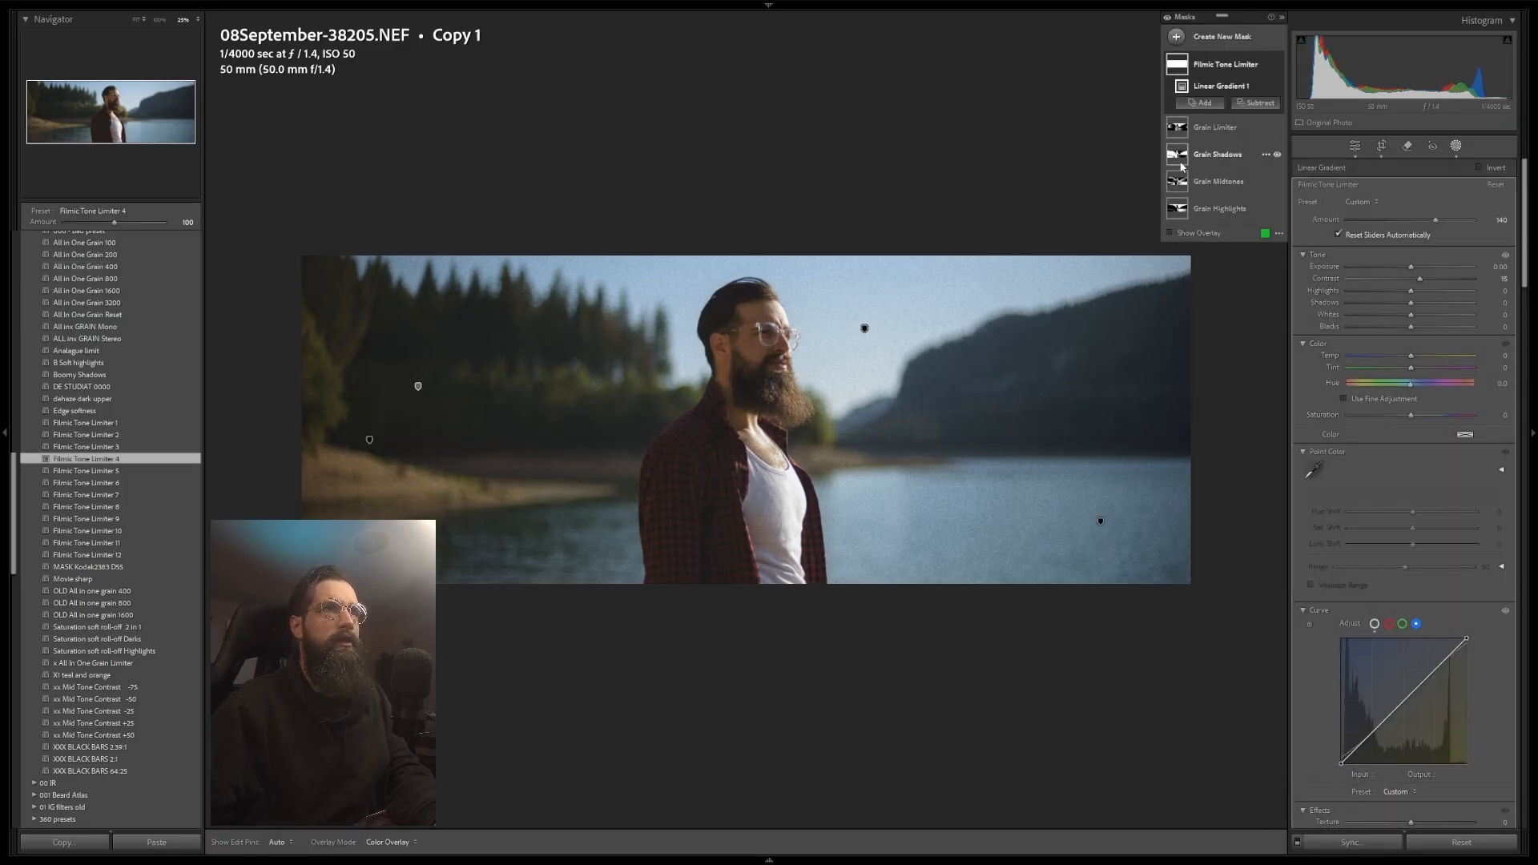
key("o")
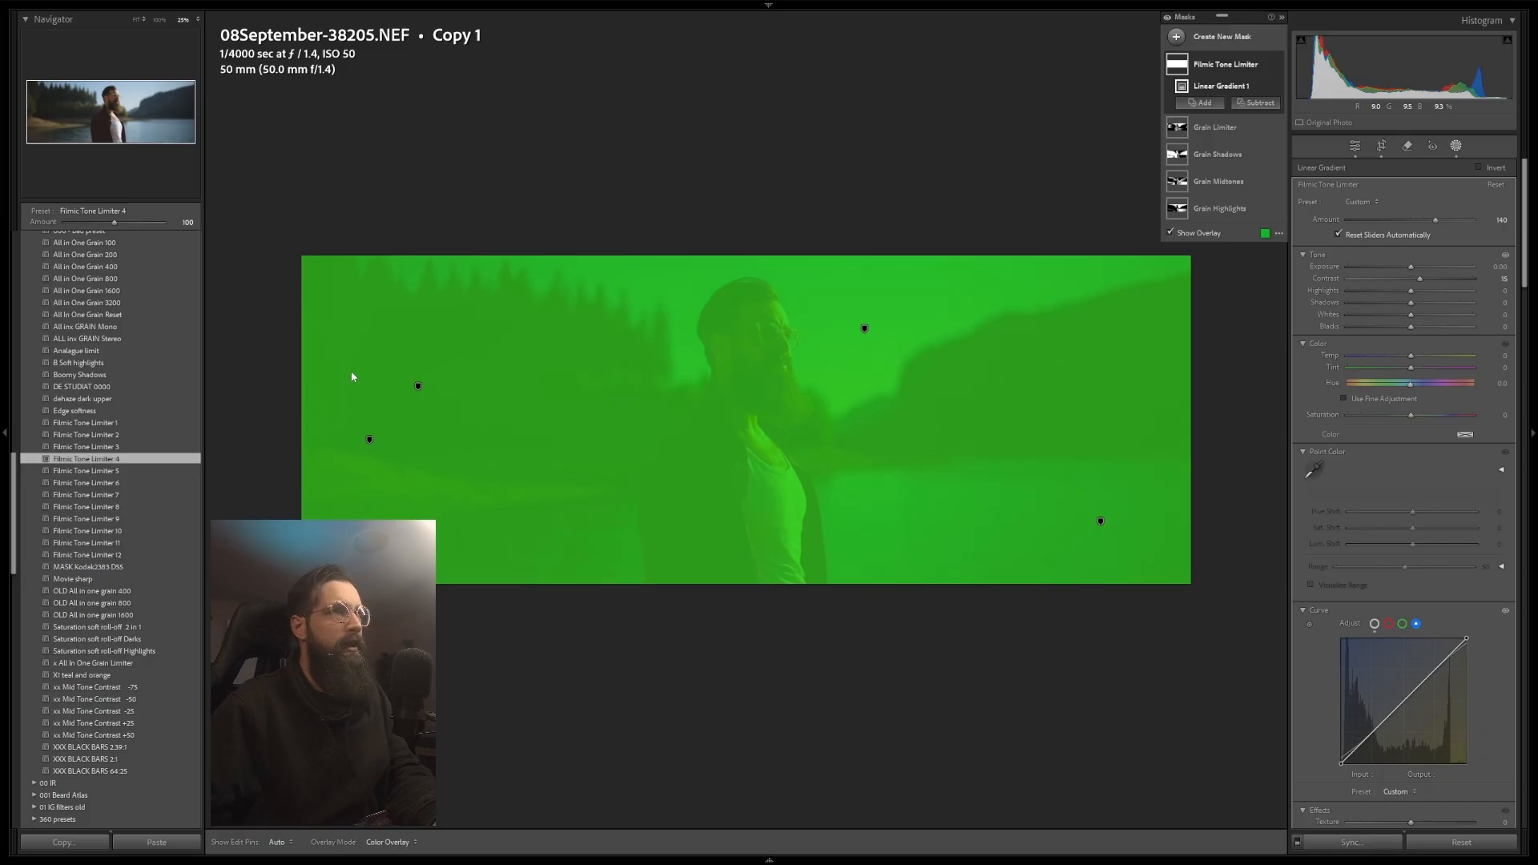
scroll(1365, 499, "down", 3)
scroll(1372, 395, "up", 3)
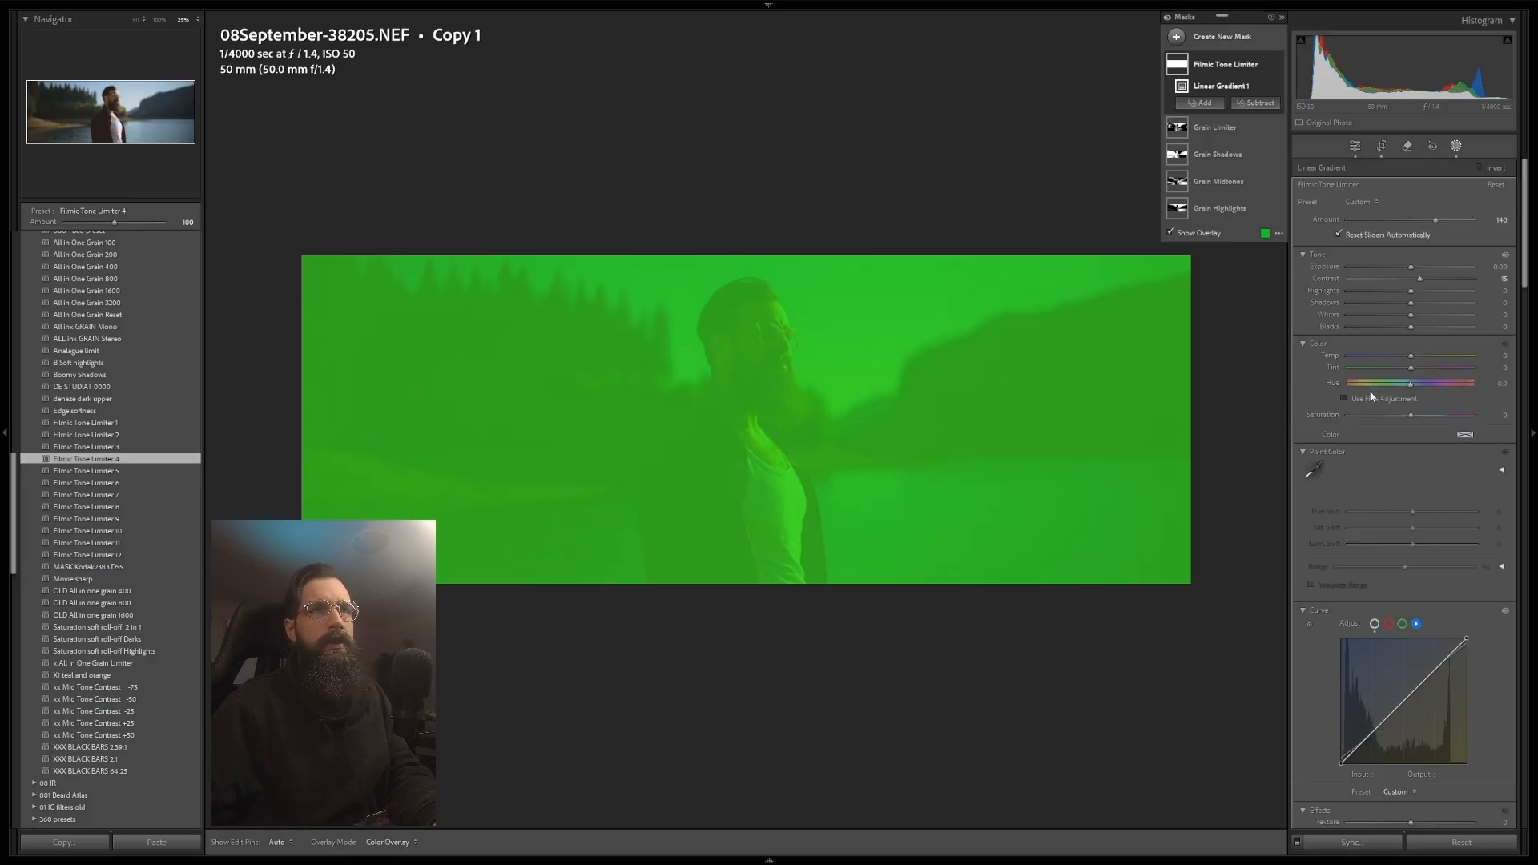
left_click(1374, 624)
scroll(1362, 561, "down", 3)
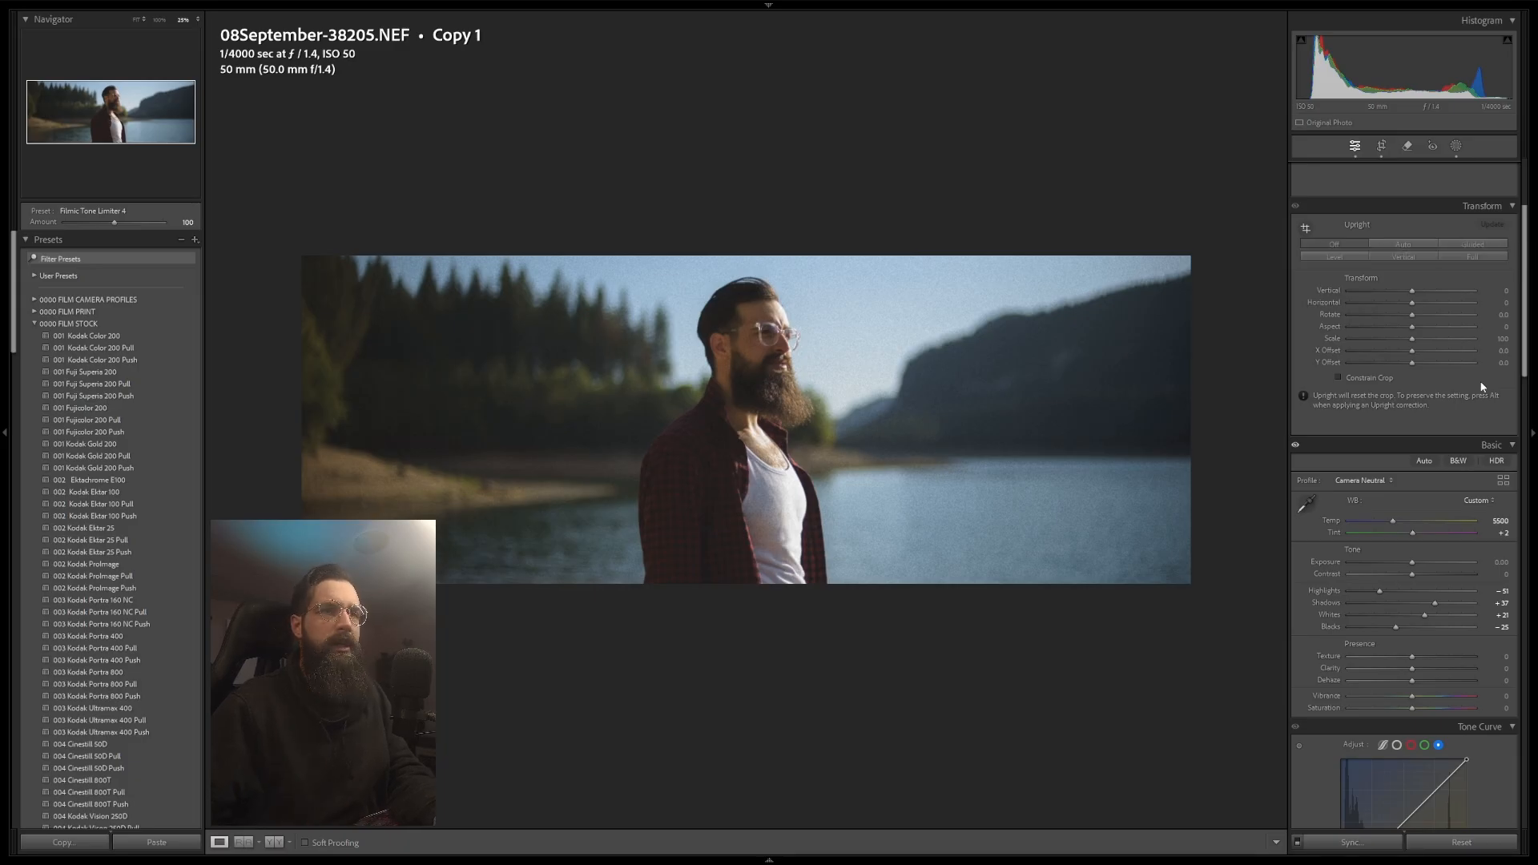
Step: Apply the 002 Kodak Ektar 25 Push preset and set vibrance and saturation to +11 and contrast to +8
left_click(127, 556)
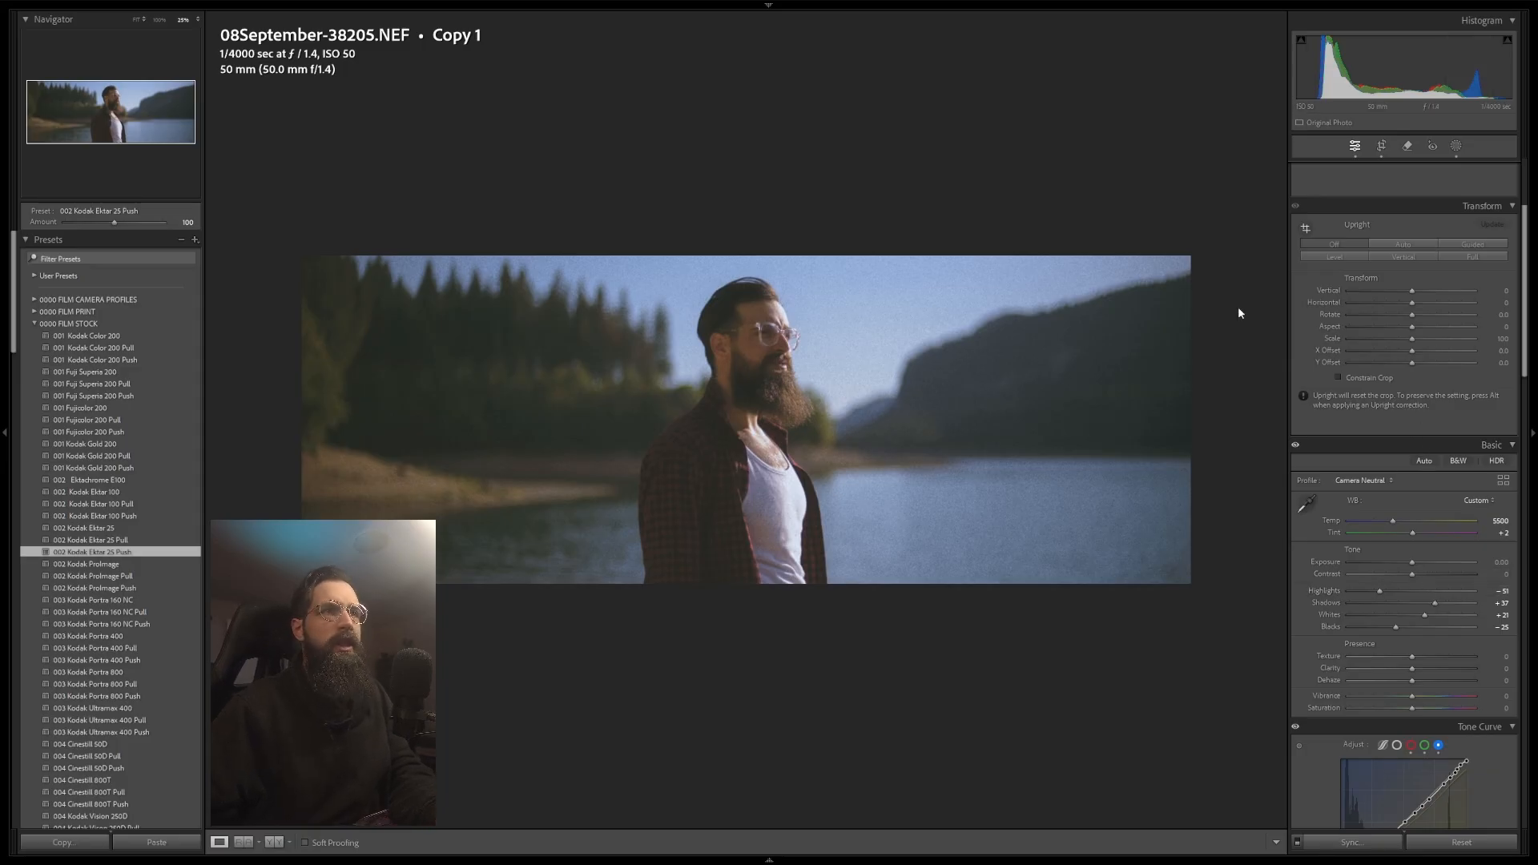
scroll(1387, 536, "down", 5)
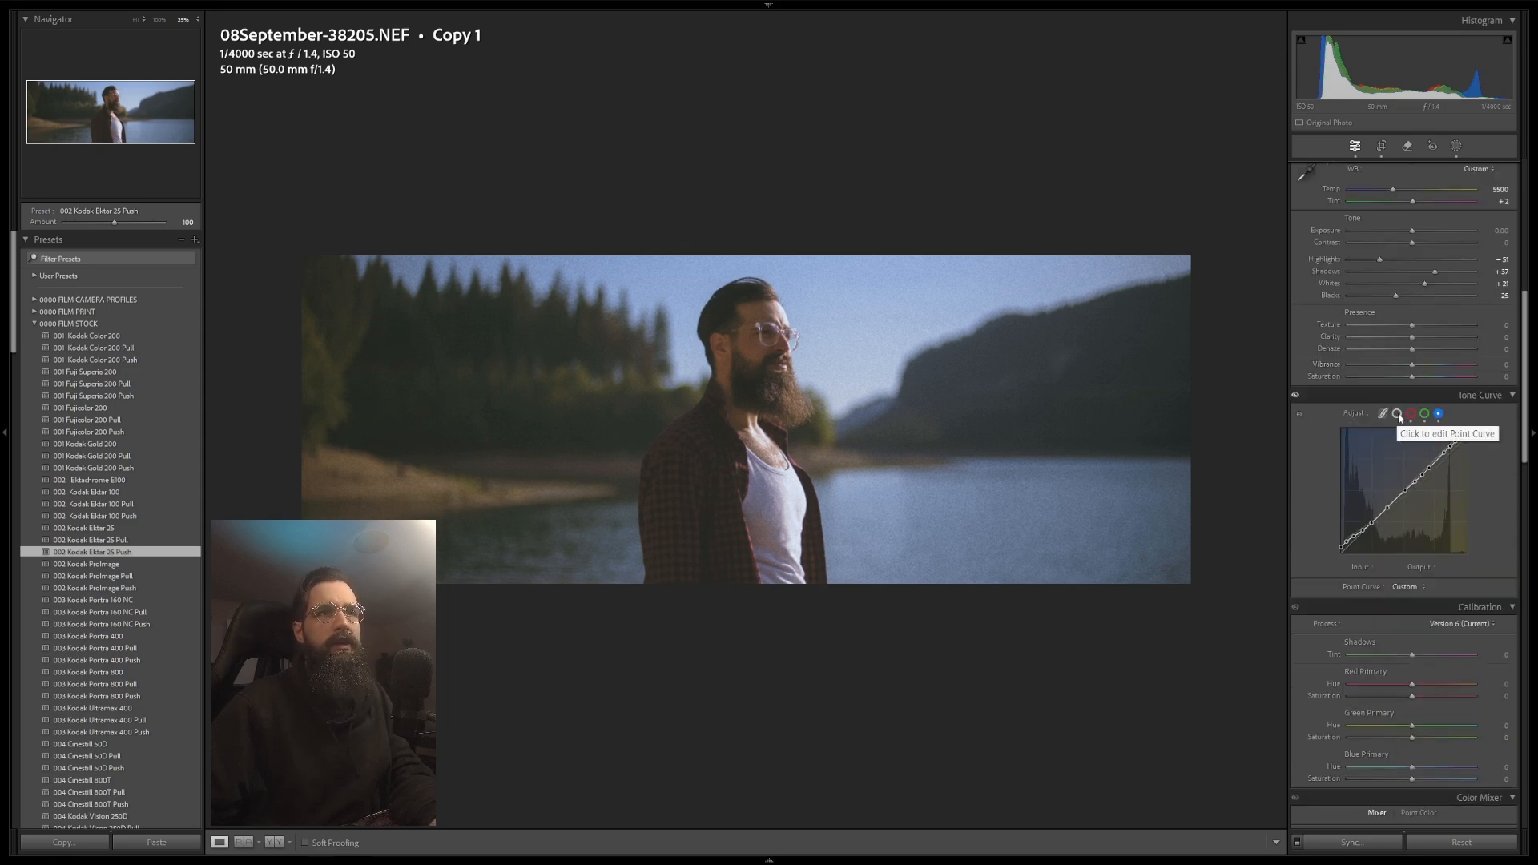
left_click(1429, 367)
left_click(1430, 375)
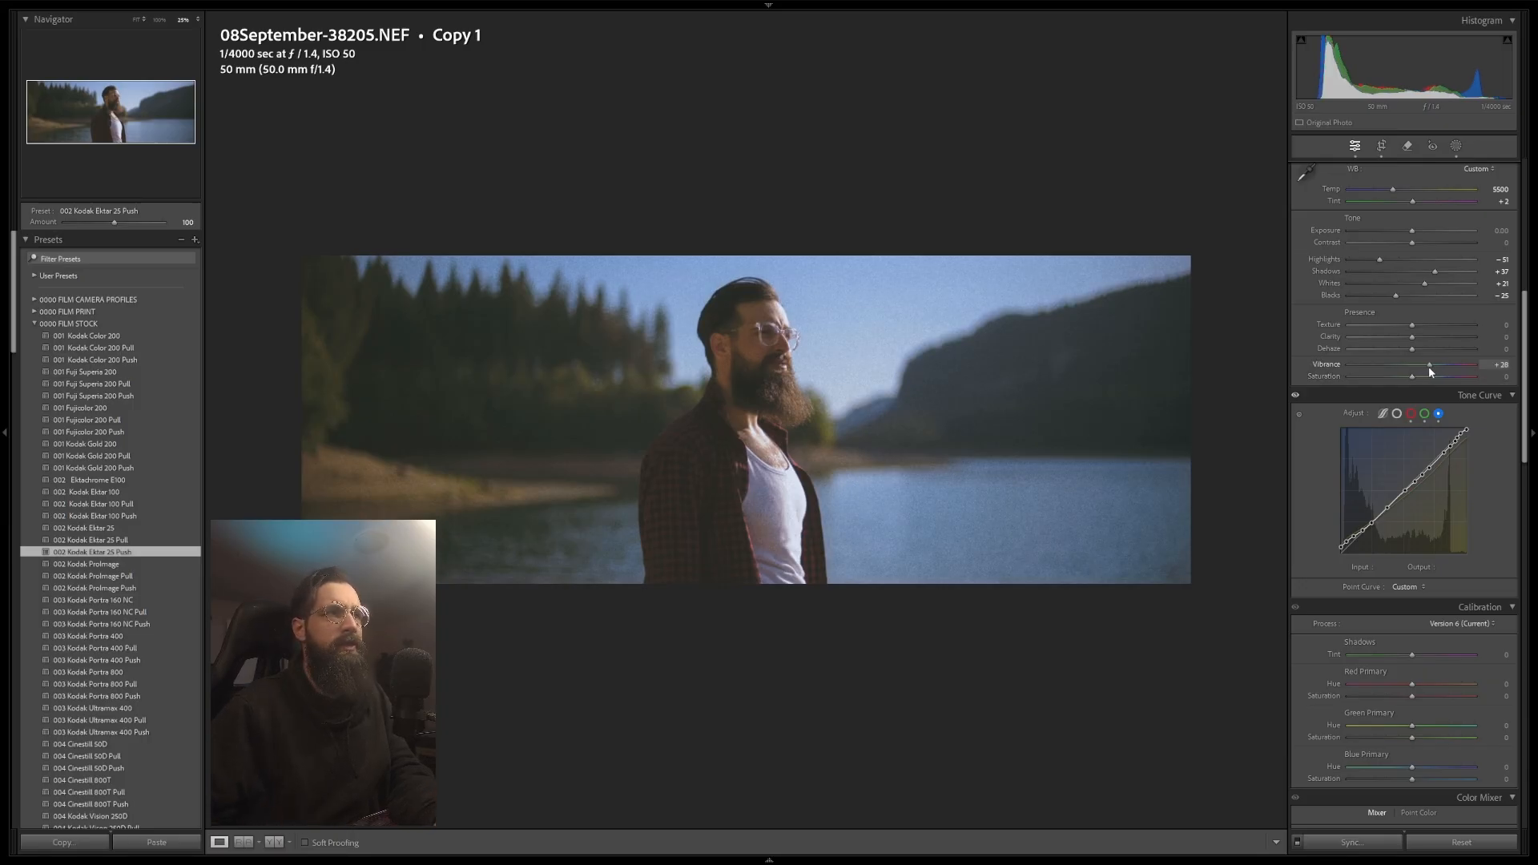
left_click_drag(1412, 247, 1417, 250)
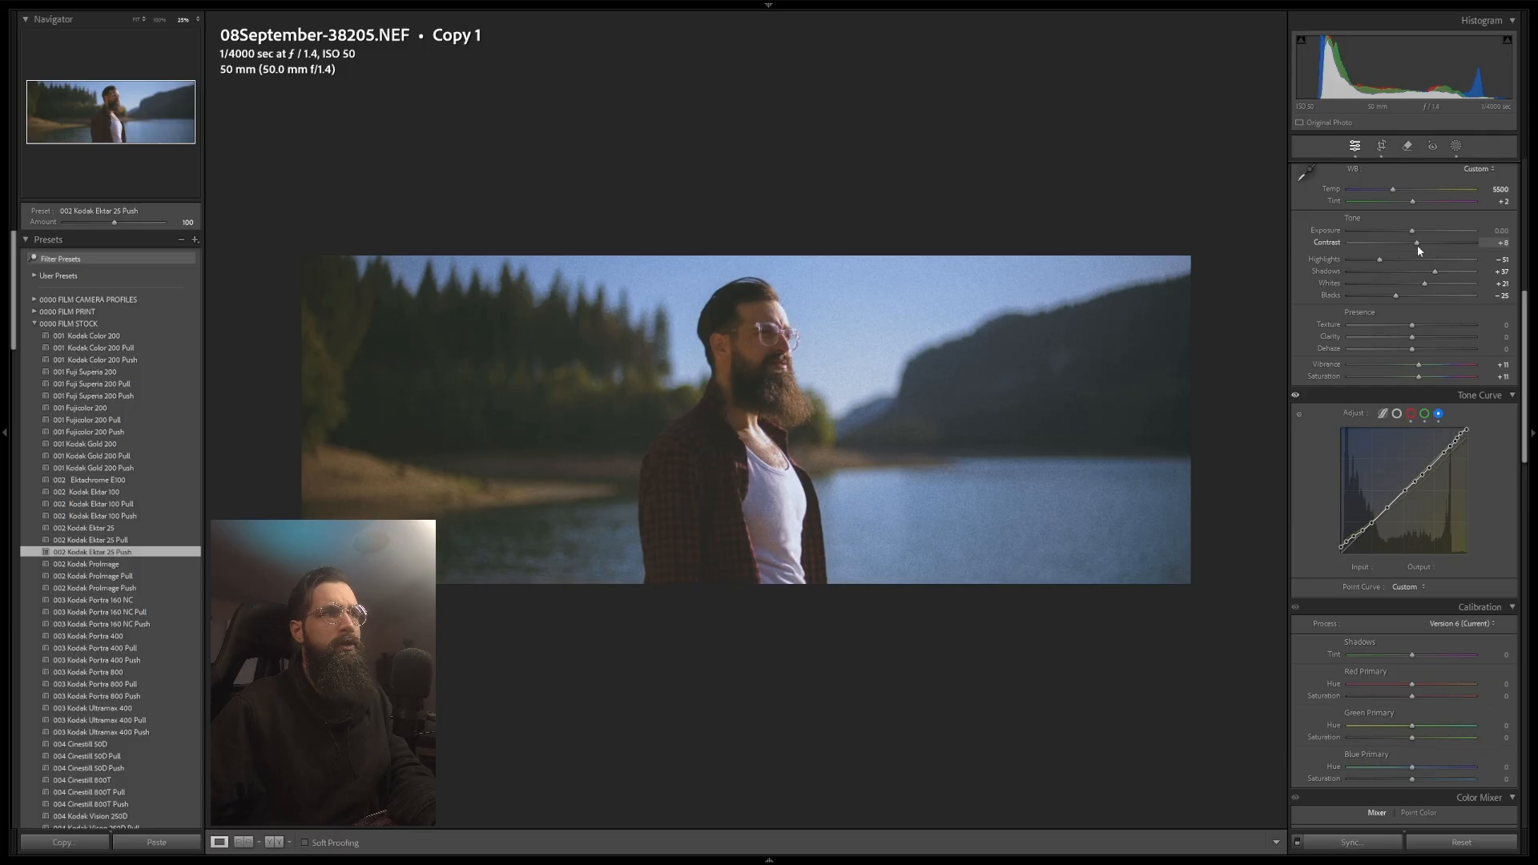
left_click(1457, 146)
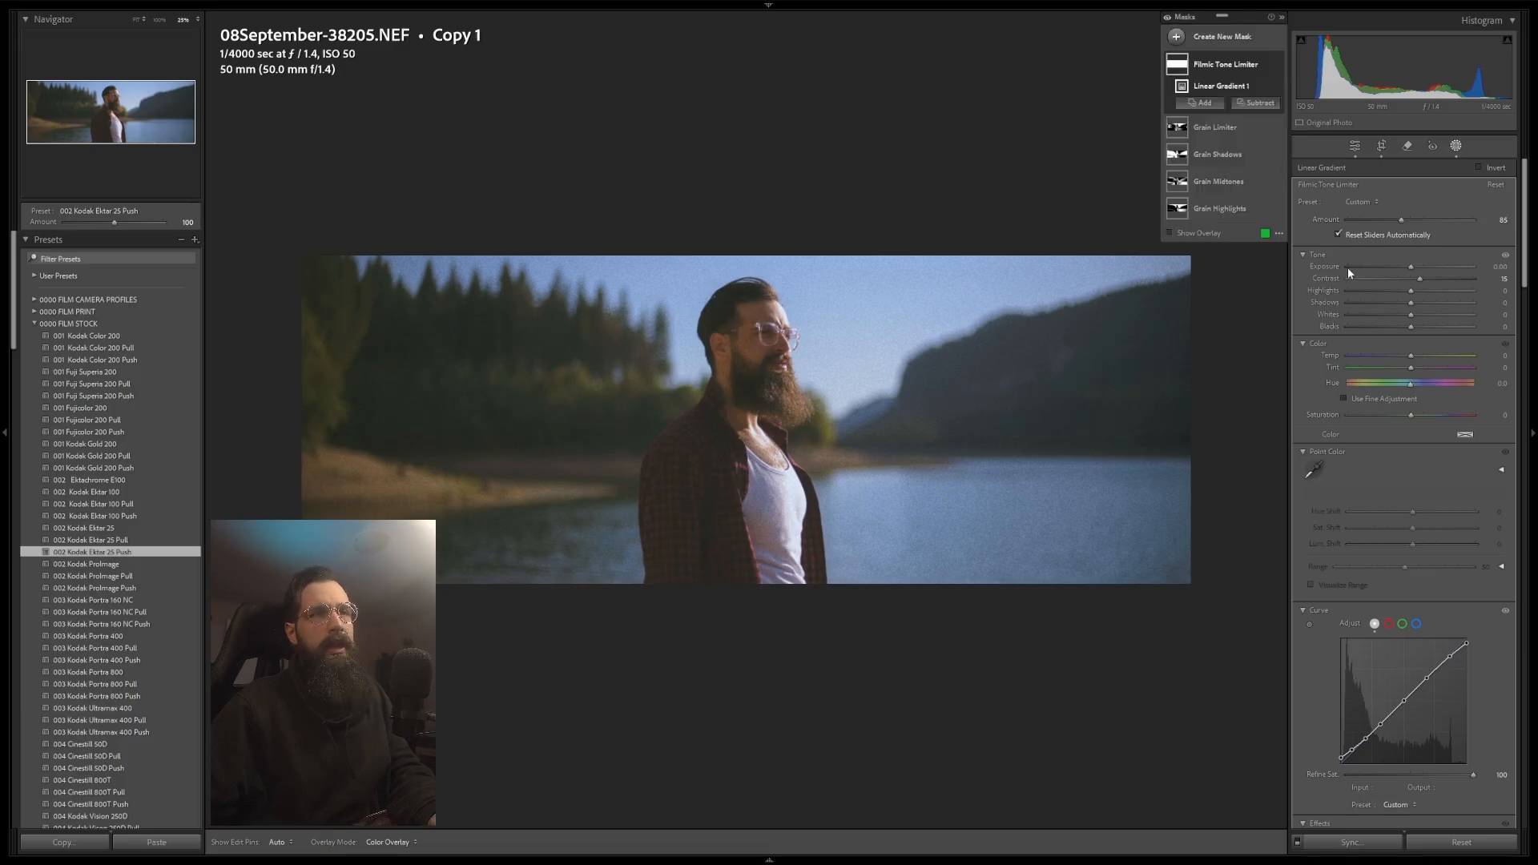
left_click(1457, 147)
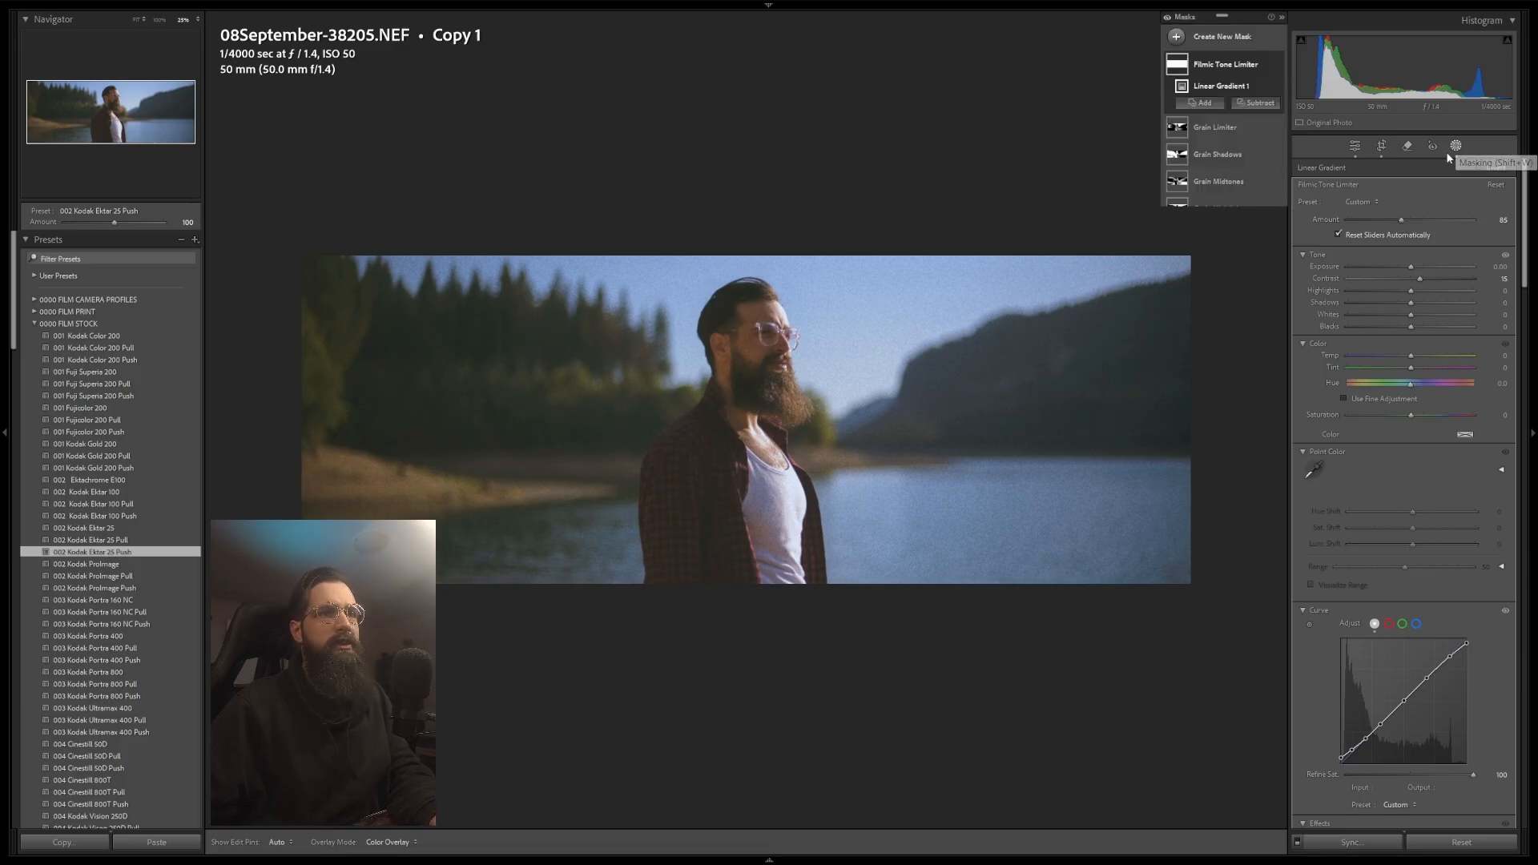
Step: Switch to the RGB point curve, move the black point and add shadow, midtone and highlight points
scroll(1342, 511, "down", 5)
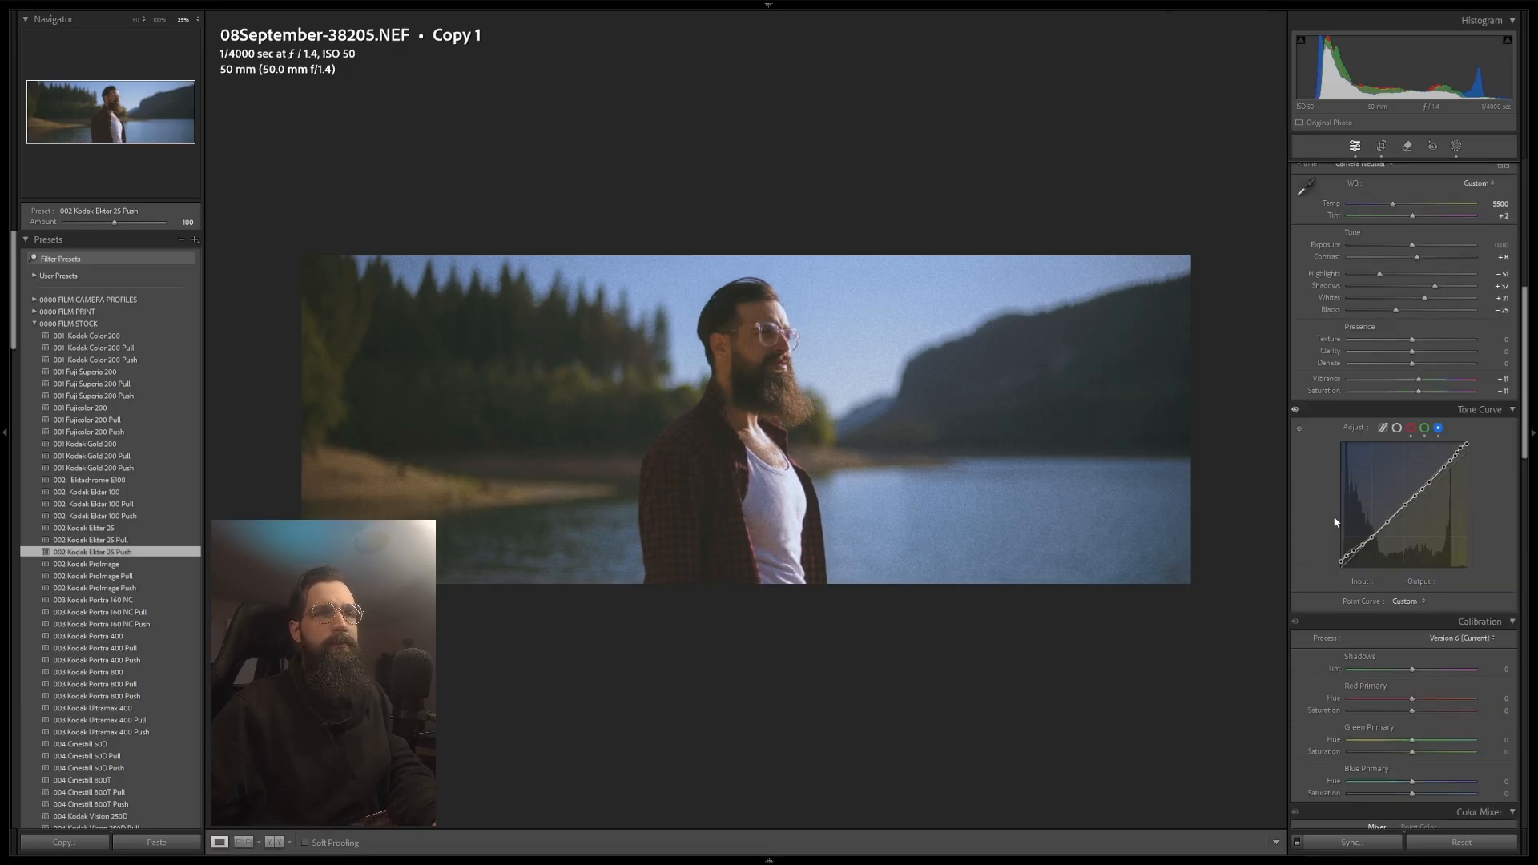
left_click(1397, 430)
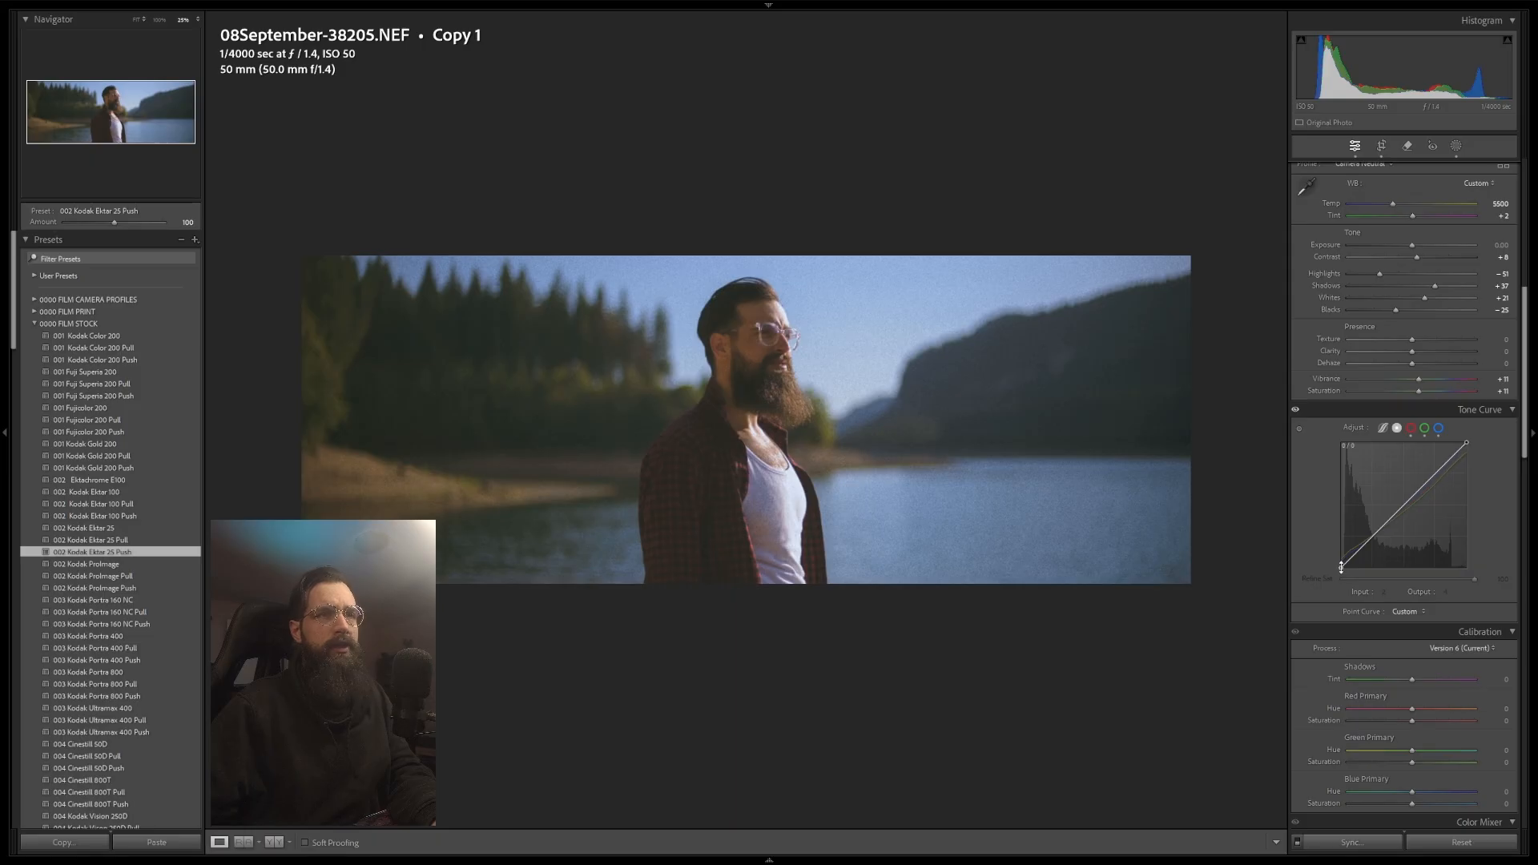
left_click_drag(1341, 568, 1346, 574)
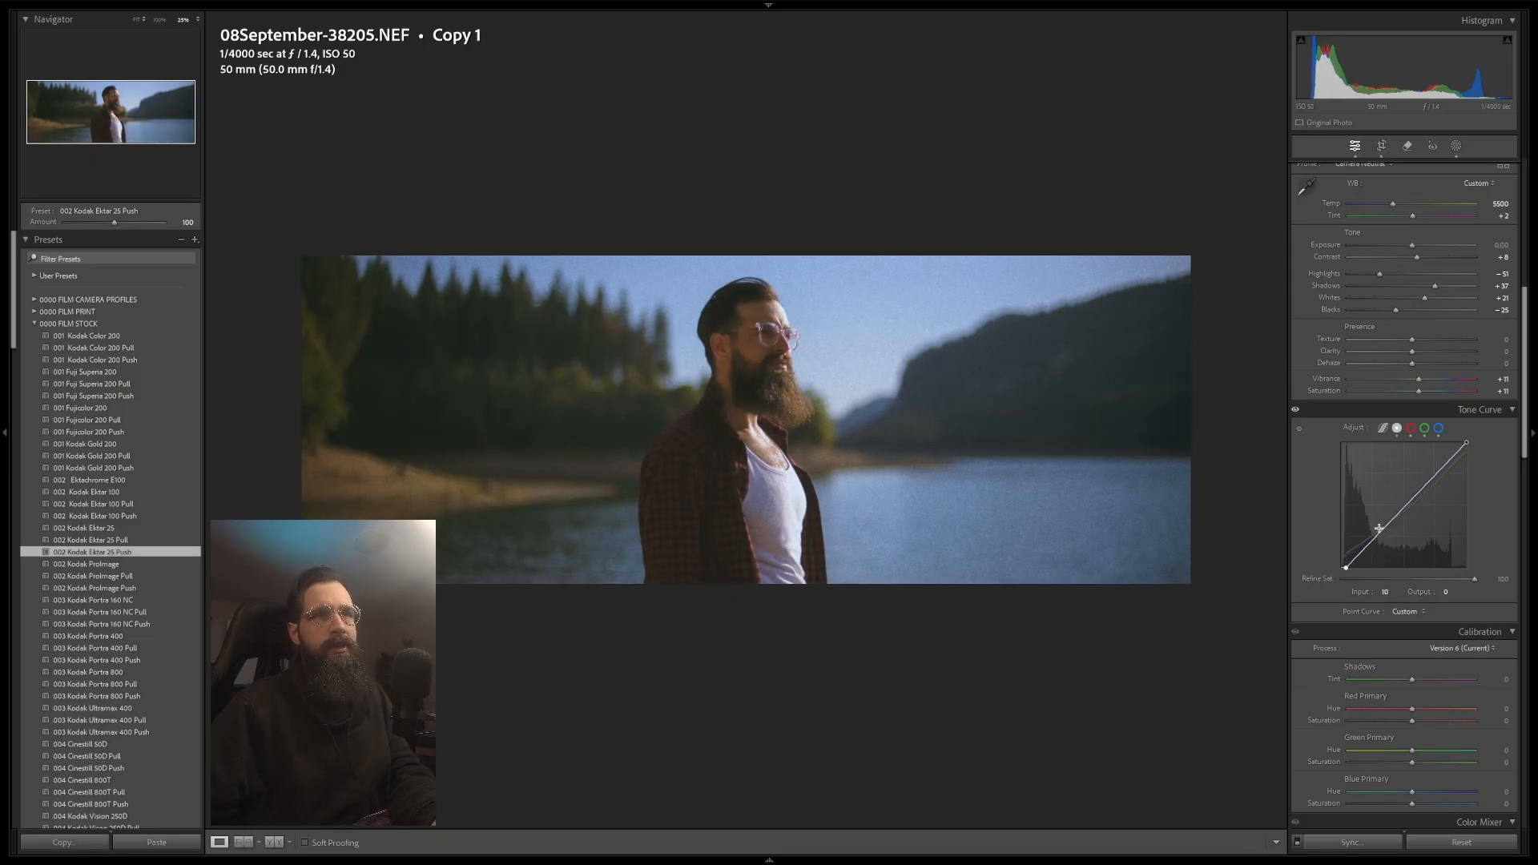
left_click_drag(1401, 510, 1403, 518)
left_click(1432, 482)
left_click(1370, 545)
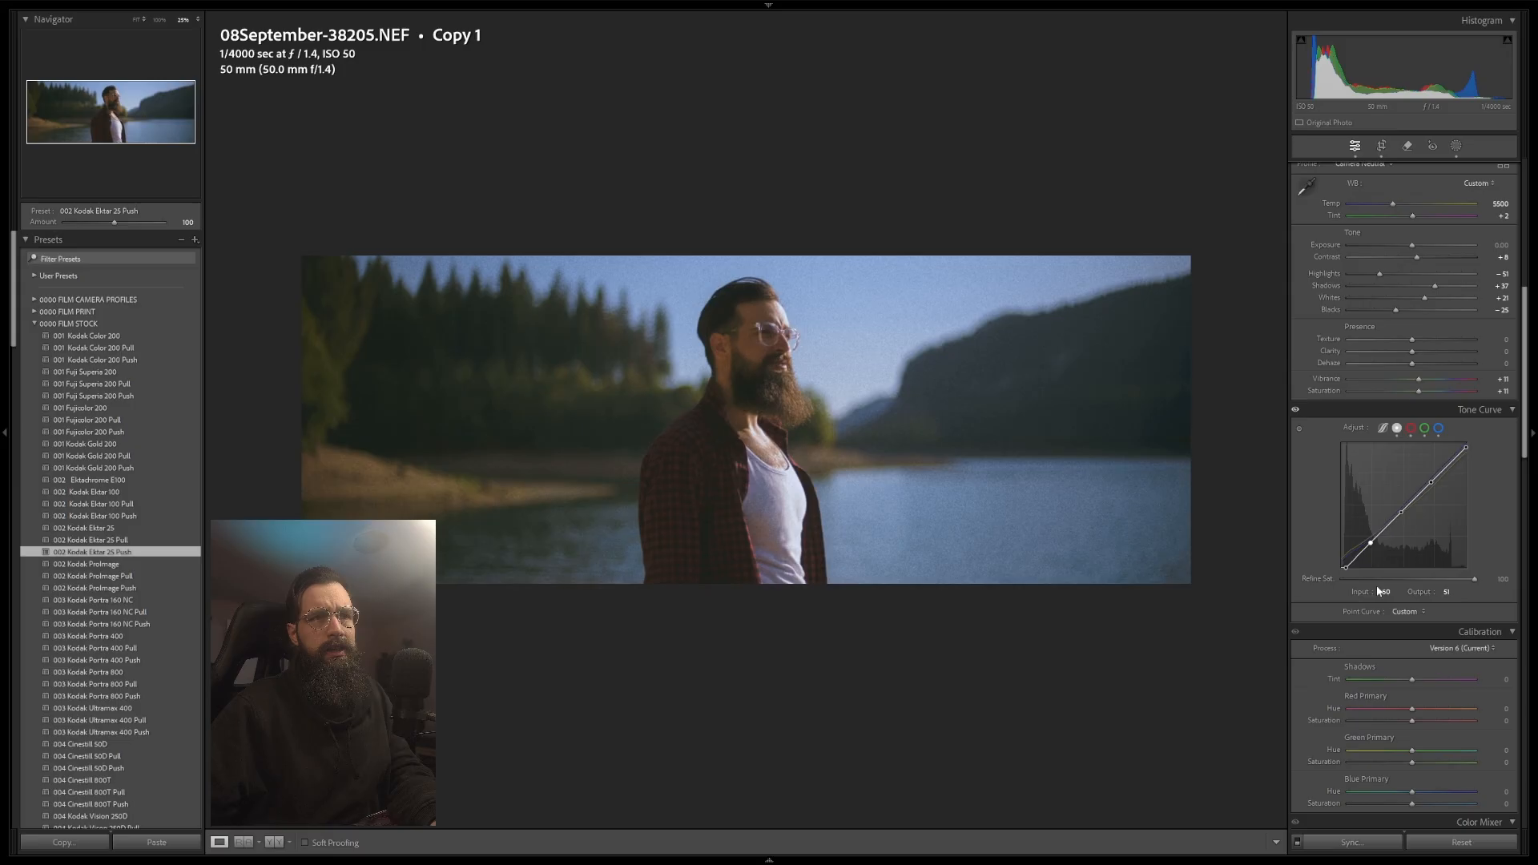
Step: Set the shadow curve point's output to 60 and the midtone point at input 122 to output 122
left_click(1445, 592)
type("60")
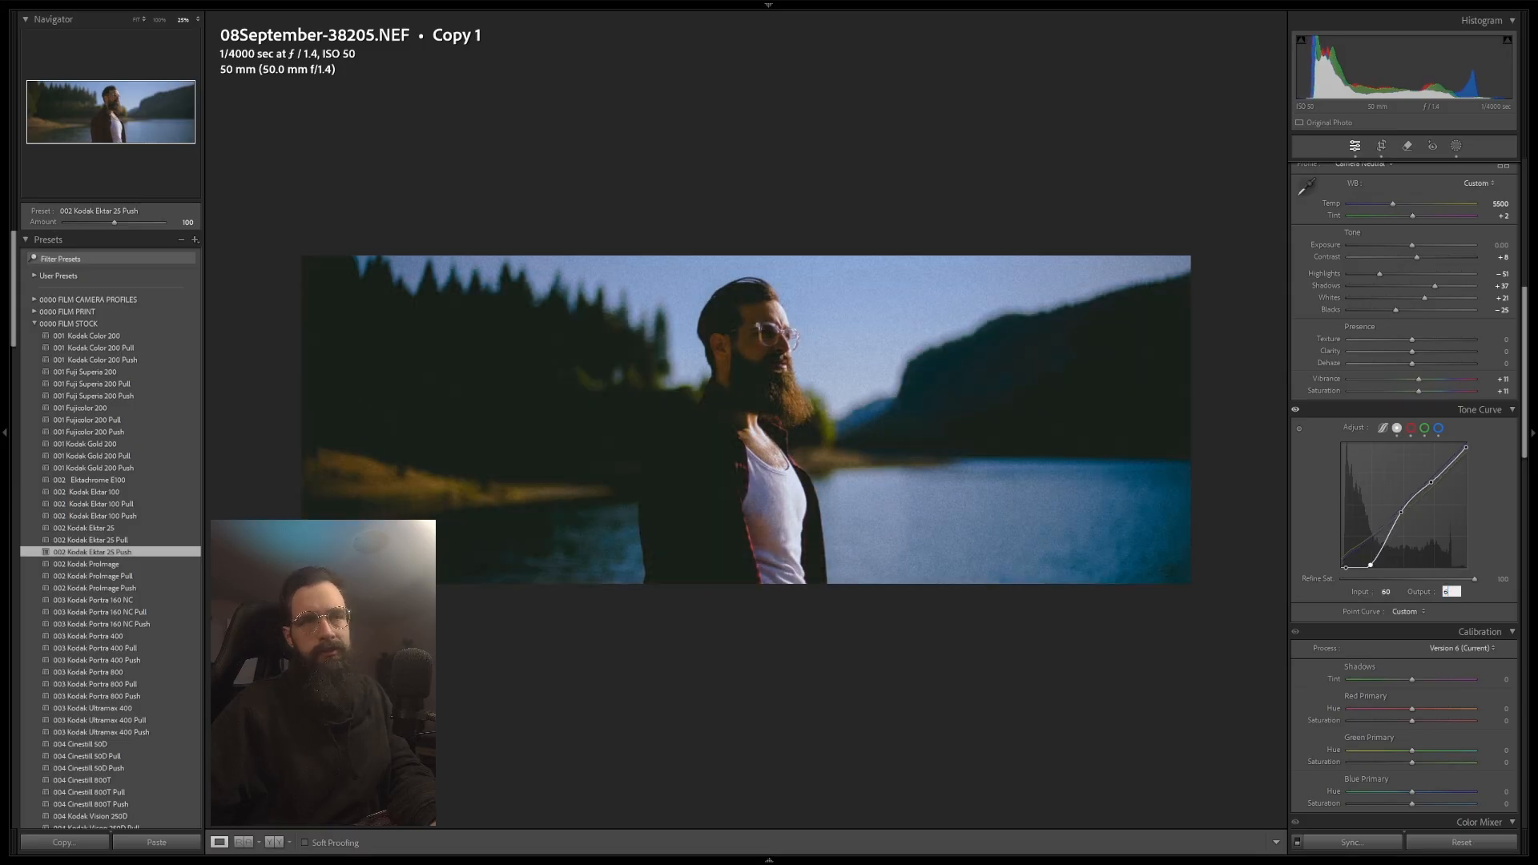
left_click_drag(1431, 482, 1431, 478)
left_click(1400, 514)
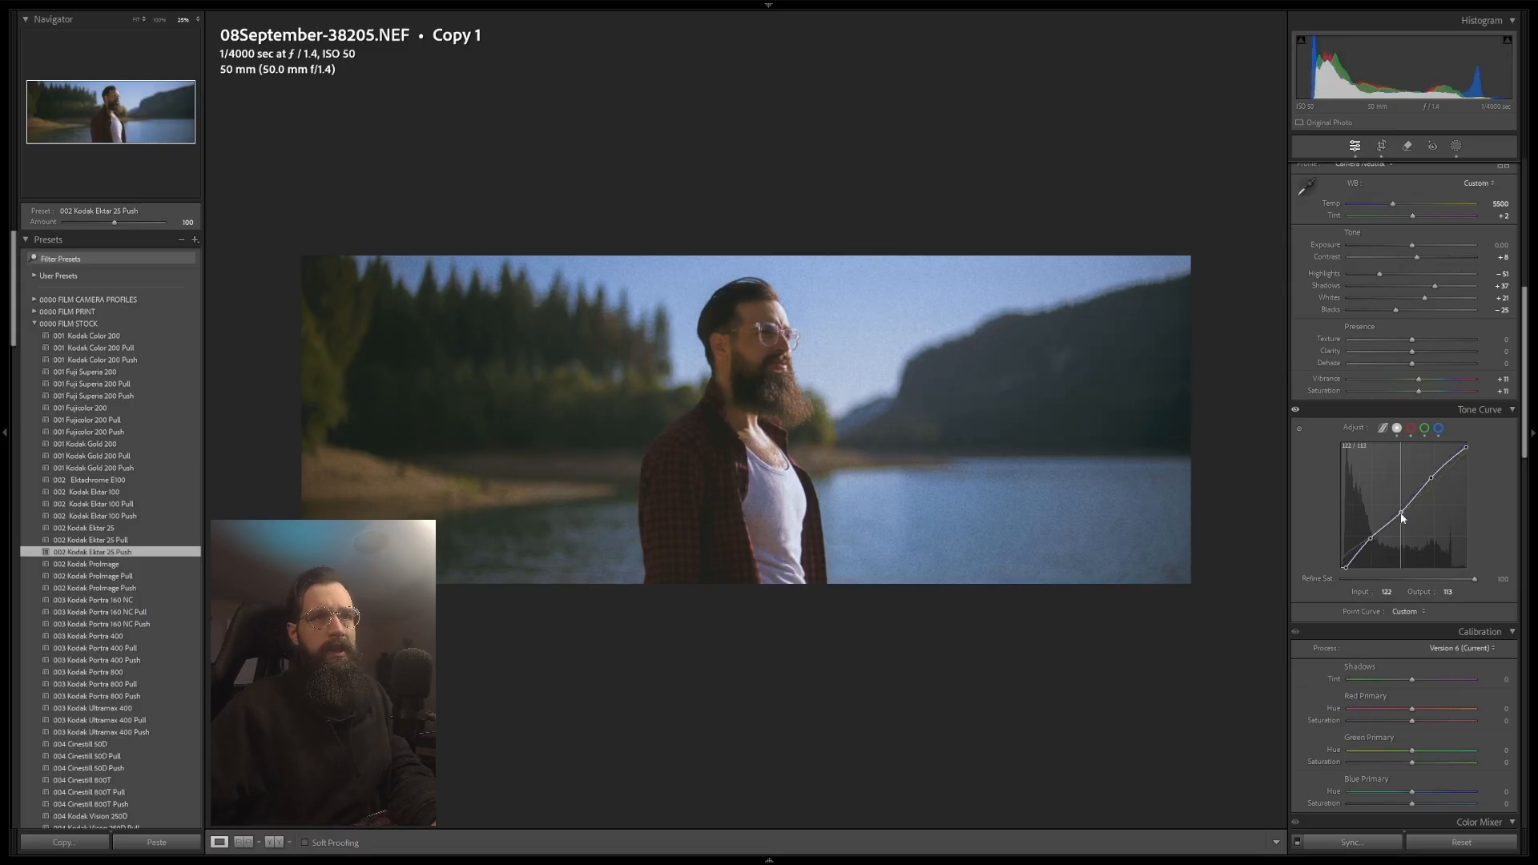
left_click(1449, 592)
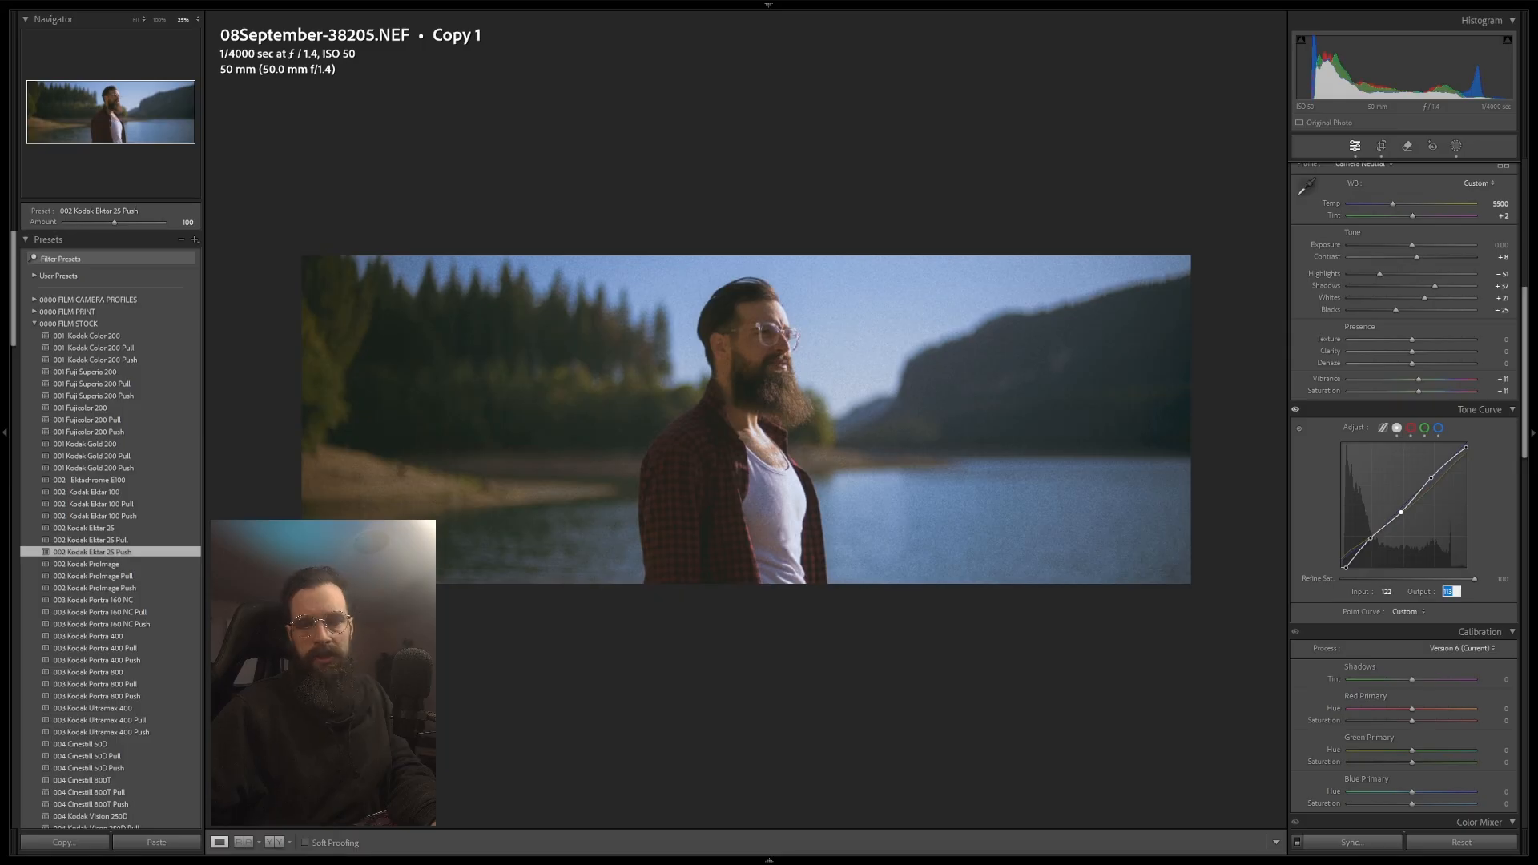
type("122")
key("Return")
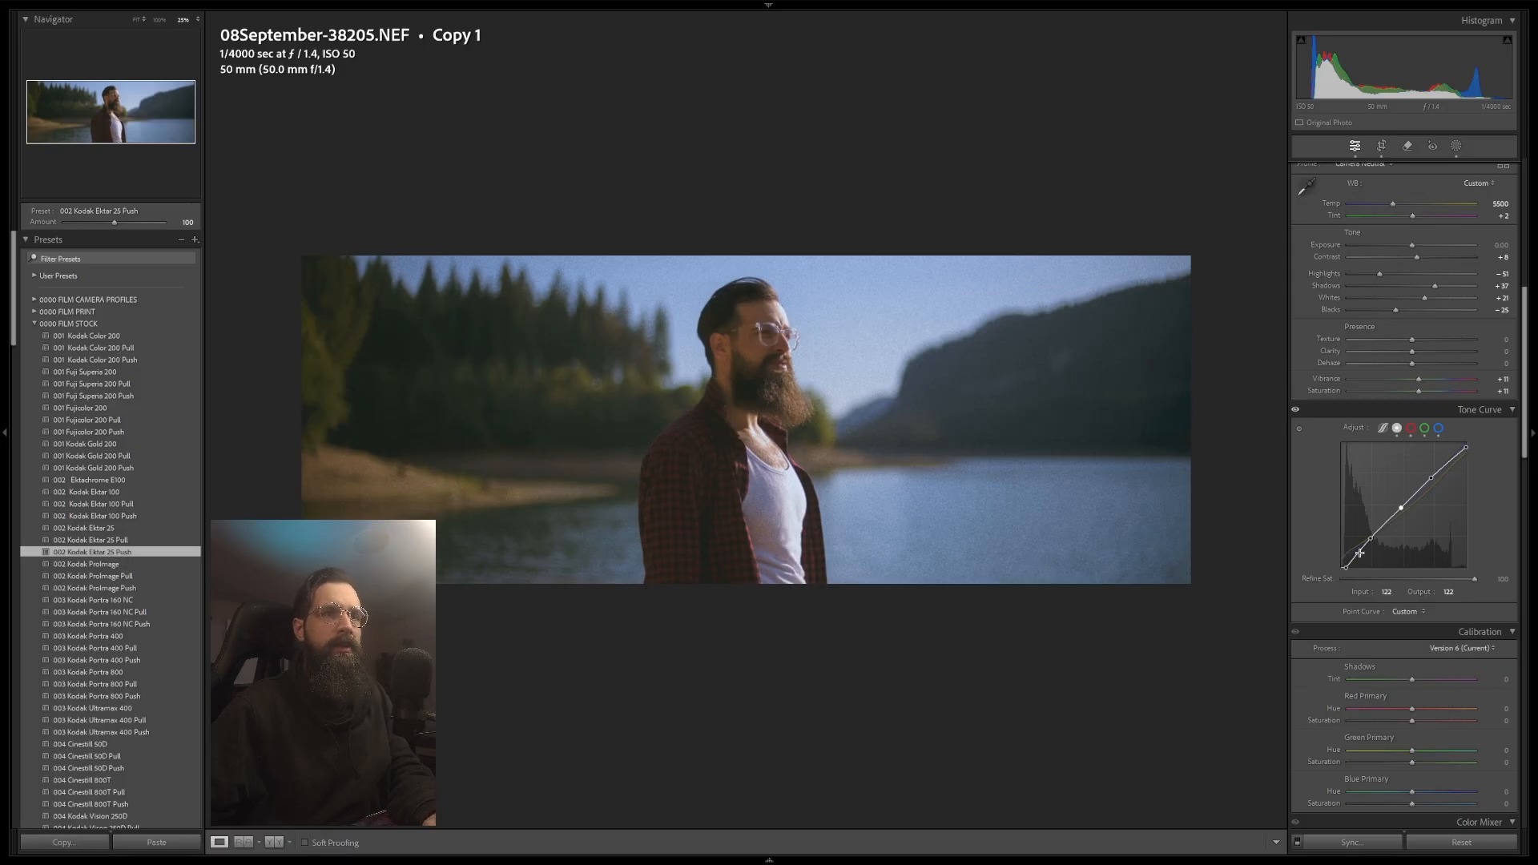
Step: Set the grain roughness to 47 while checking the grain on the face at 100% zoom
left_click(769, 461)
left_click_drag(785, 240, 801, 538)
left_click_drag(830, 279, 897, 496)
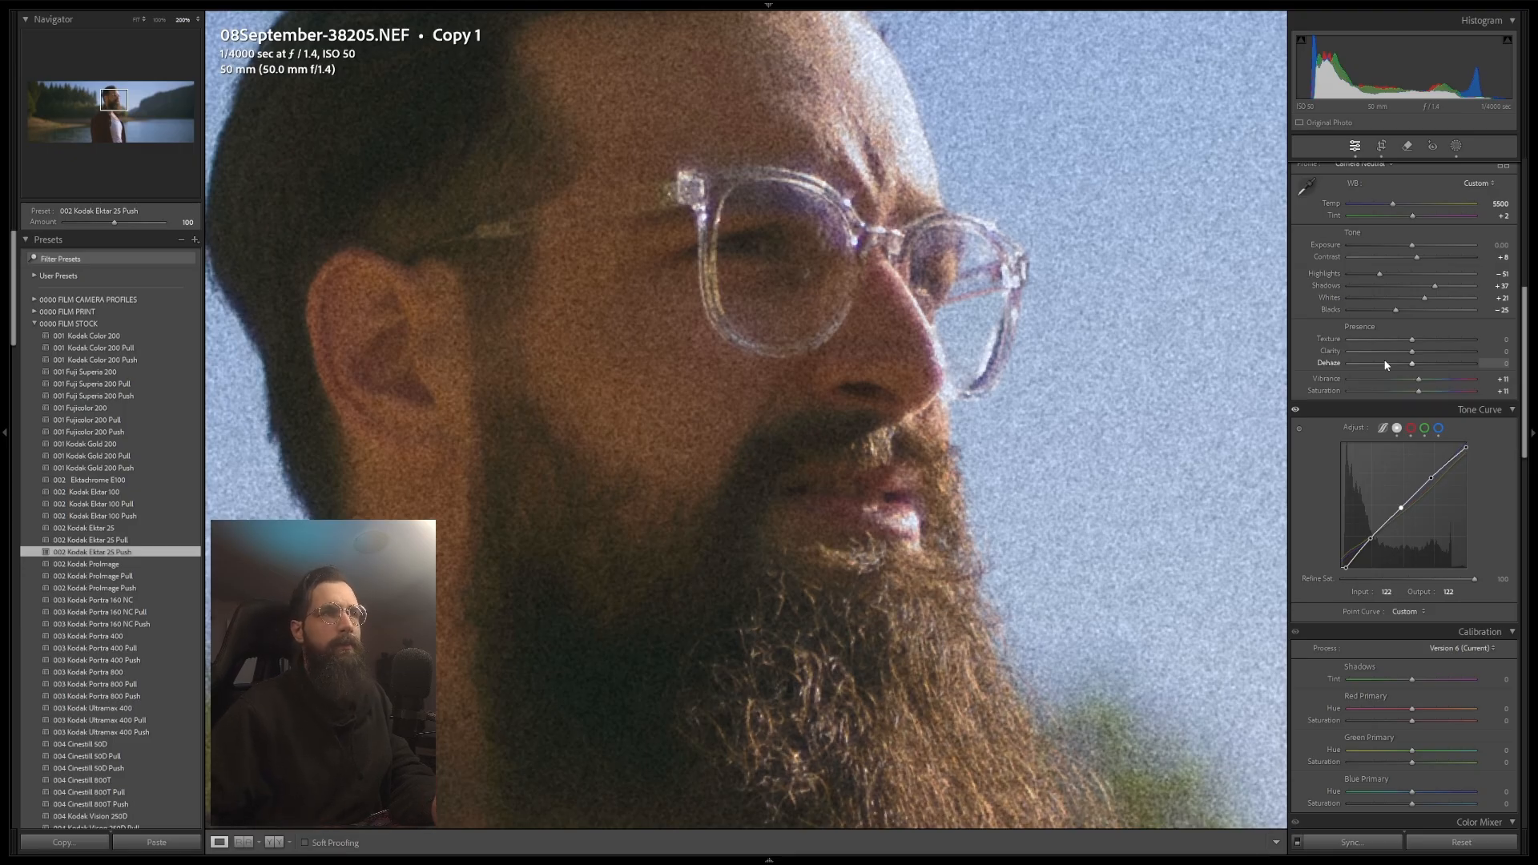
scroll(1386, 364, "down", 10)
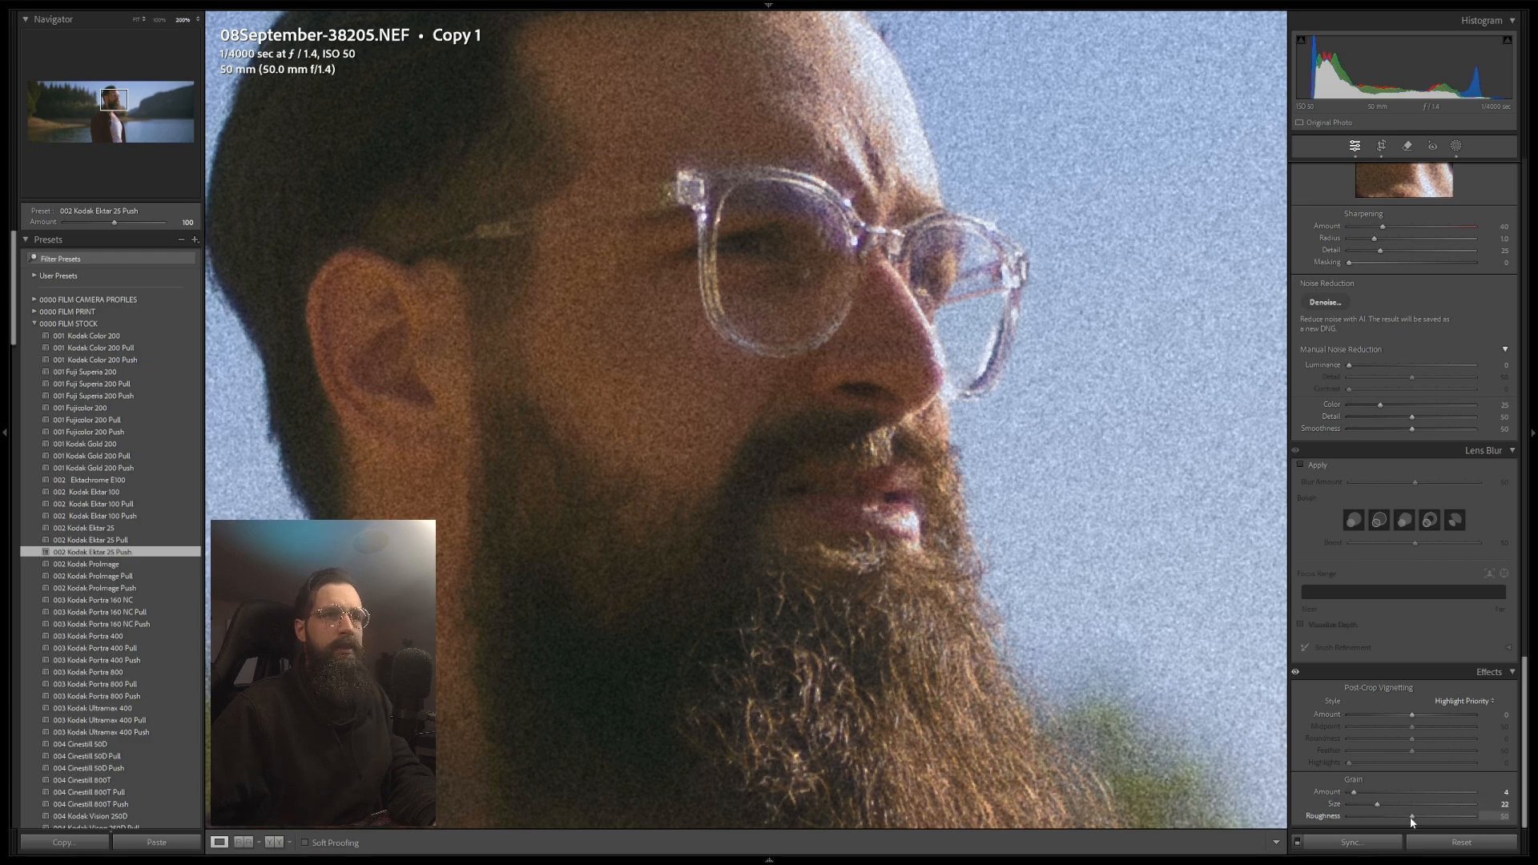
left_click_drag(1410, 818, 1405, 817)
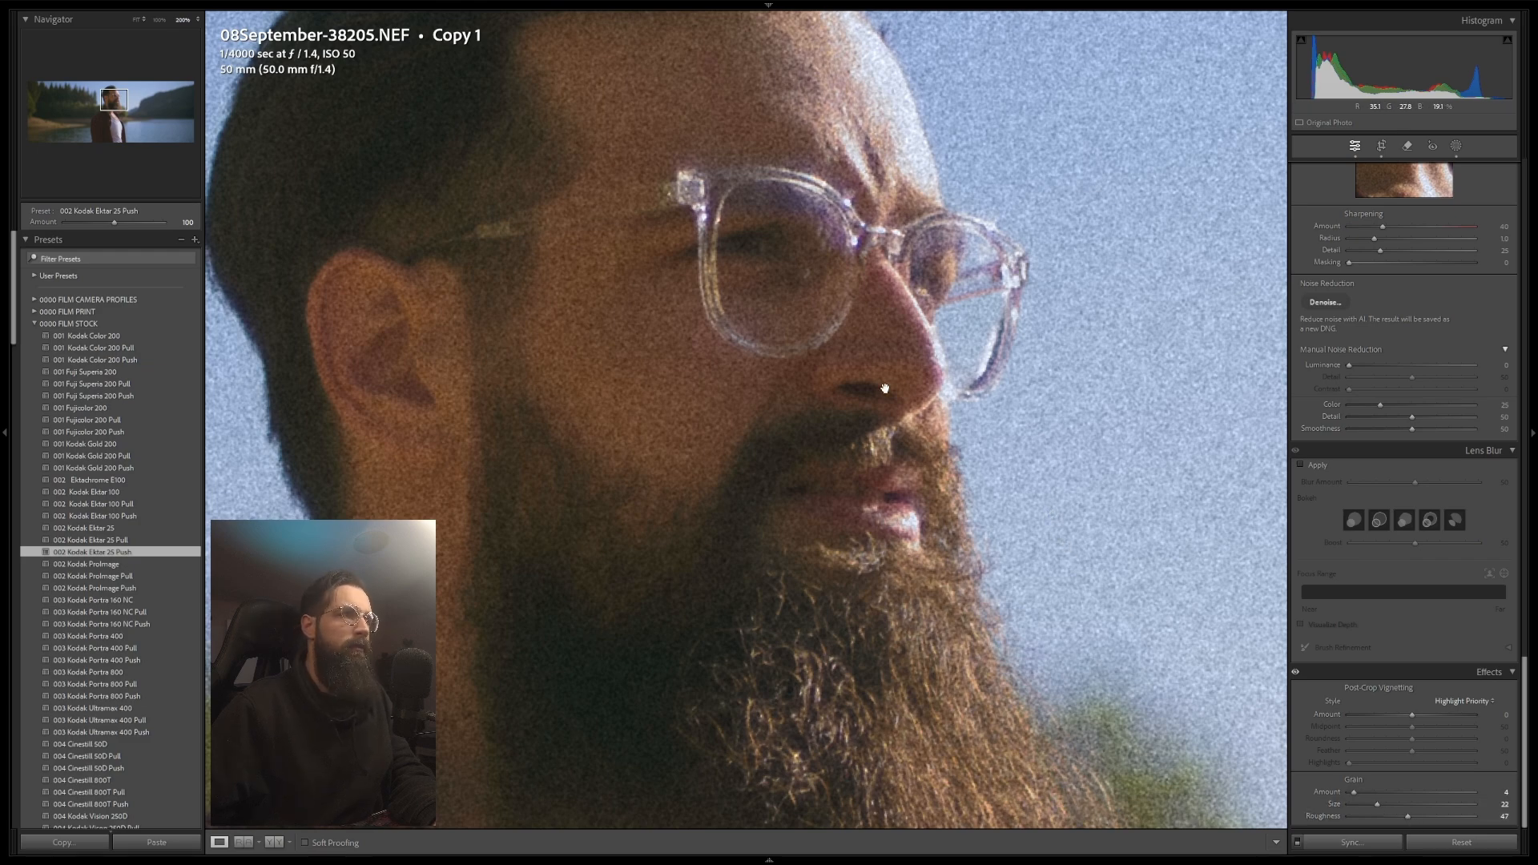
scroll(884, 389, "down", 4)
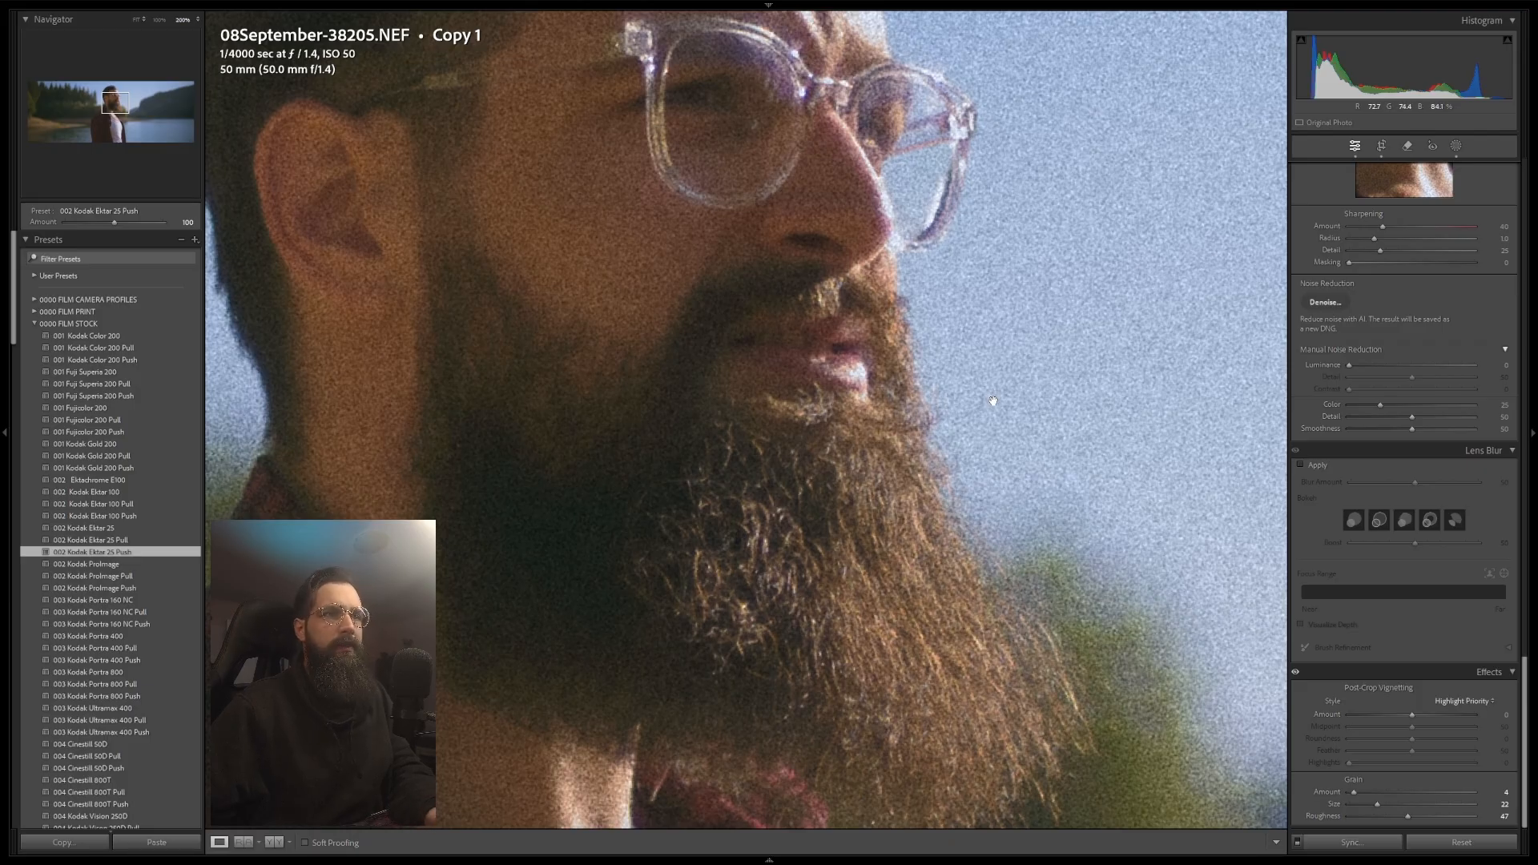
left_click(984, 498)
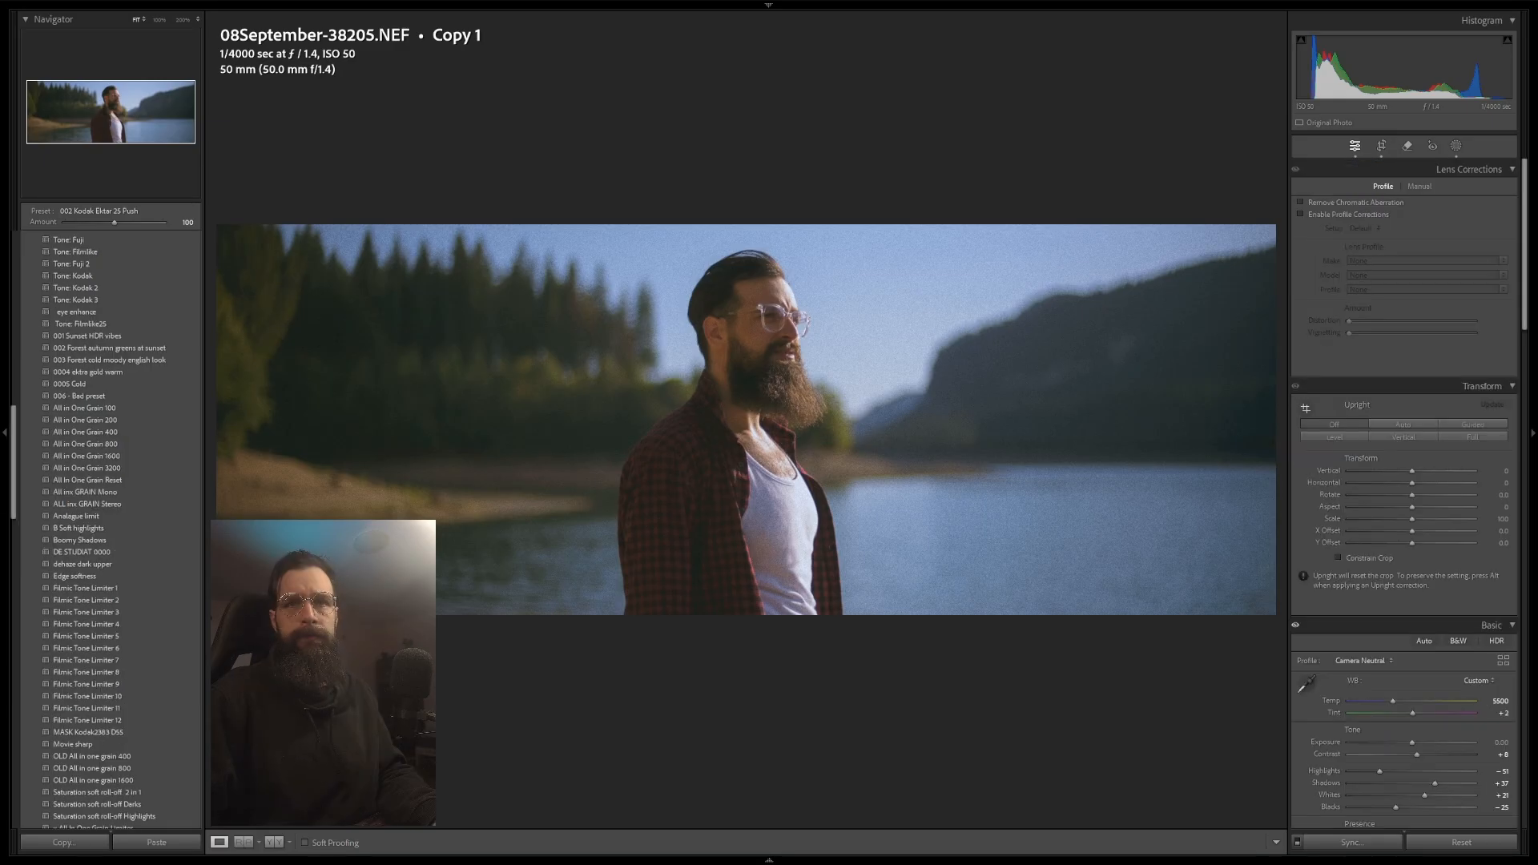
Step: Enable profile corrections and remove chromatic aberration in Lens Corrections
left_click(1331, 217)
left_click(1334, 203)
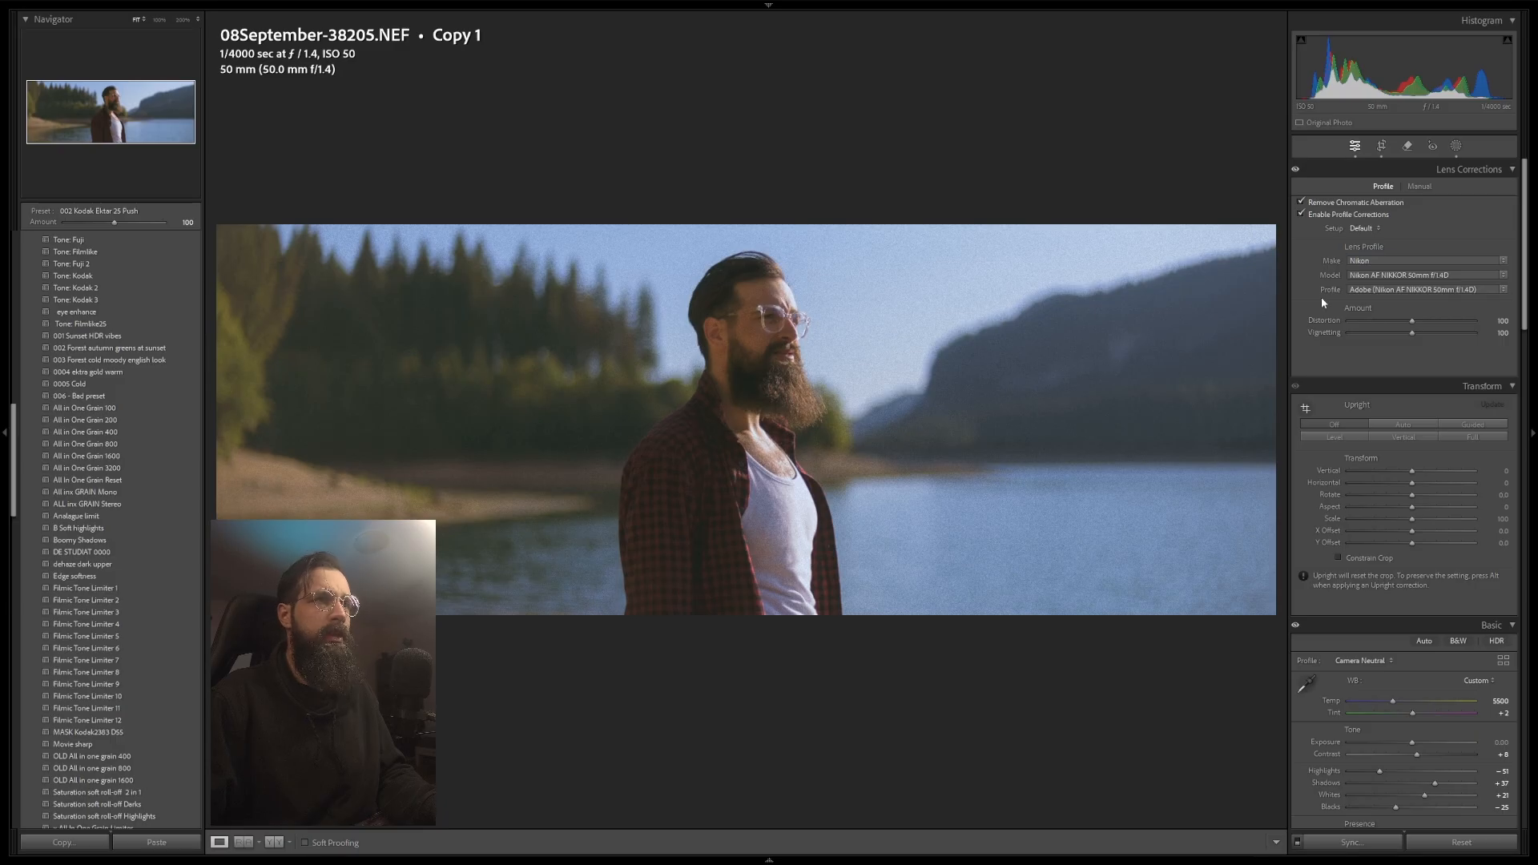
Step: Add a post-crop vignette with amount -26 and midpoint 44
scroll(1320, 298, "down", 15)
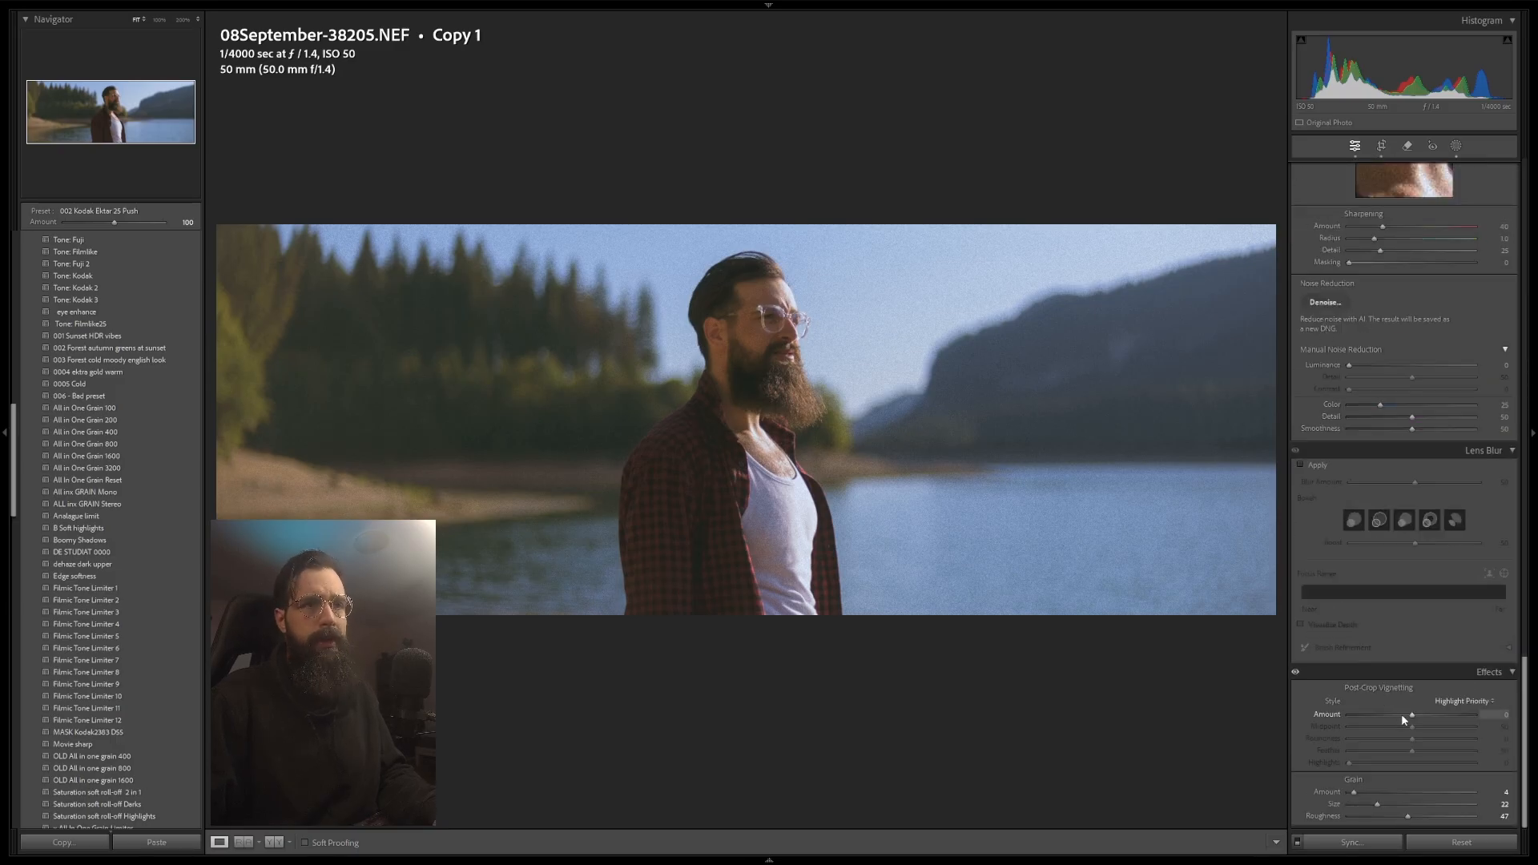
left_click_drag(1402, 715, 1395, 716)
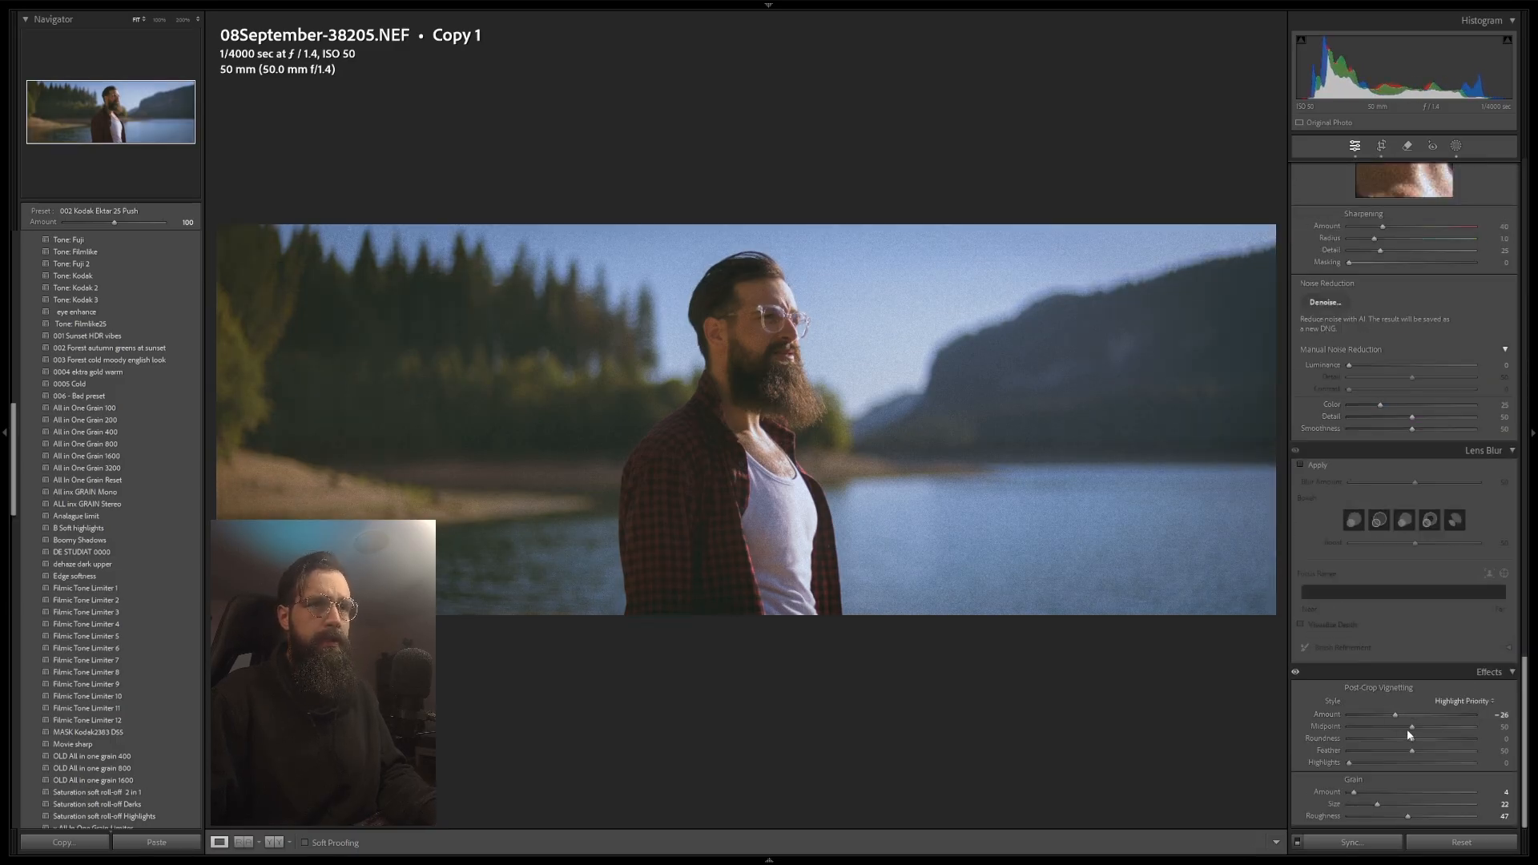
left_click(1407, 726)
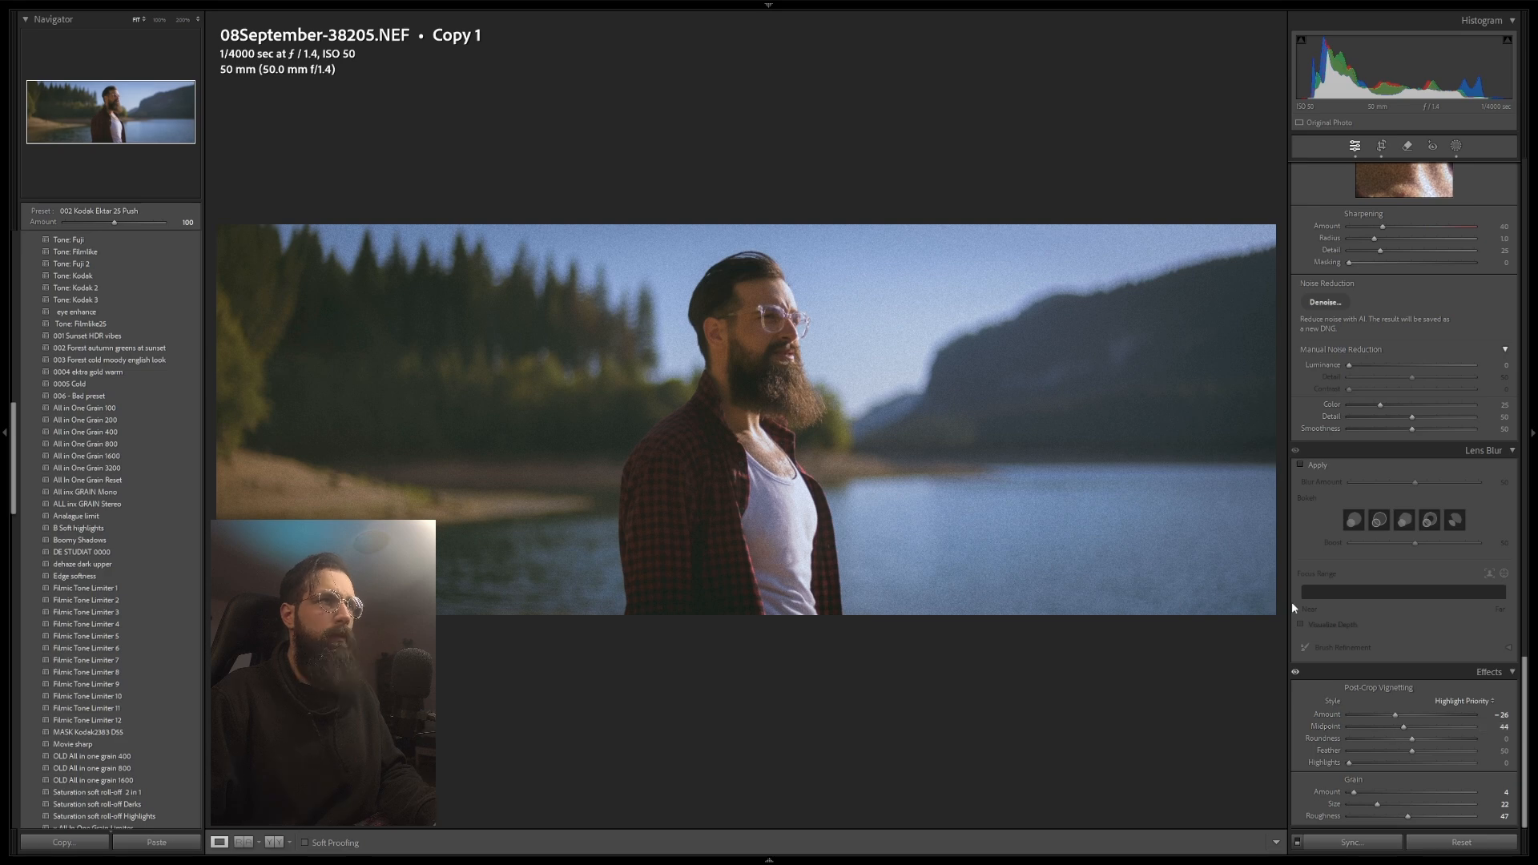
Step: Pull the shadows down with the targeted tone-curve adjustment on the image, setting the shadow point to input 63, output 60
scroll(1340, 593, "up", 10)
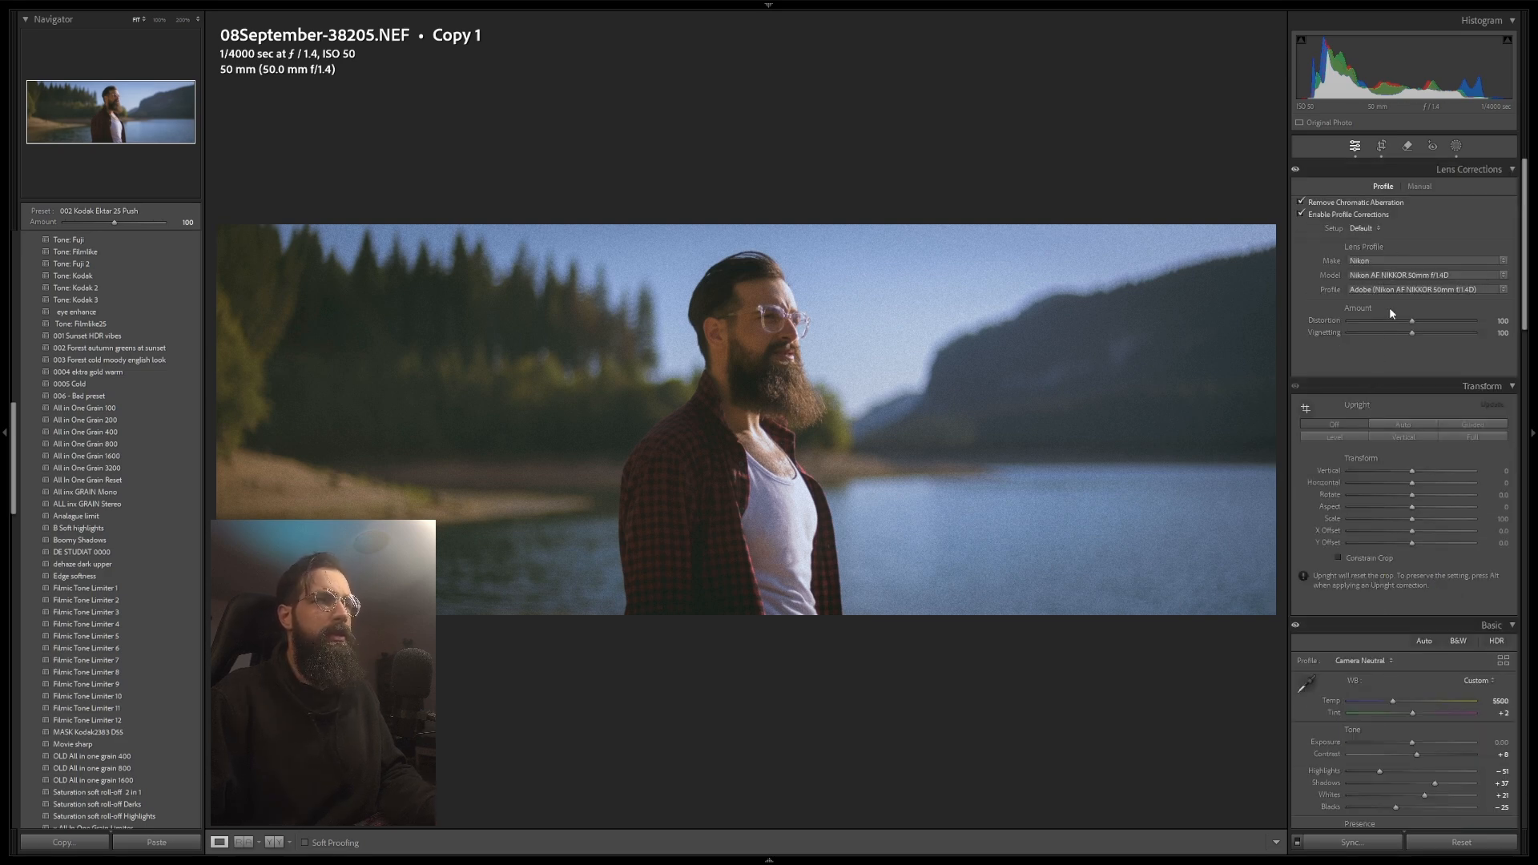
scroll(1355, 359, "down", 8)
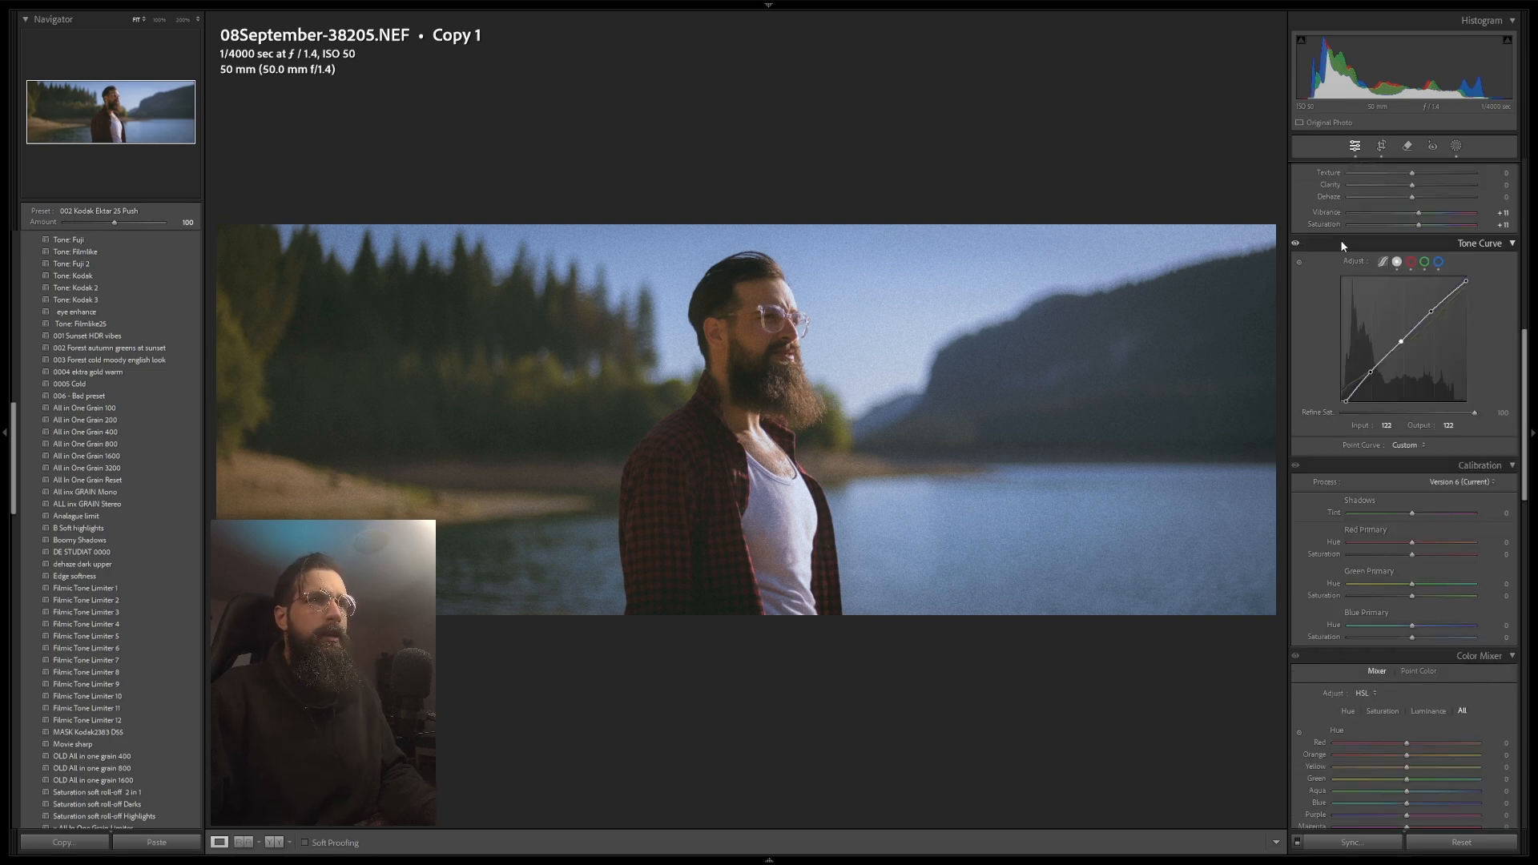
left_click(1299, 261)
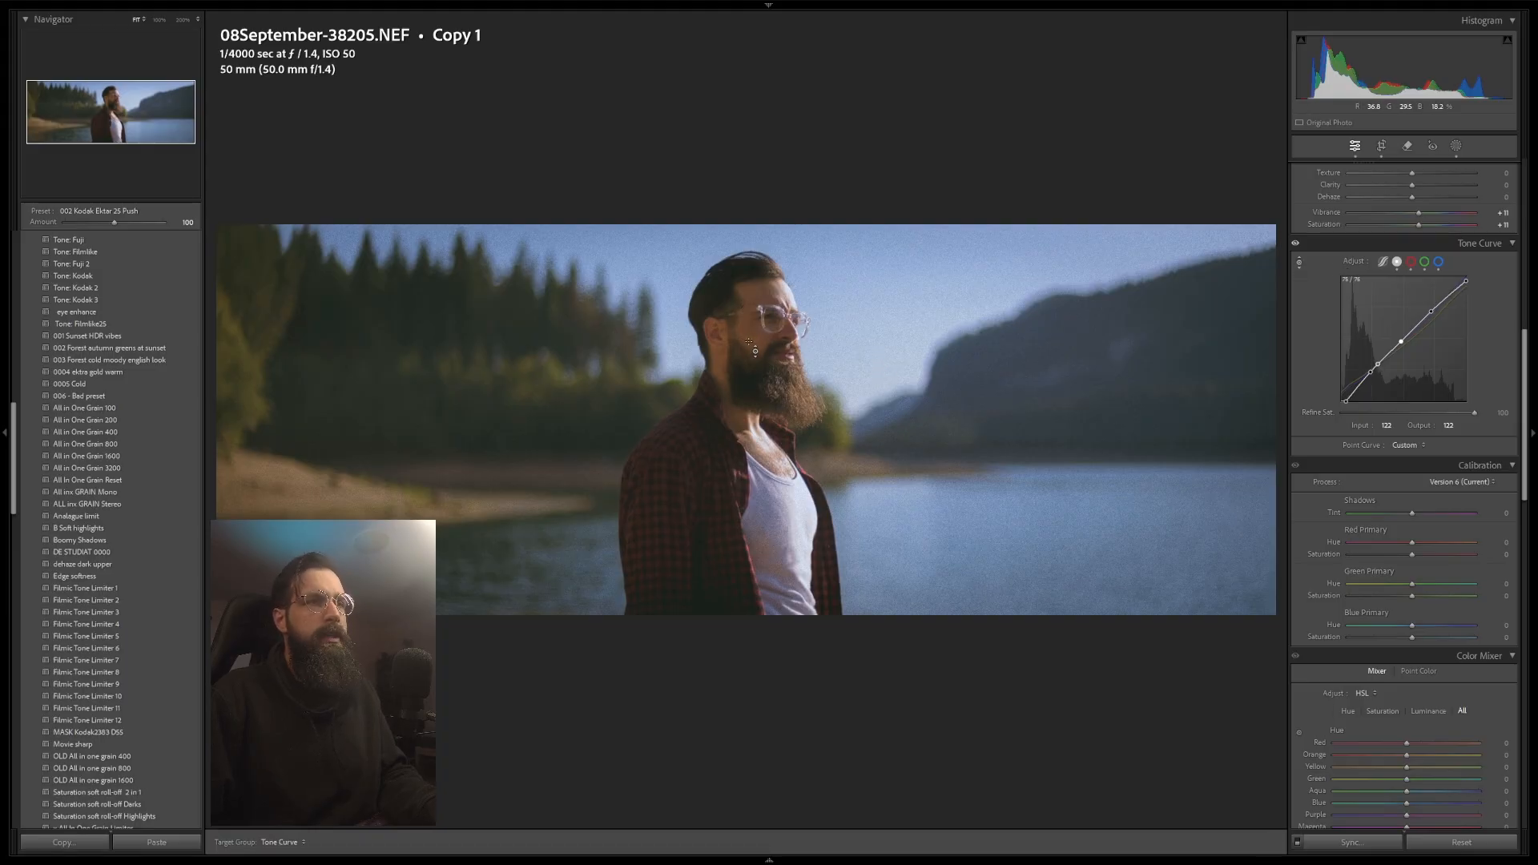
right_click(1372, 373)
left_click(1403, 381)
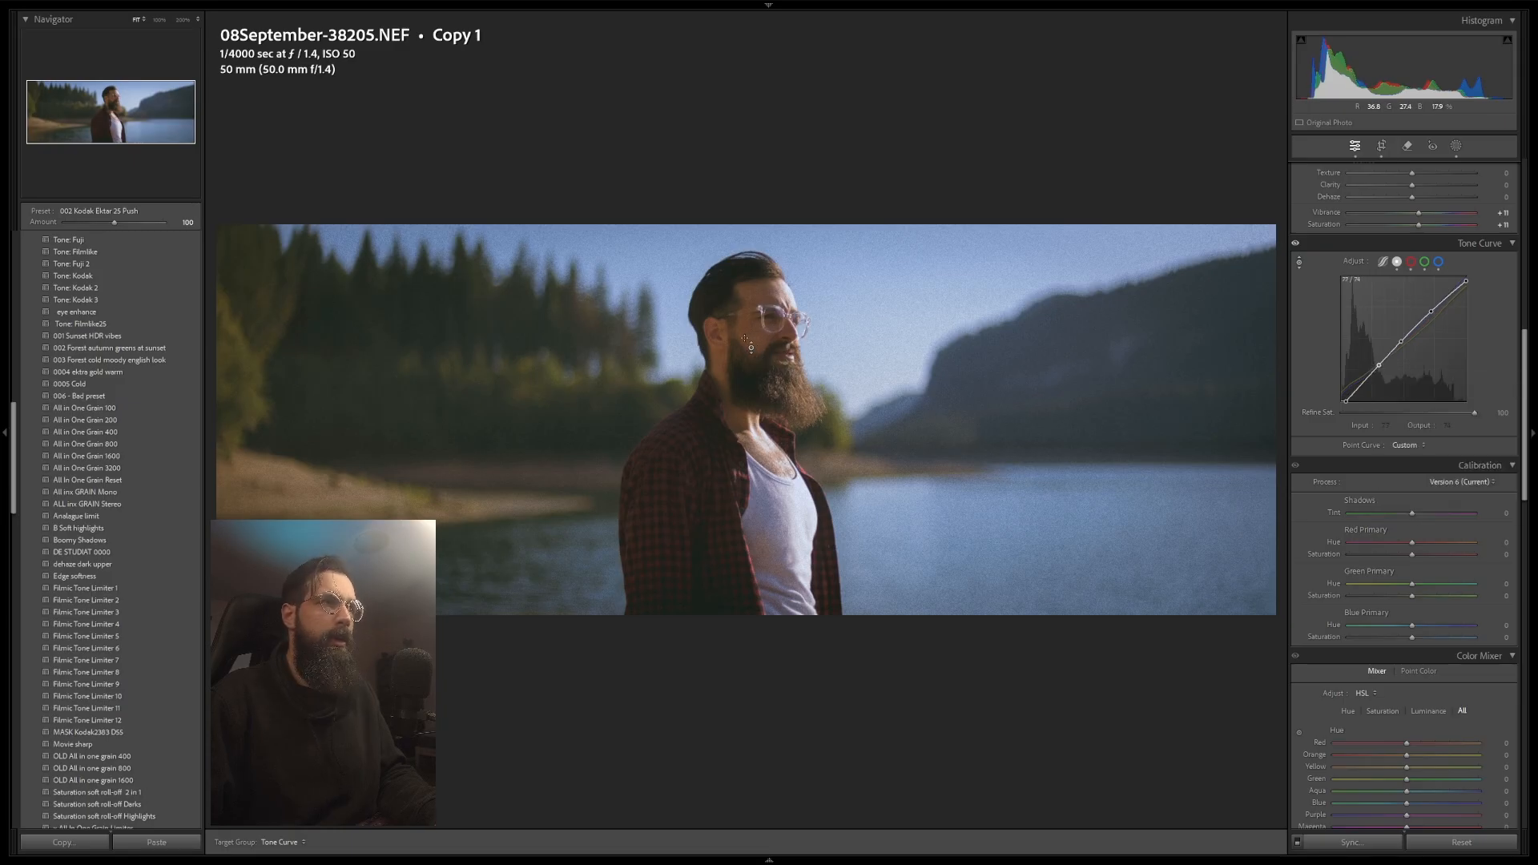
left_click_drag(745, 338, 745, 357)
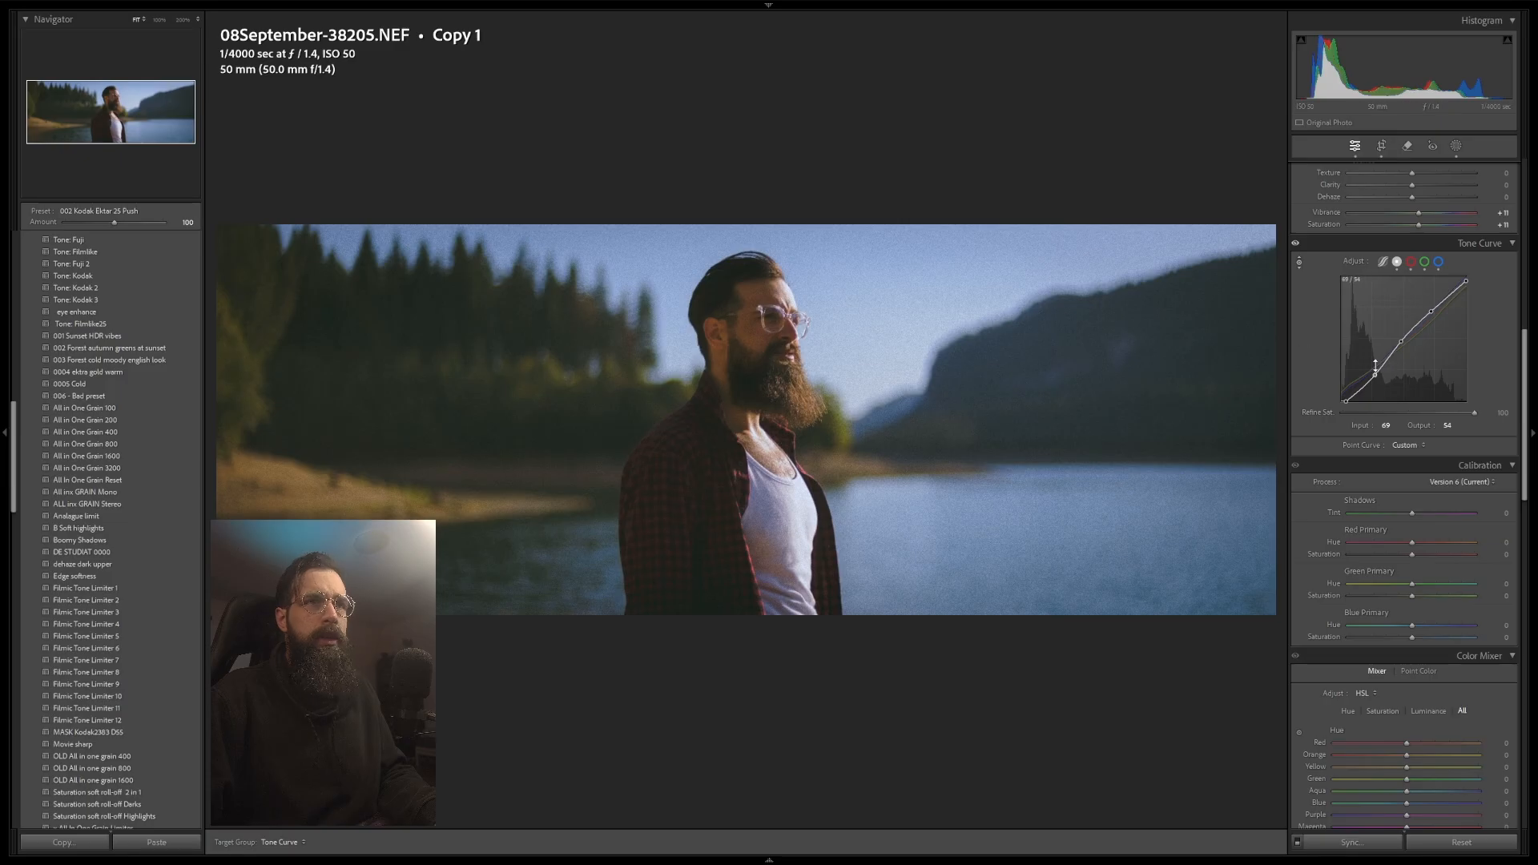
mouse_move(1376, 375)
left_mouse_down()
mouse_move(1356, 392)
mouse_move(1372, 372)
left_mouse_up()
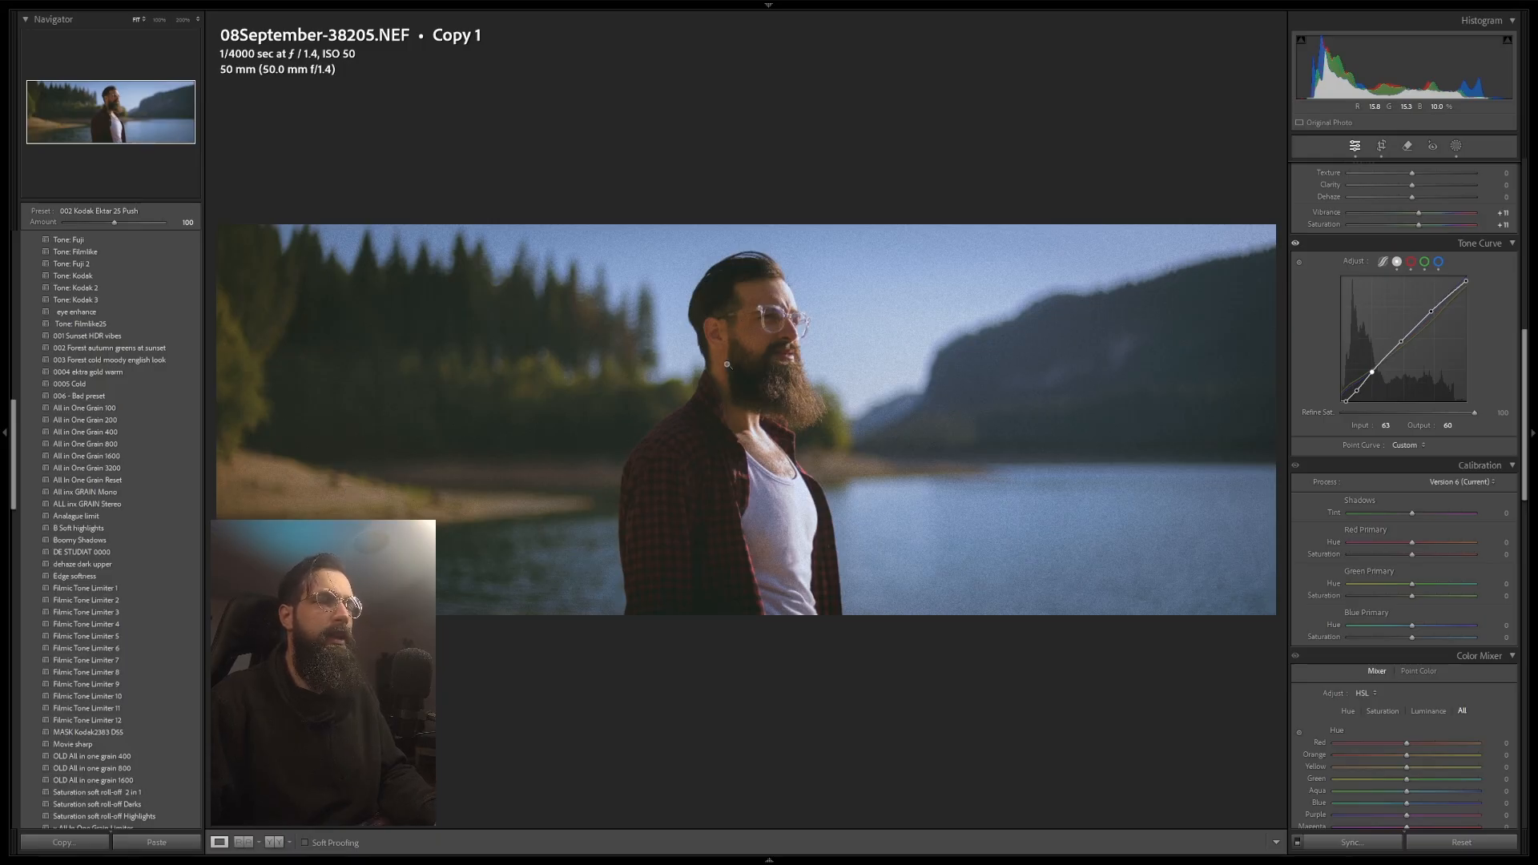
Step: In the Color Mixer, lower orange saturation to -7 and raise orange luminance
scroll(1420, 586, "down", 2)
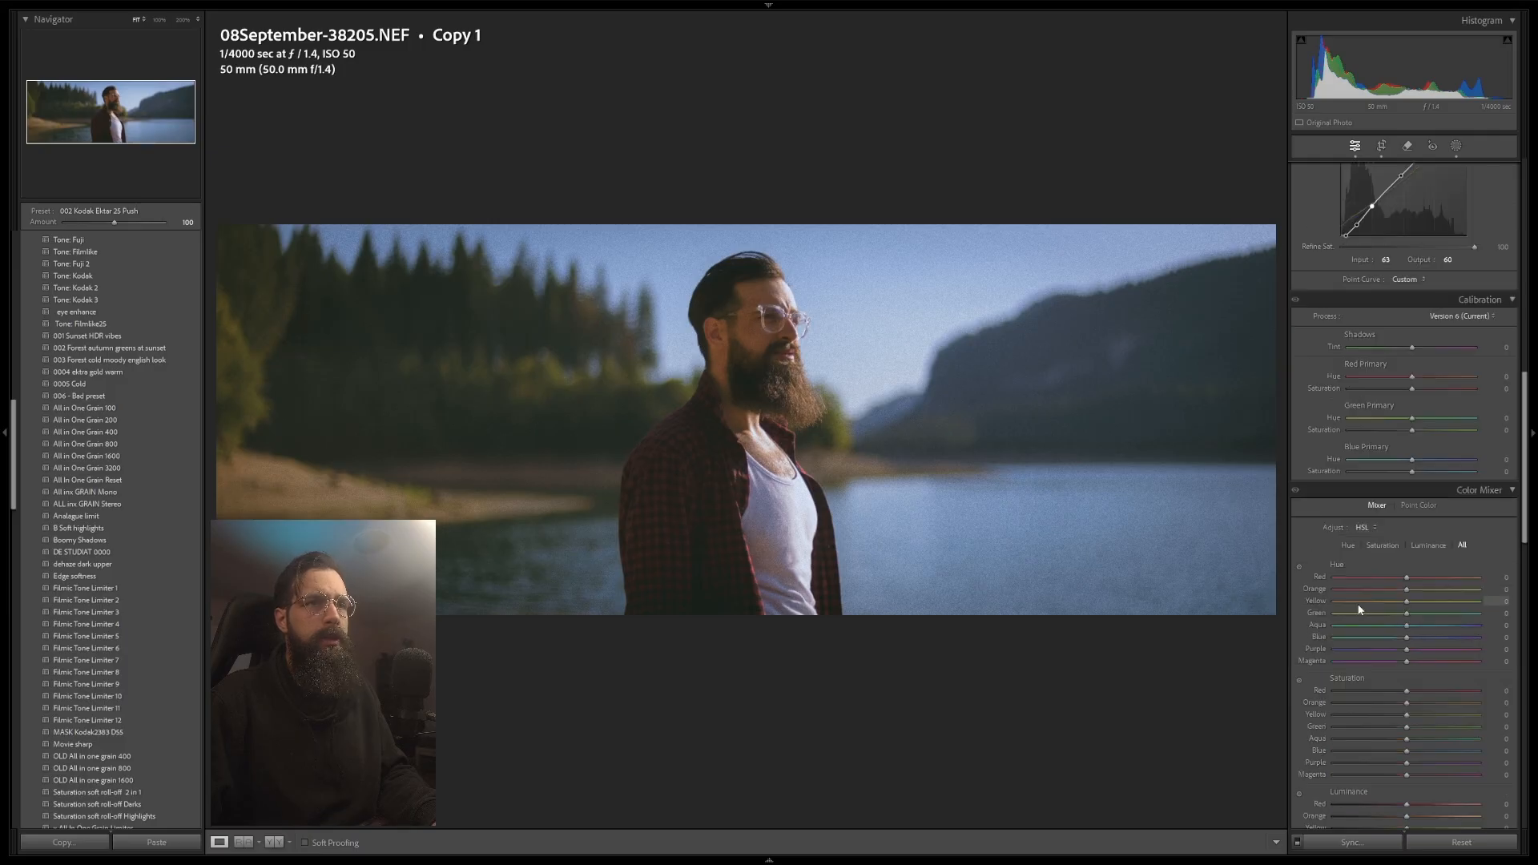
scroll(1392, 617, "down", 2)
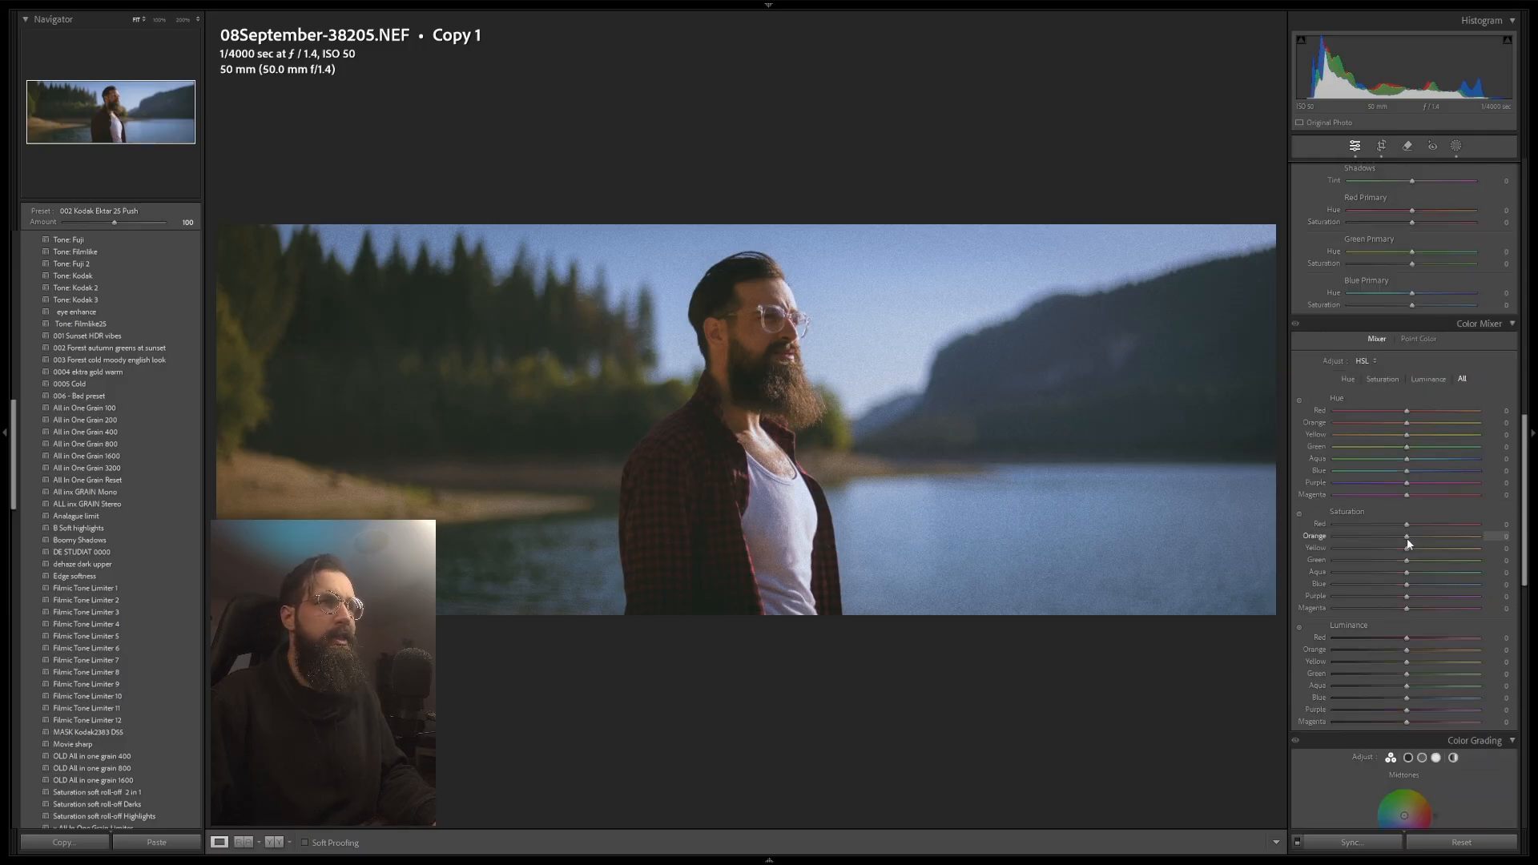
left_click_drag(1408, 543, 1403, 544)
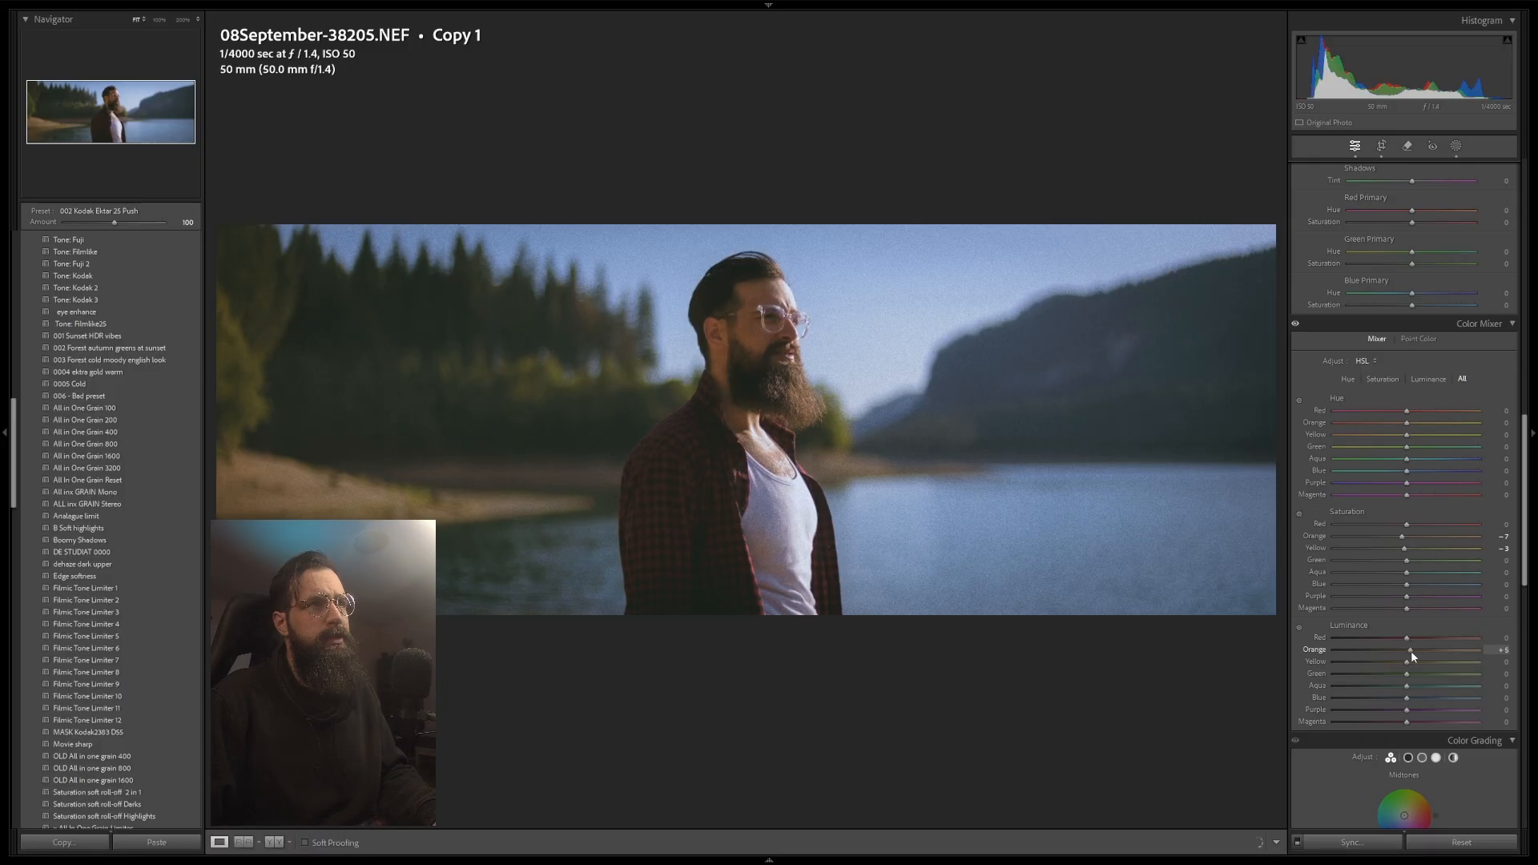
left_click_drag(1411, 650, 1412, 639)
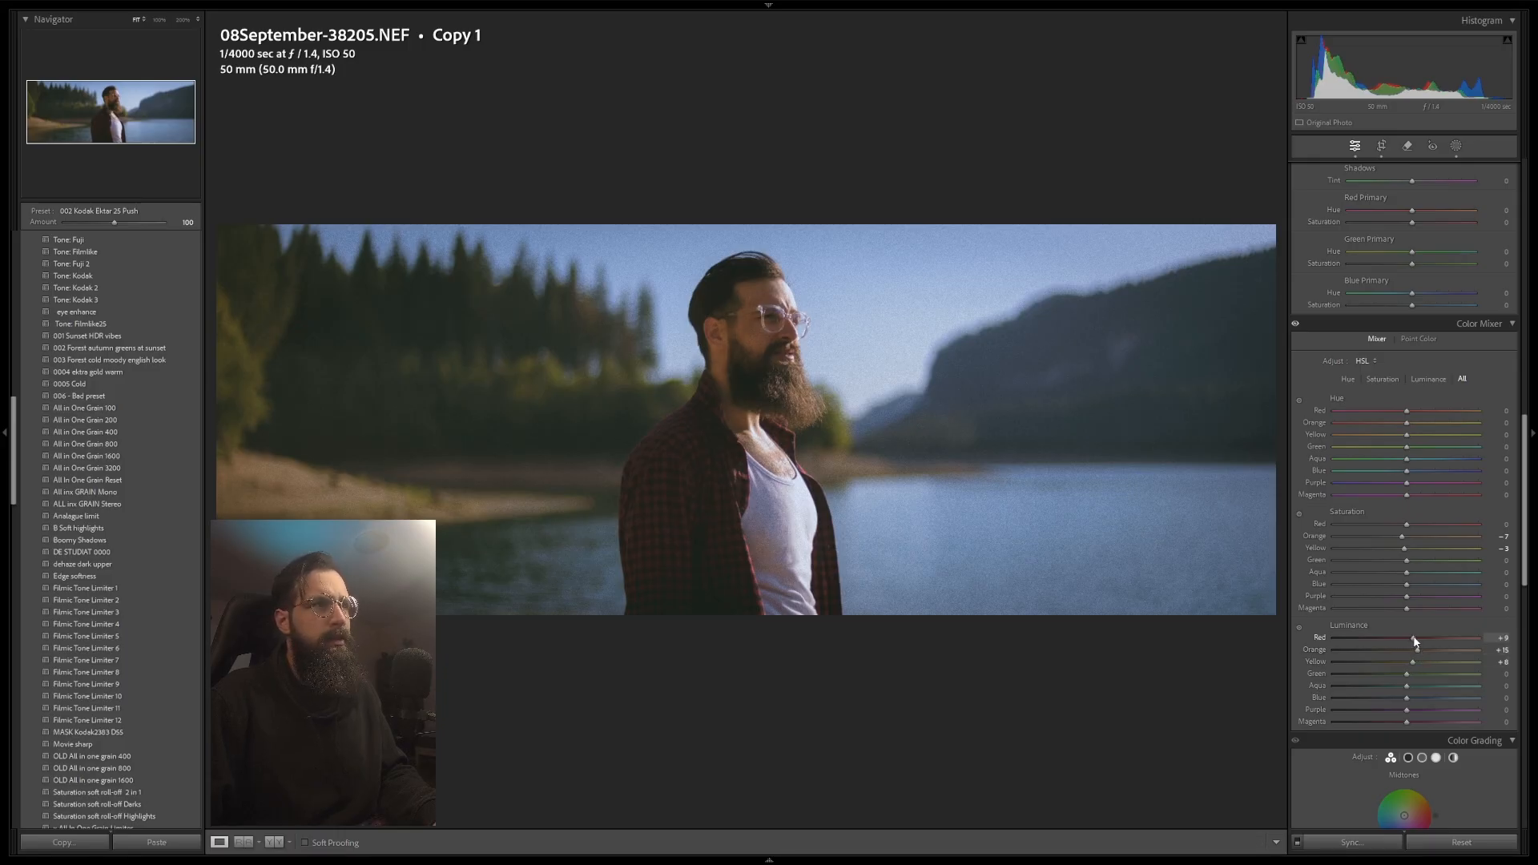
Step: Create a new Objects mask by brushing over the left side of the man's shirt
scroll(1410, 360, "up", 5)
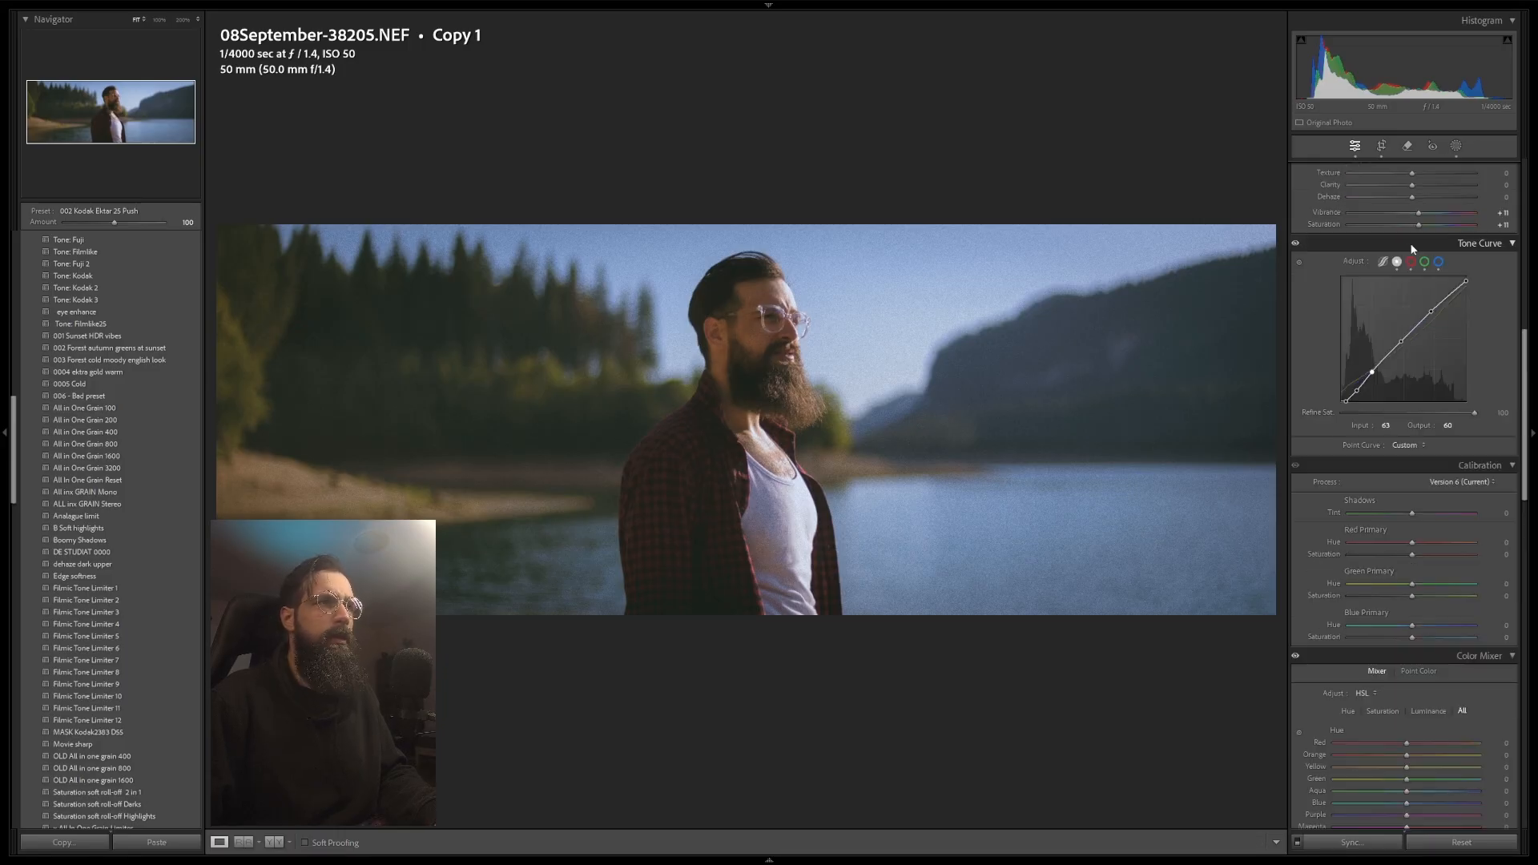
left_click(1456, 146)
left_click(1176, 37)
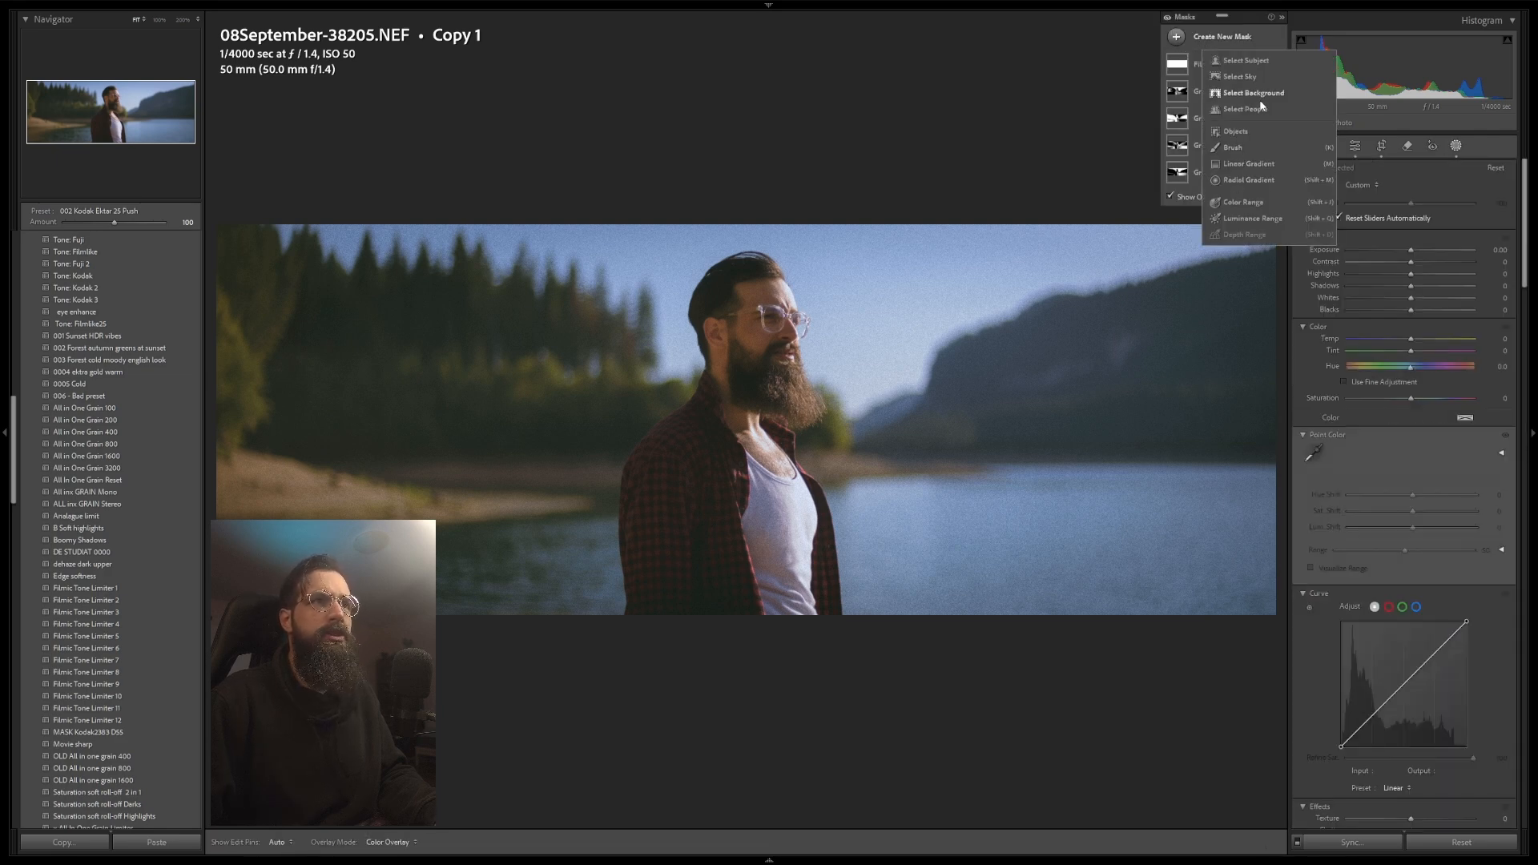
left_click(1272, 132)
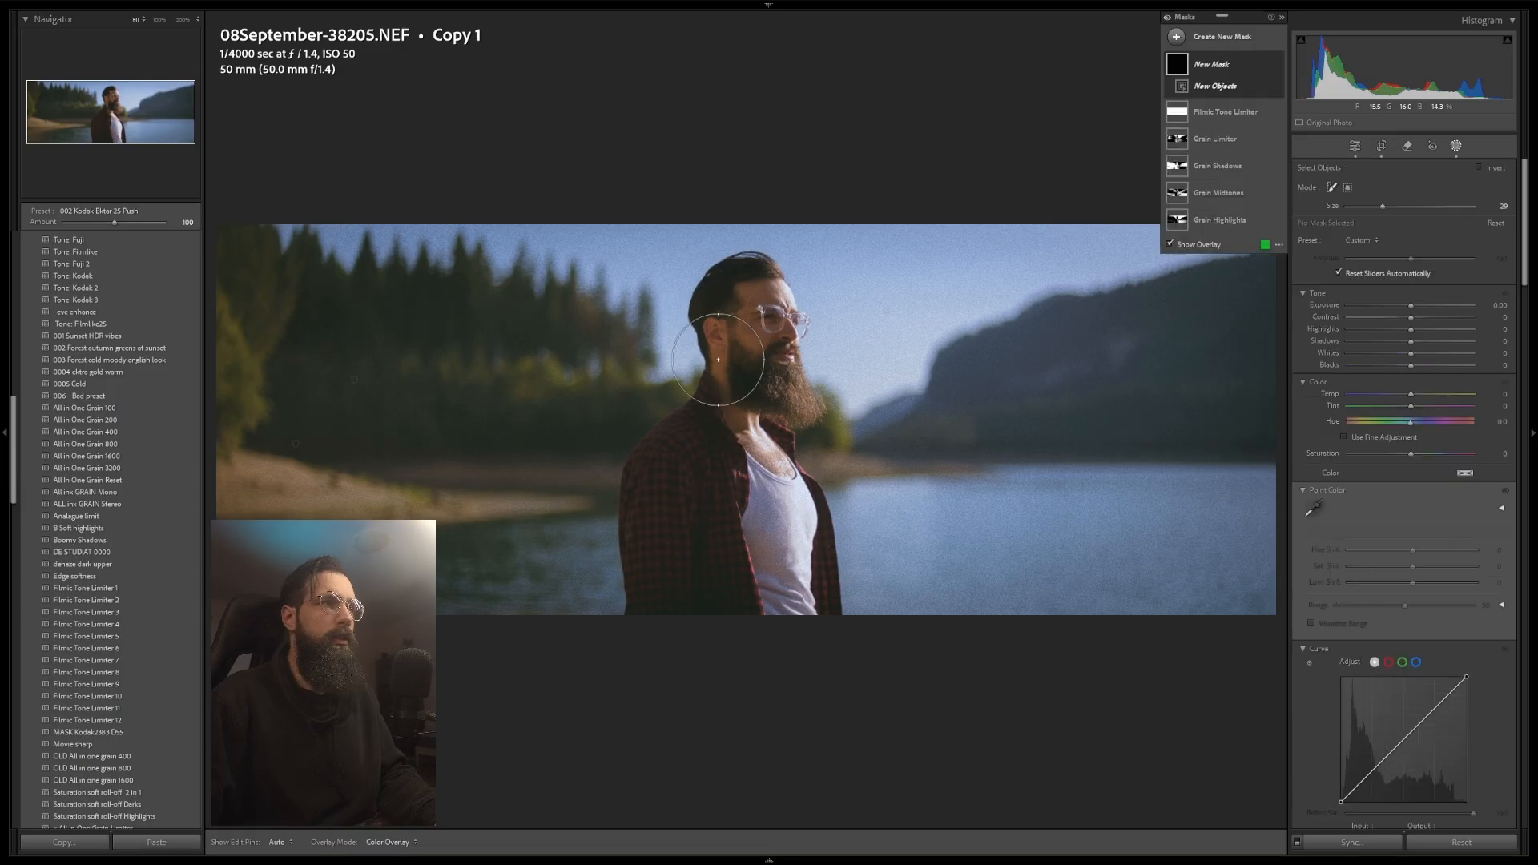
left_click_drag(672, 458, 649, 509)
scroll(689, 434, "down", 4)
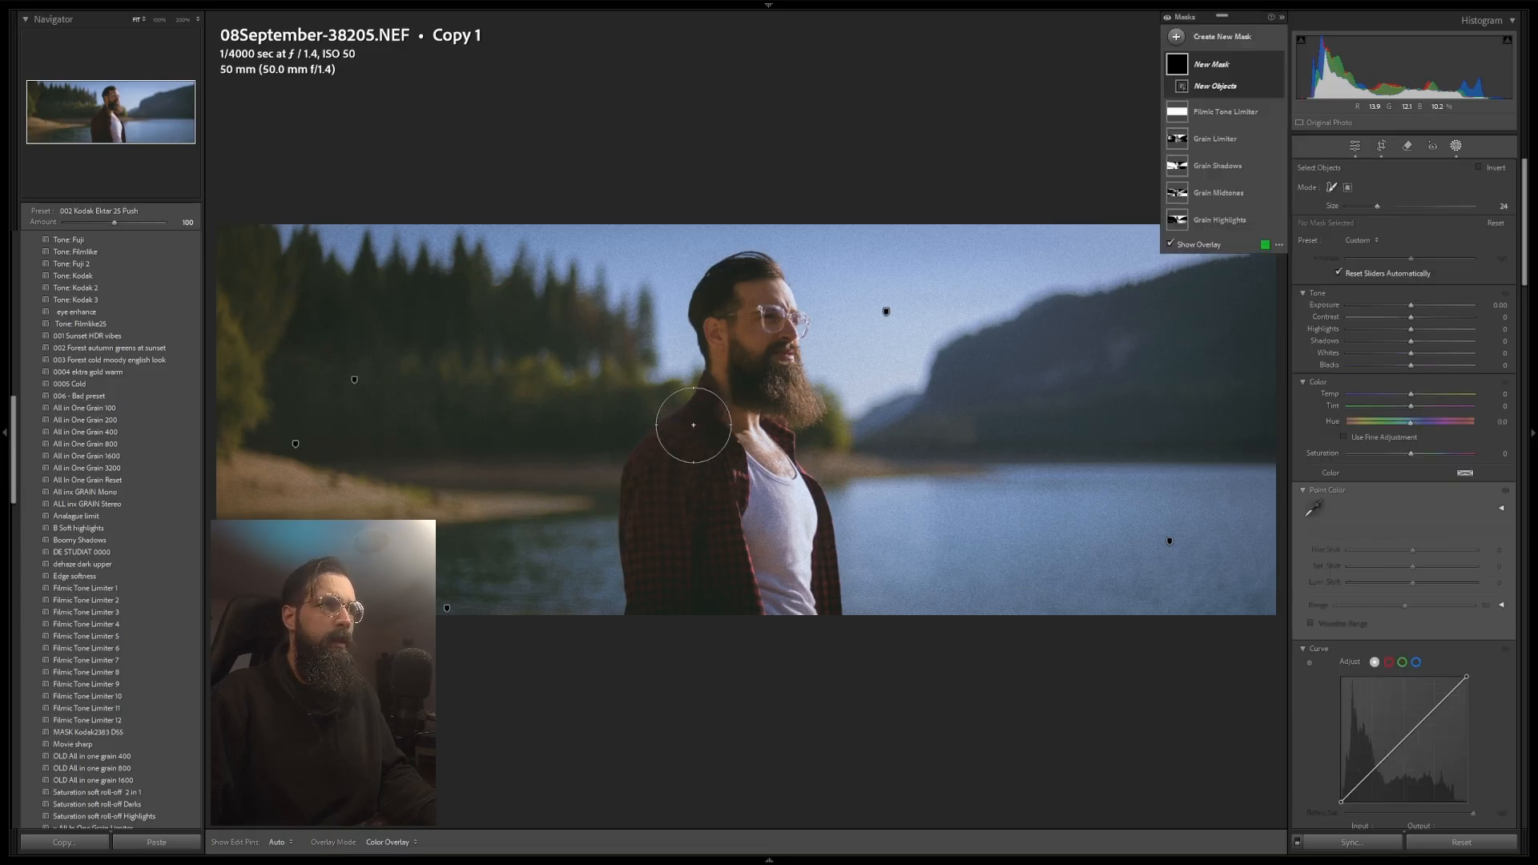
mouse_move(702, 407)
left_mouse_down()
mouse_move(649, 471)
mouse_move(662, 625)
mouse_move(715, 505)
mouse_move(705, 476)
mouse_move(677, 552)
mouse_move(729, 561)
left_mouse_up()
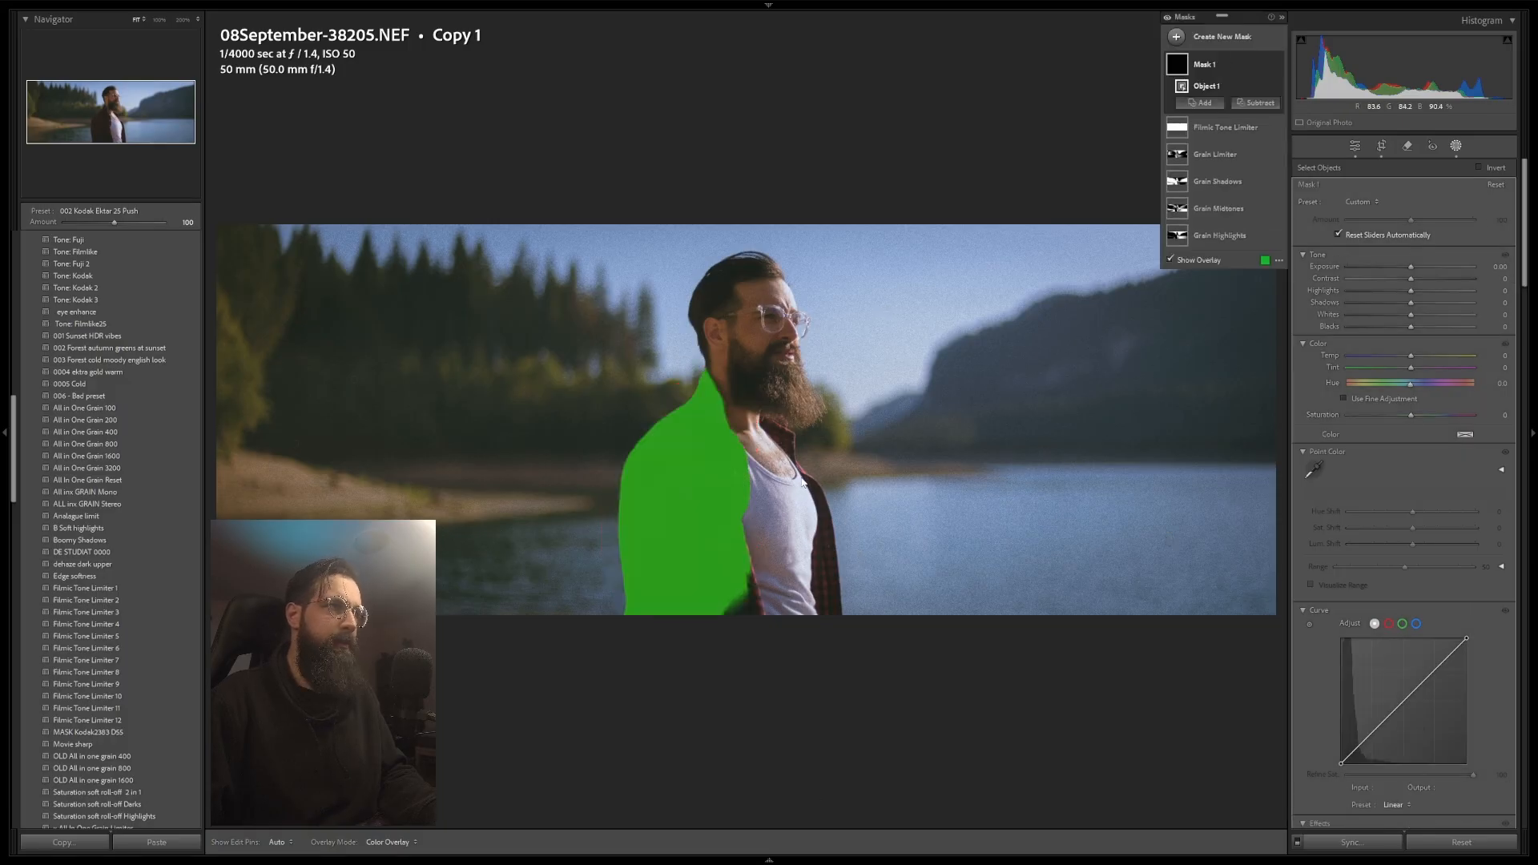
Step: Add the right side and lower part of the shirt to the mask with further object selections, then hide the overlay
left_click(1201, 102)
left_click(1223, 201)
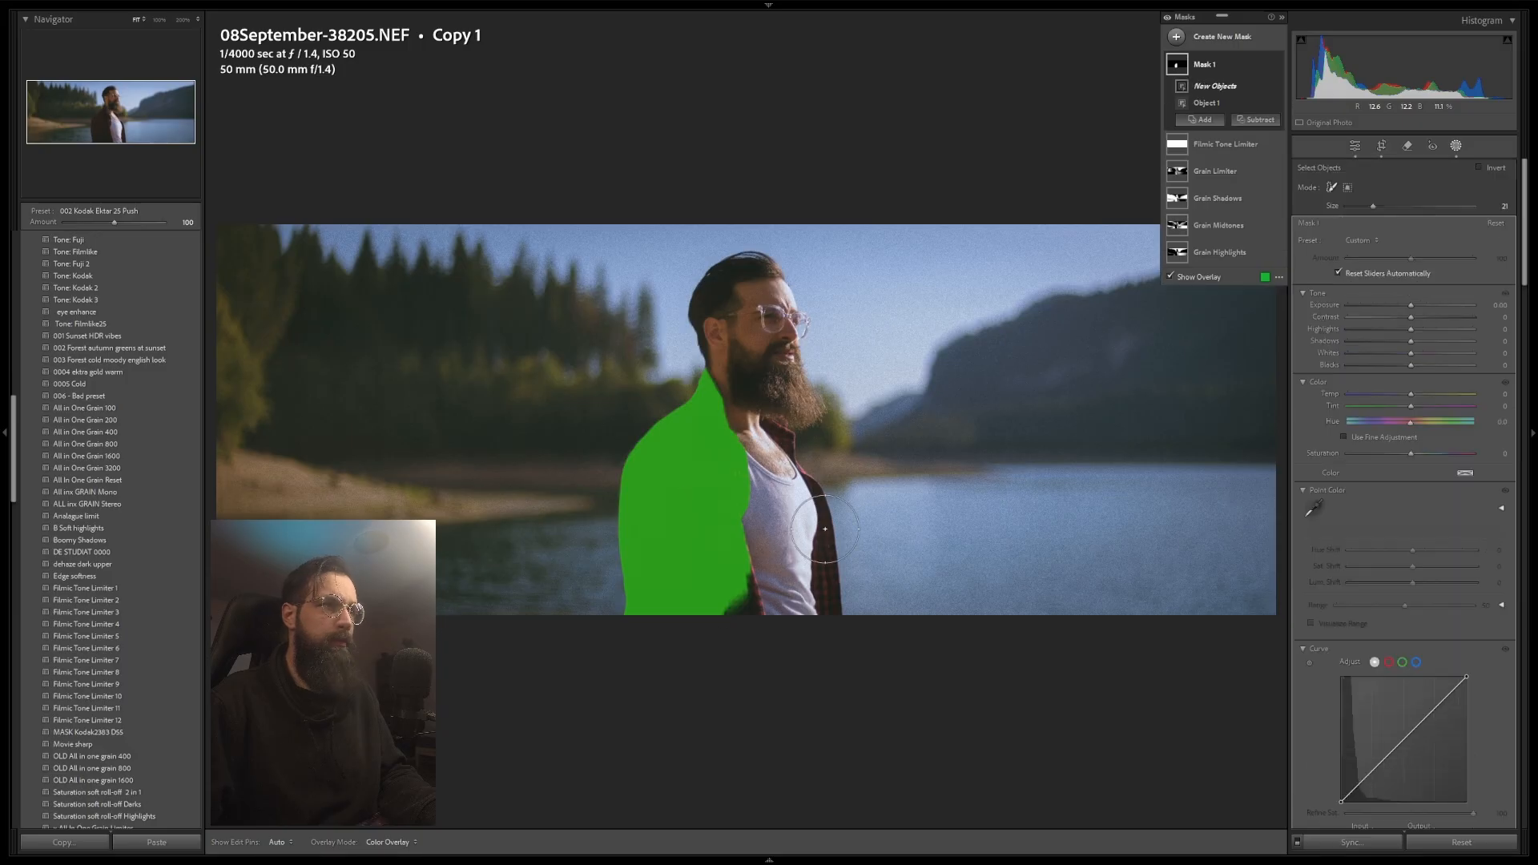
scroll(781, 425, "down", 3)
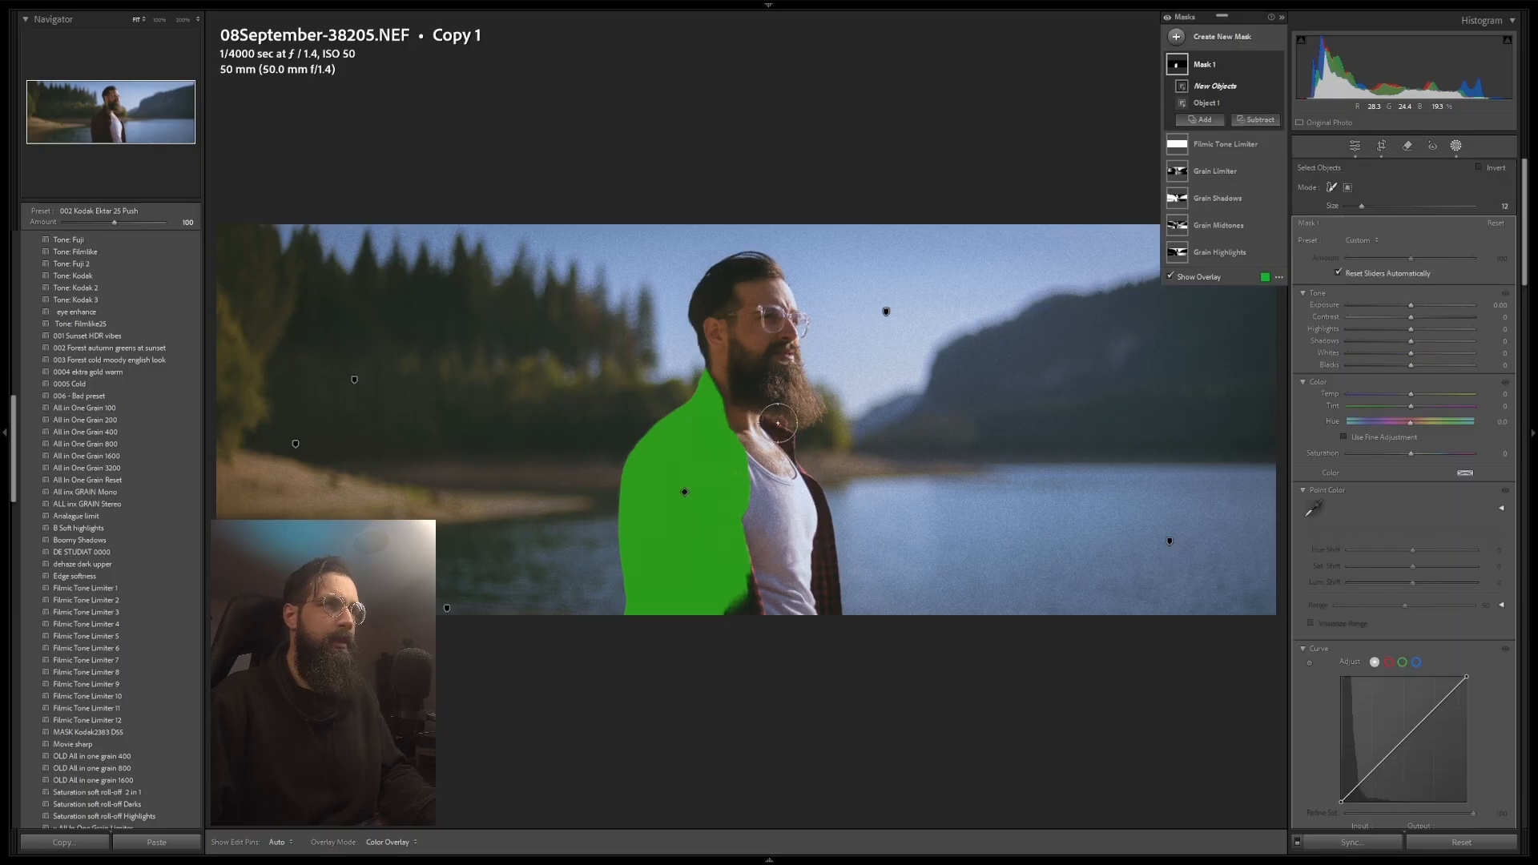
left_click_drag(771, 414, 828, 614)
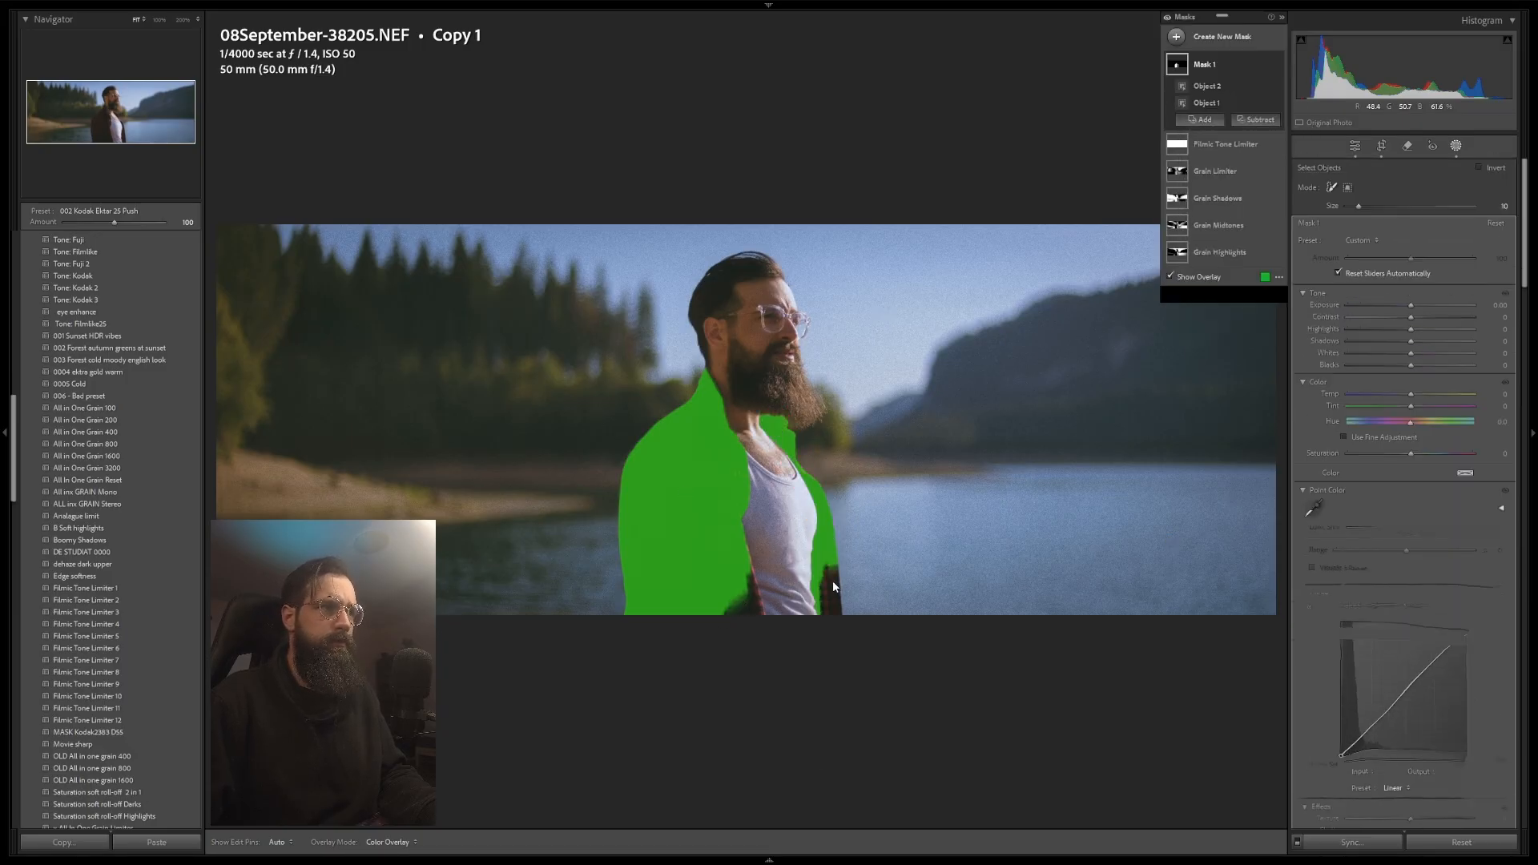
left_click_drag(749, 571, 733, 613)
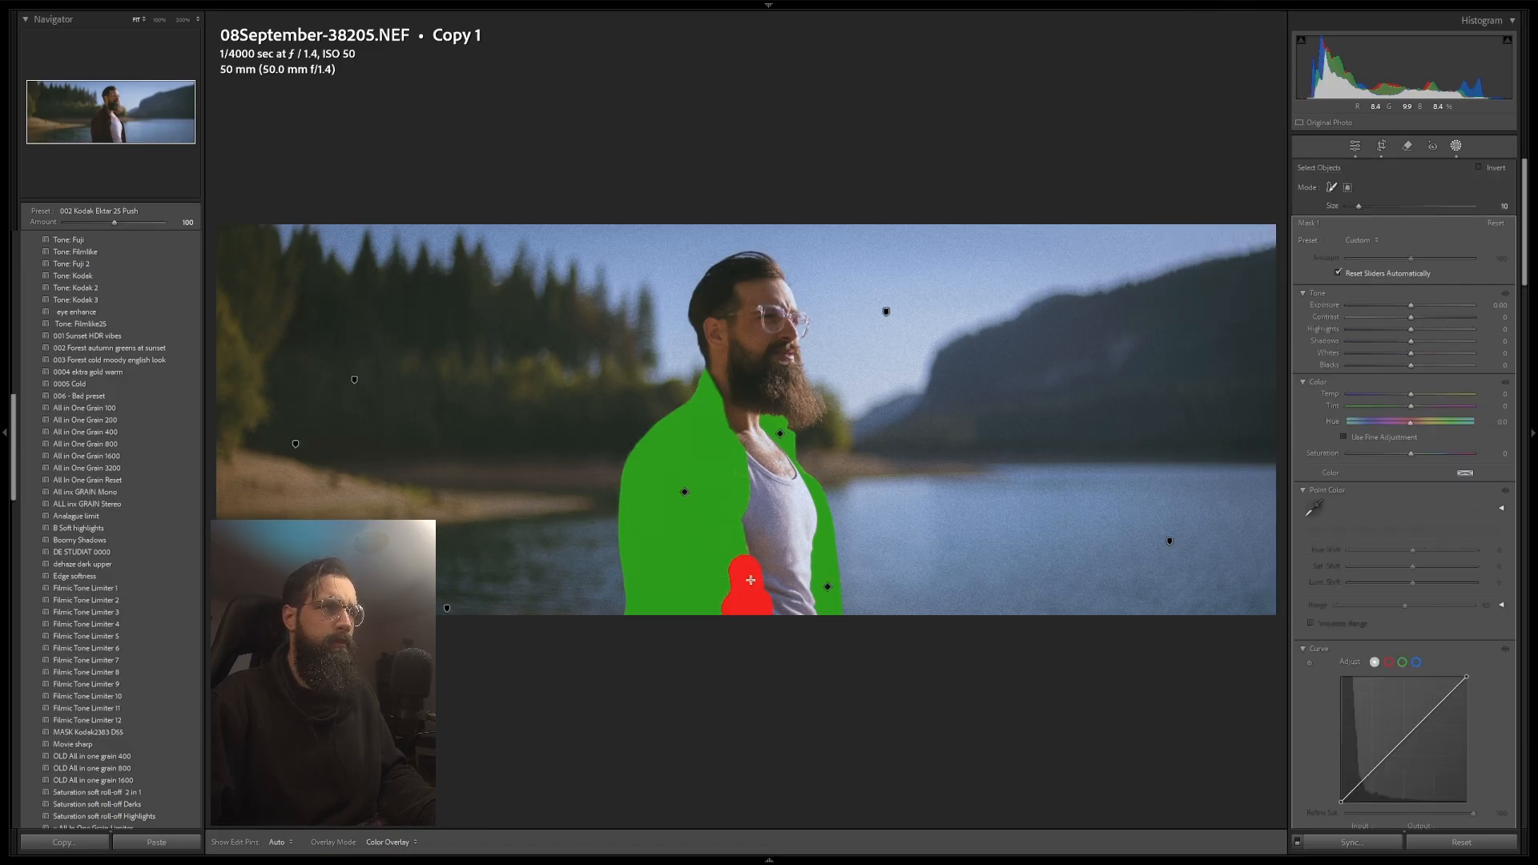
key("o")
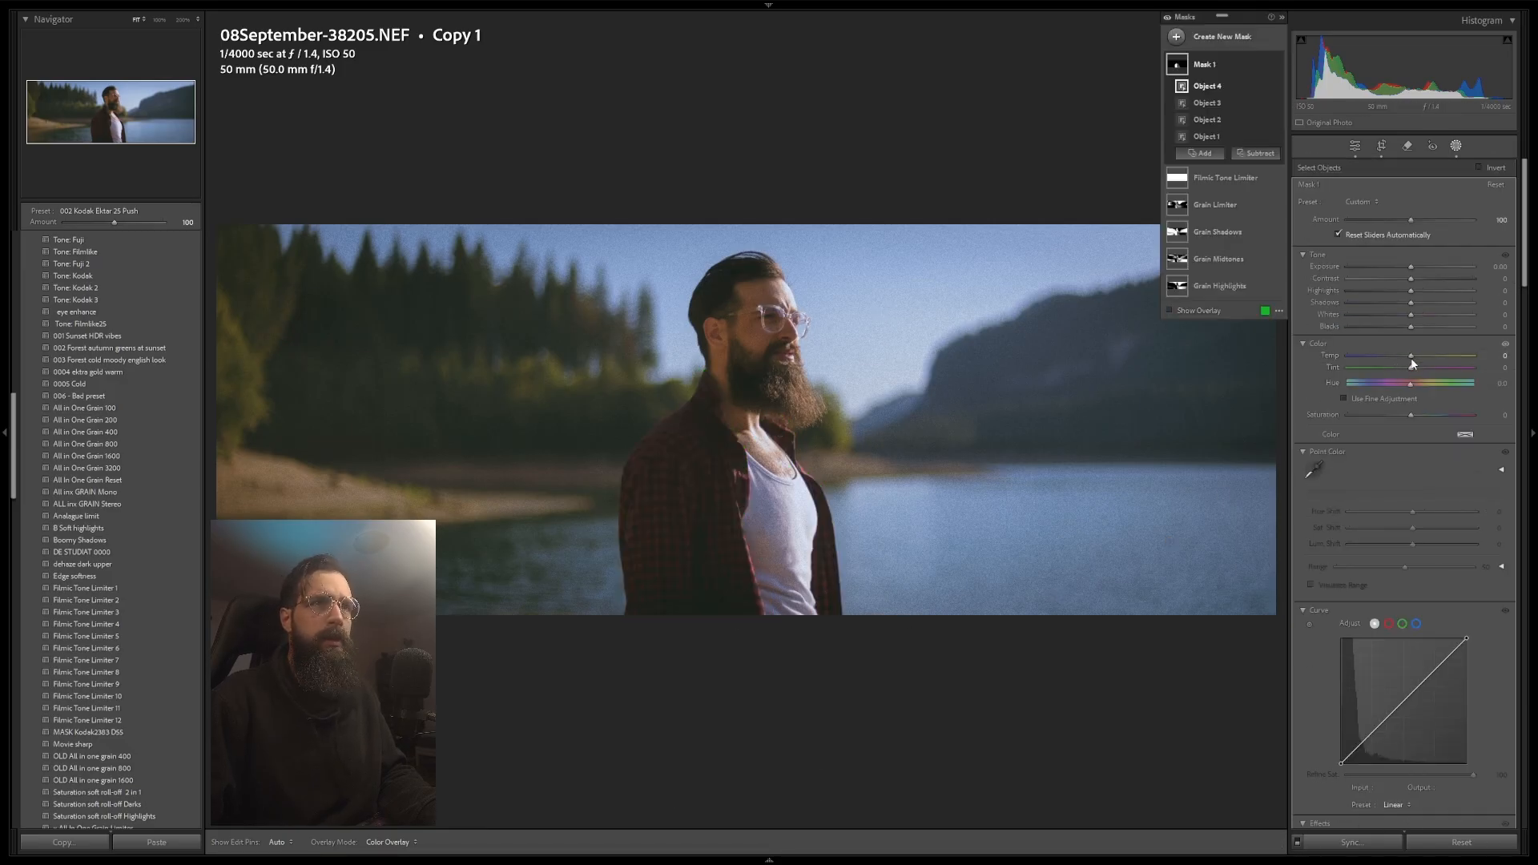
Step: Set the shirt mask's saturation to 36 and add red-curve points at 174/195, 52/34 and 107/108
left_click_drag(1413, 417, 1436, 414)
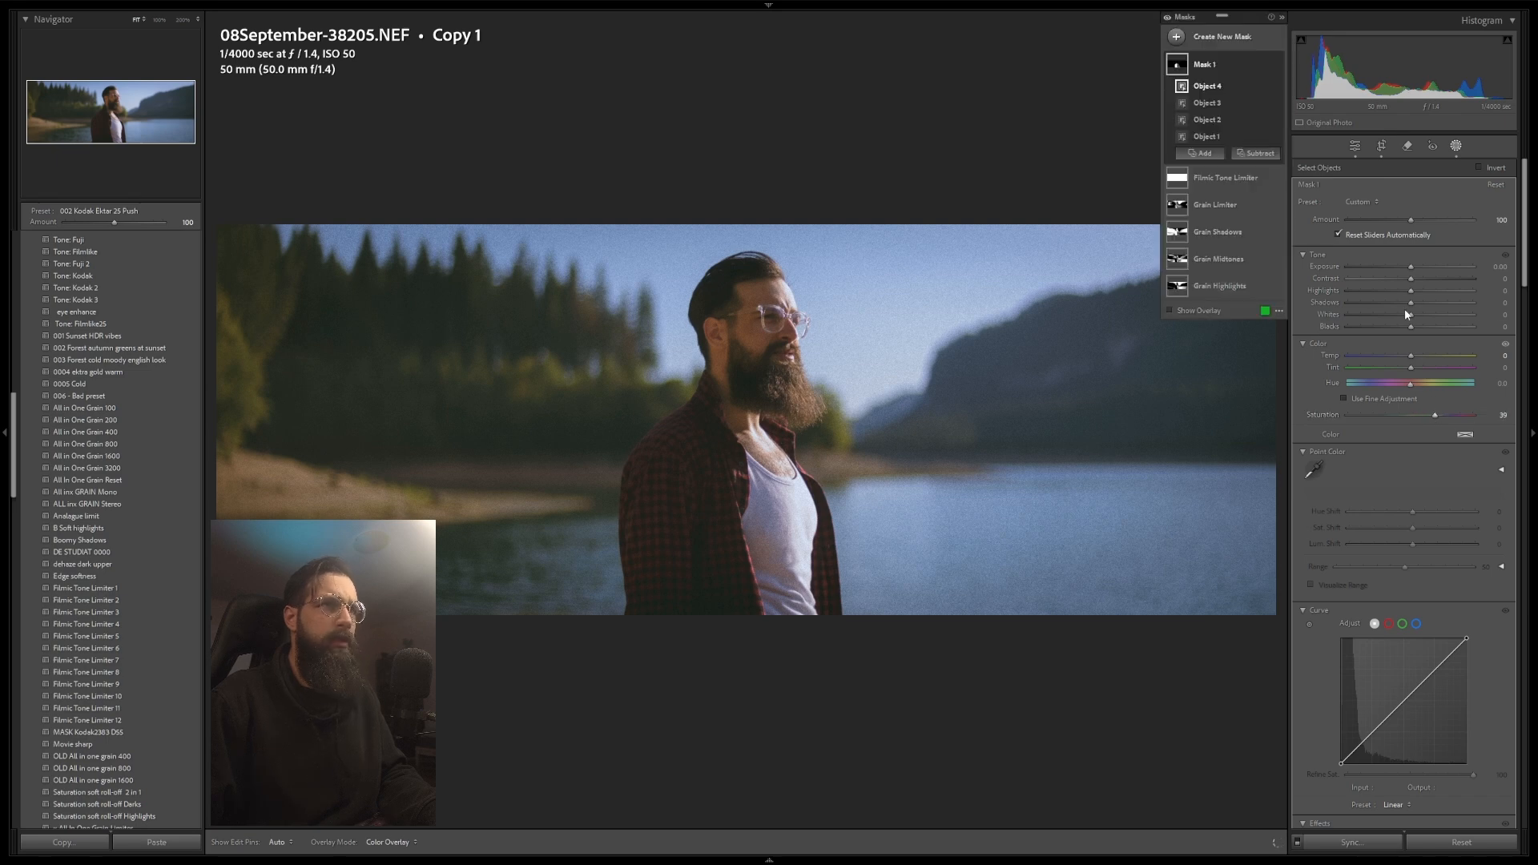
left_click(1388, 623)
left_click_drag(1430, 671, 1428, 669)
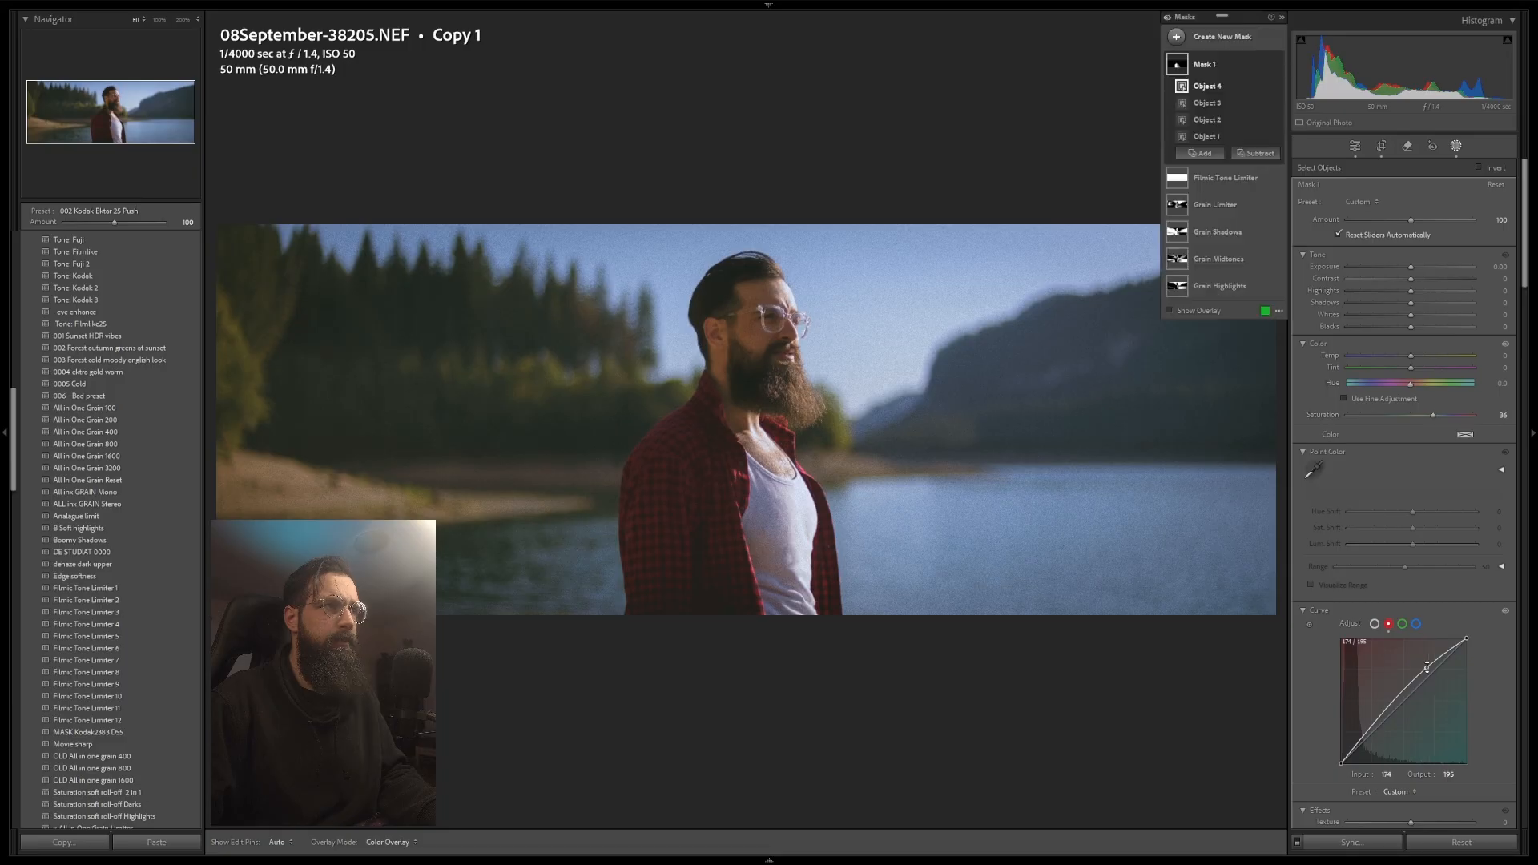
left_click_drag(1370, 729, 1356, 746)
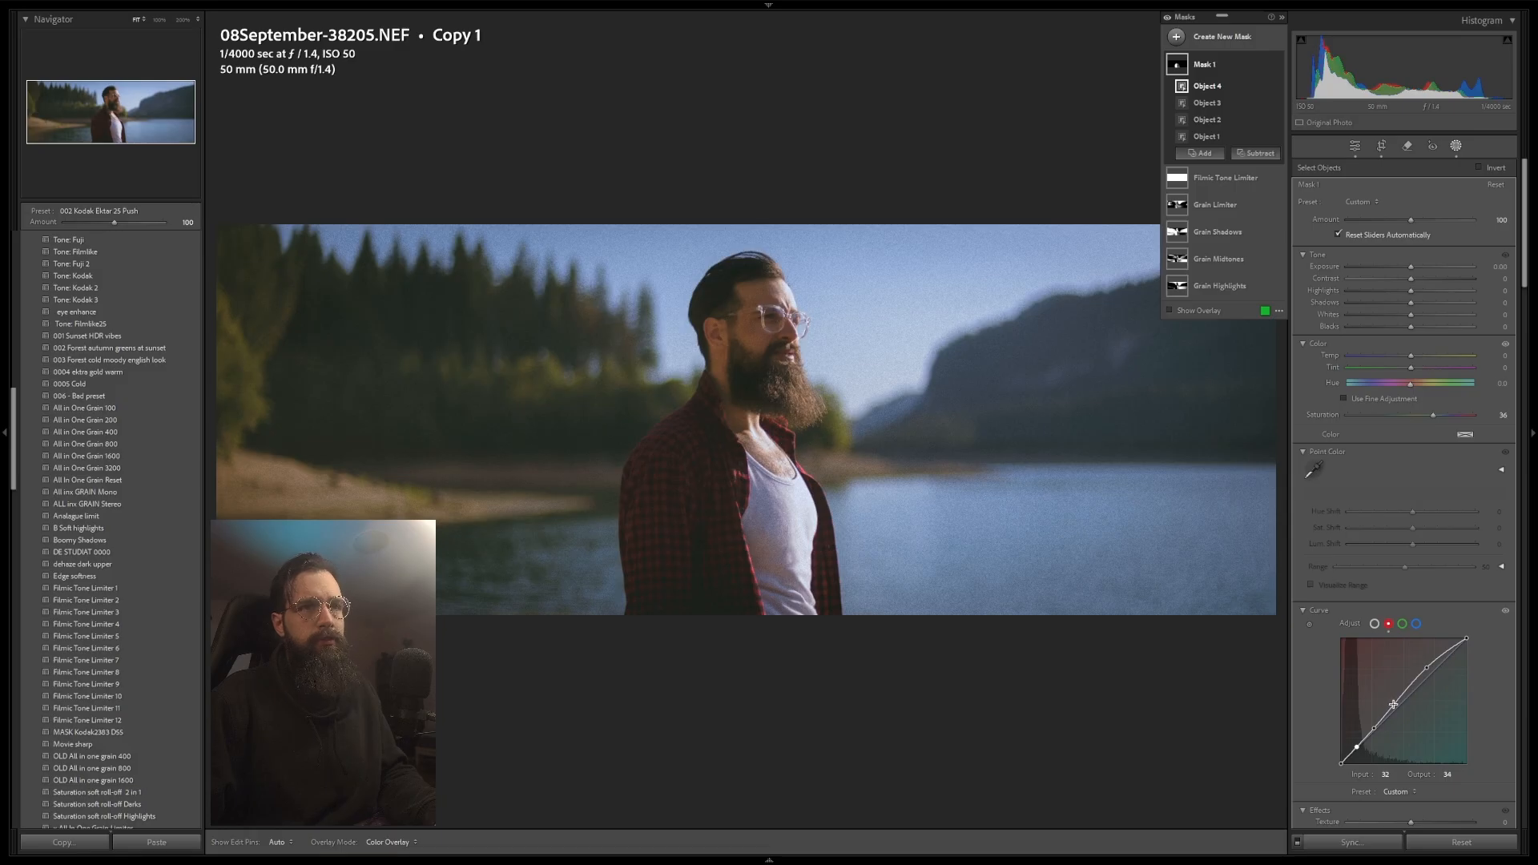
left_click_drag(1394, 705, 1395, 706)
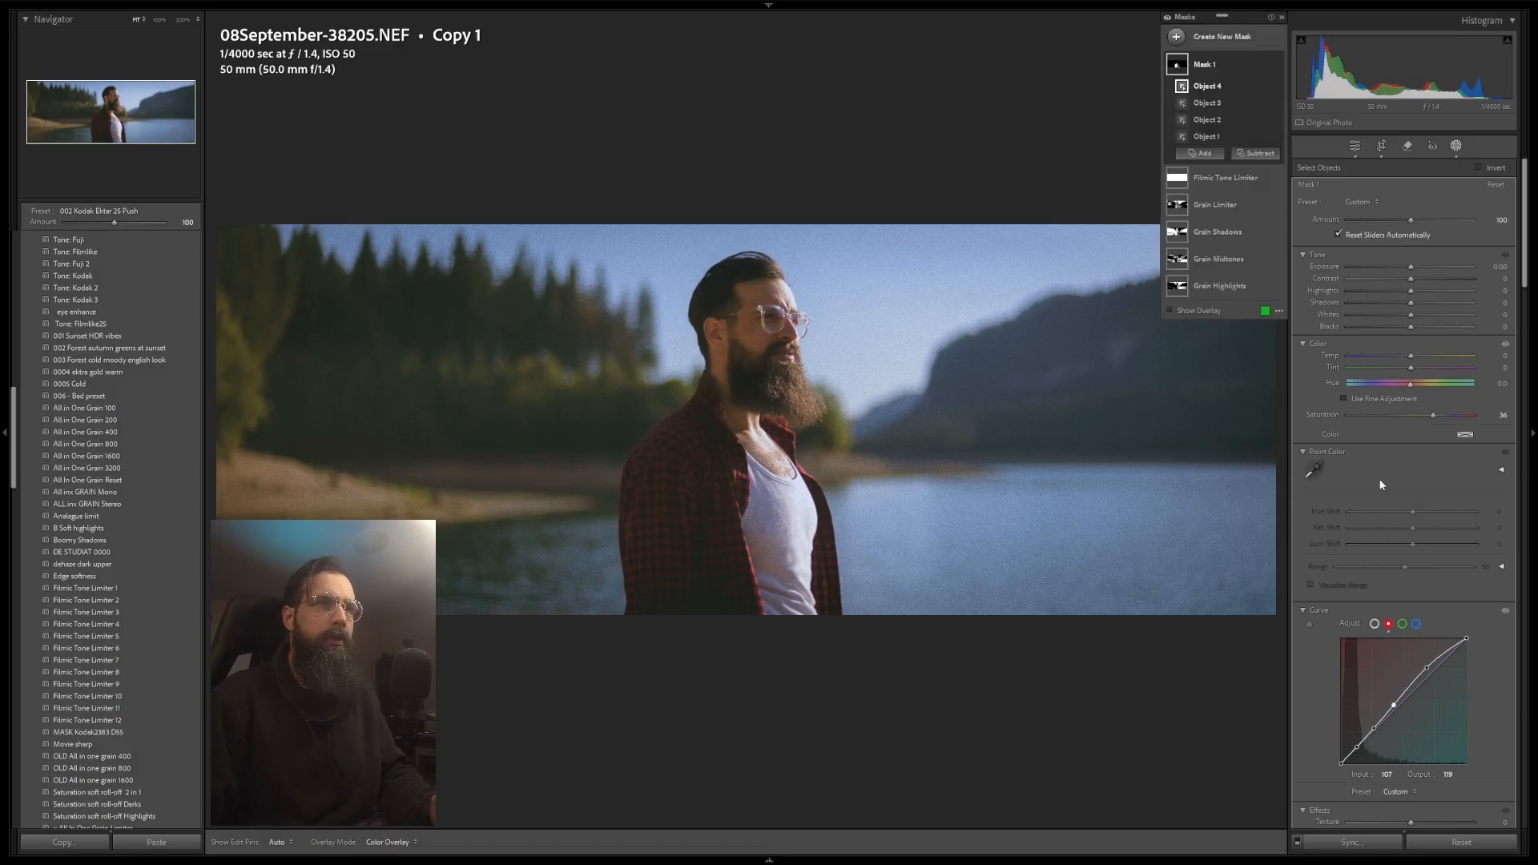
left_click(1354, 146)
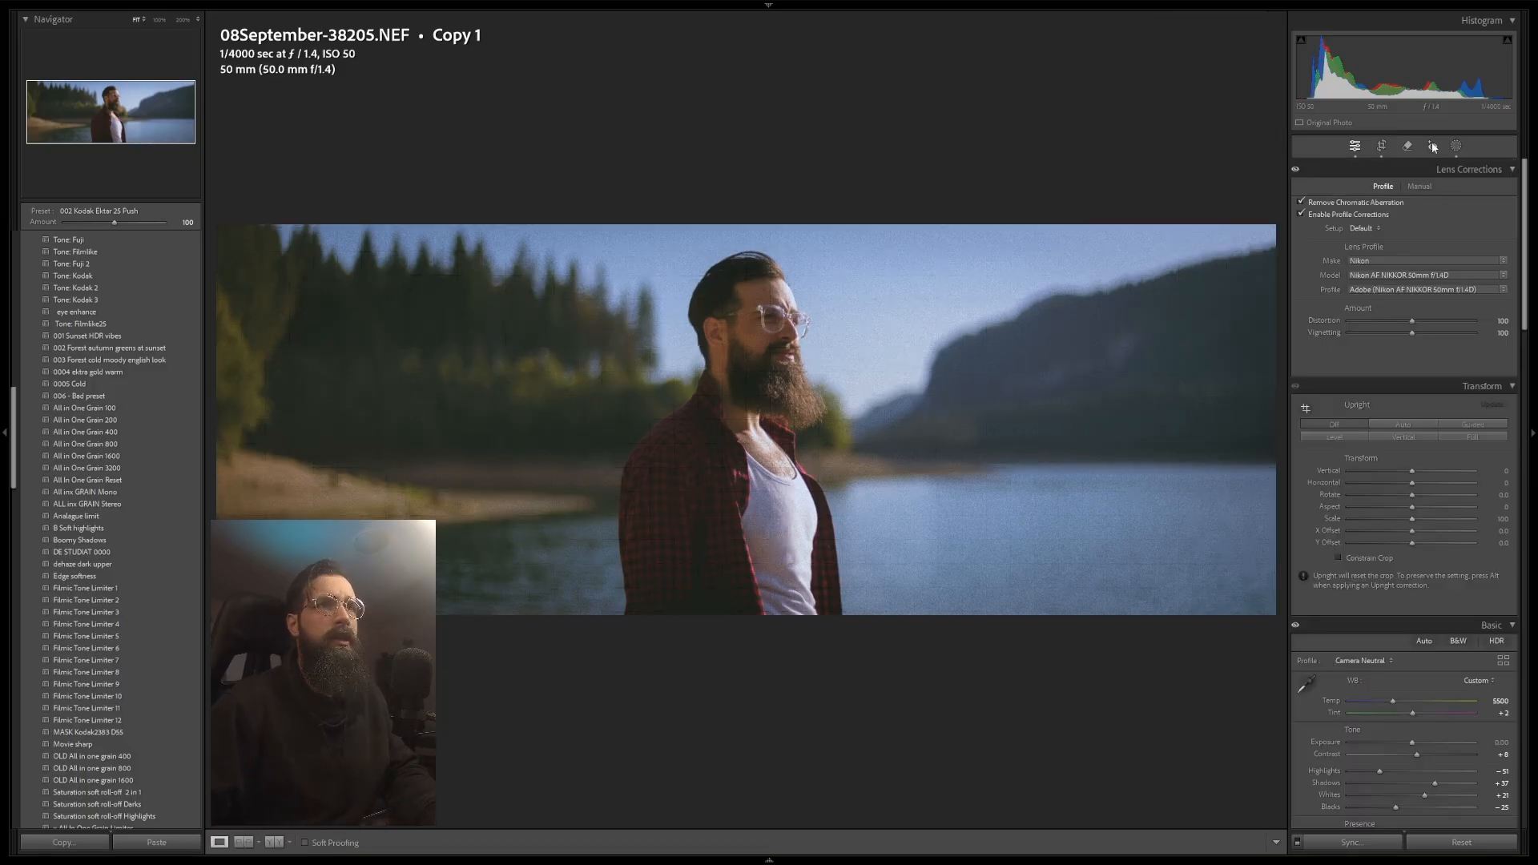
Step: Zoom in near the top of the man's head and remove a small spot in the sky with the Remove tool
key("q")
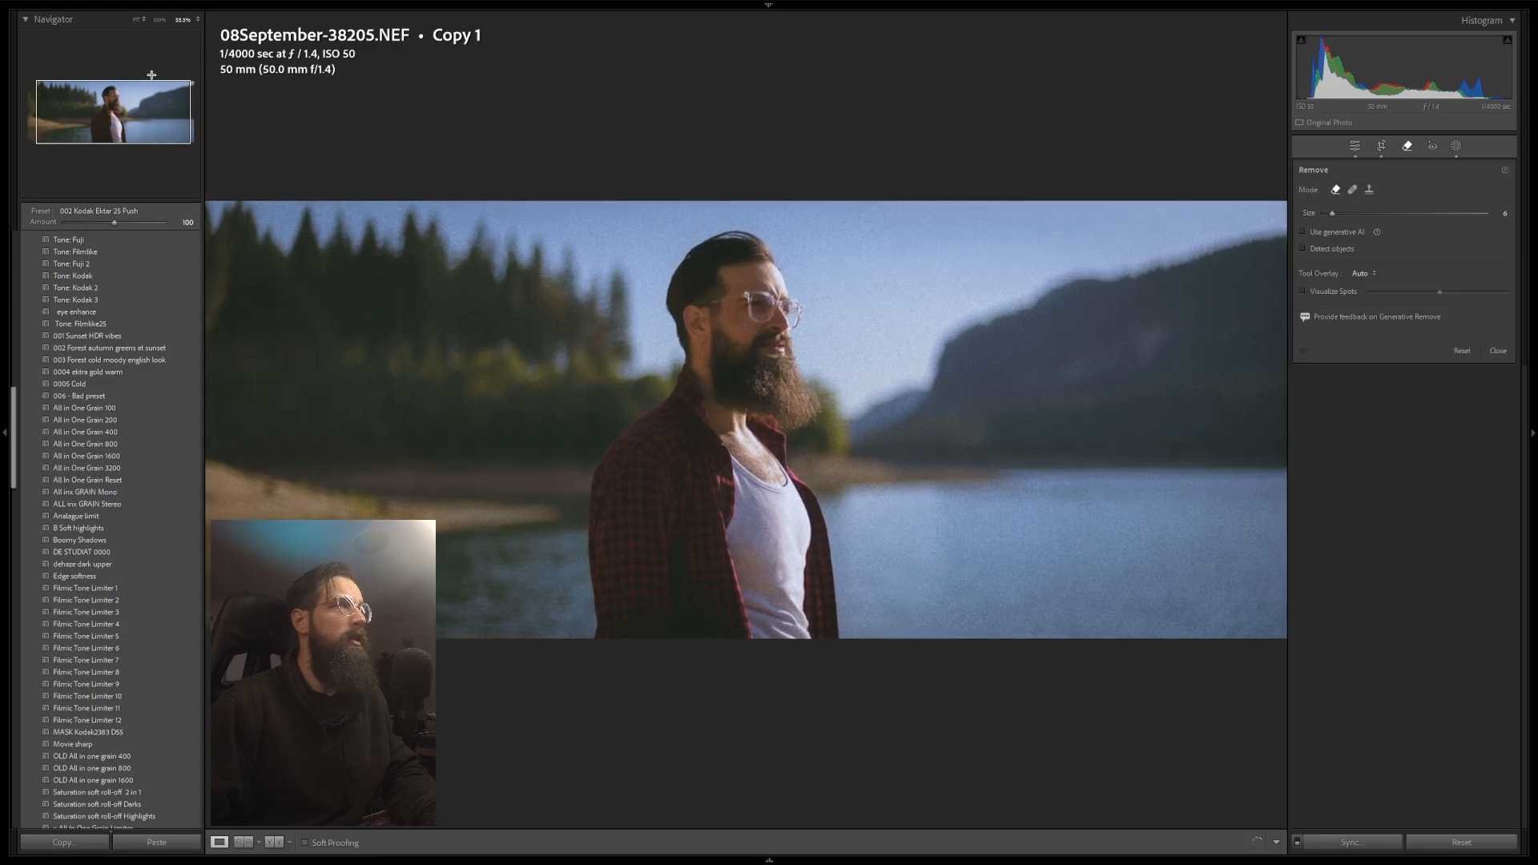
left_click(106, 94)
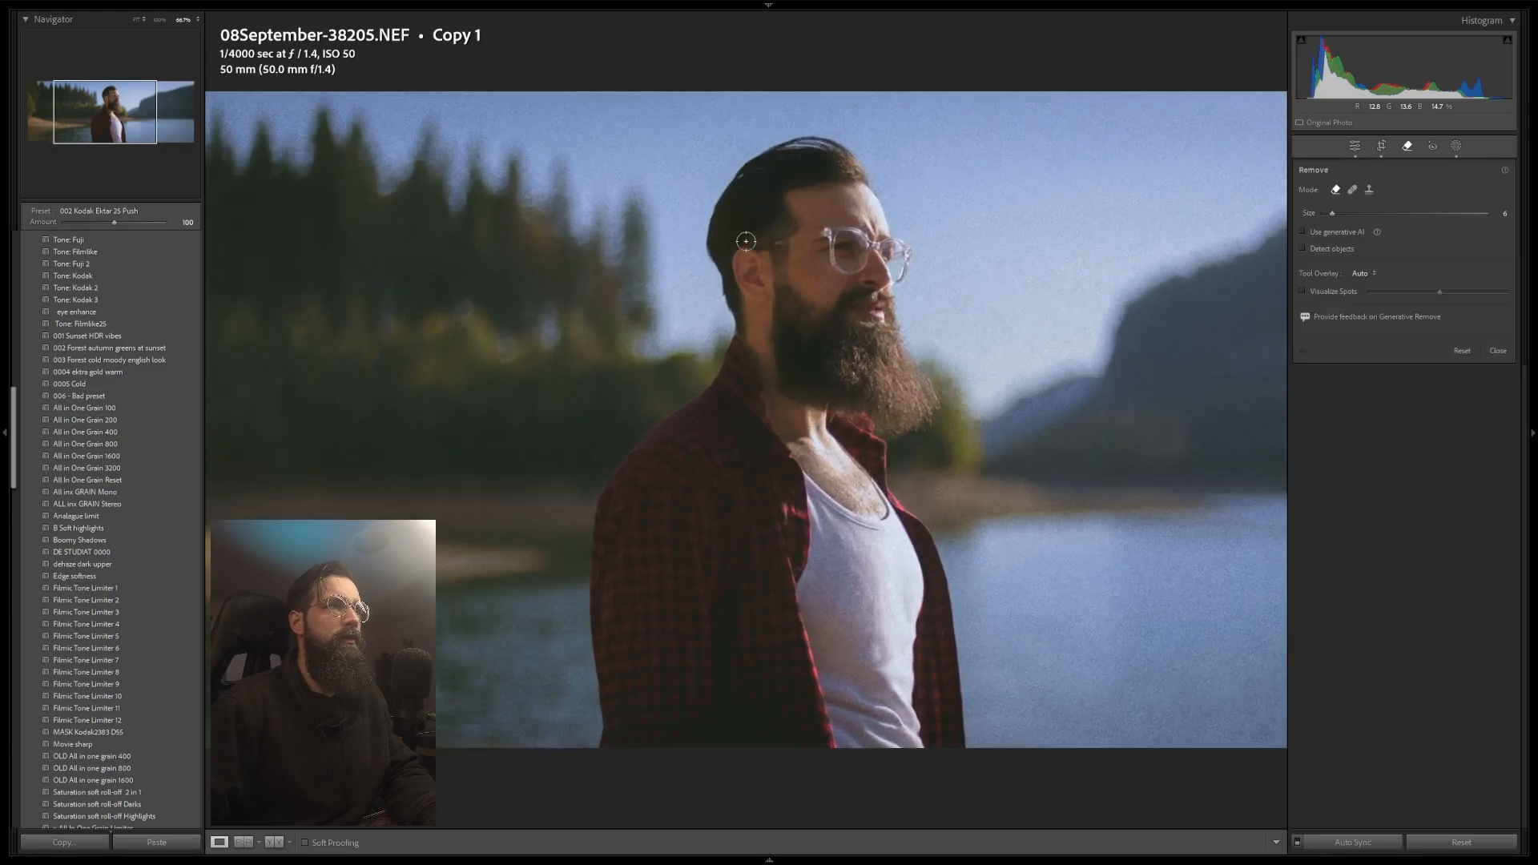
key("ctrl+equal")
key("ctrl+equal")
key("ctrl+equal")
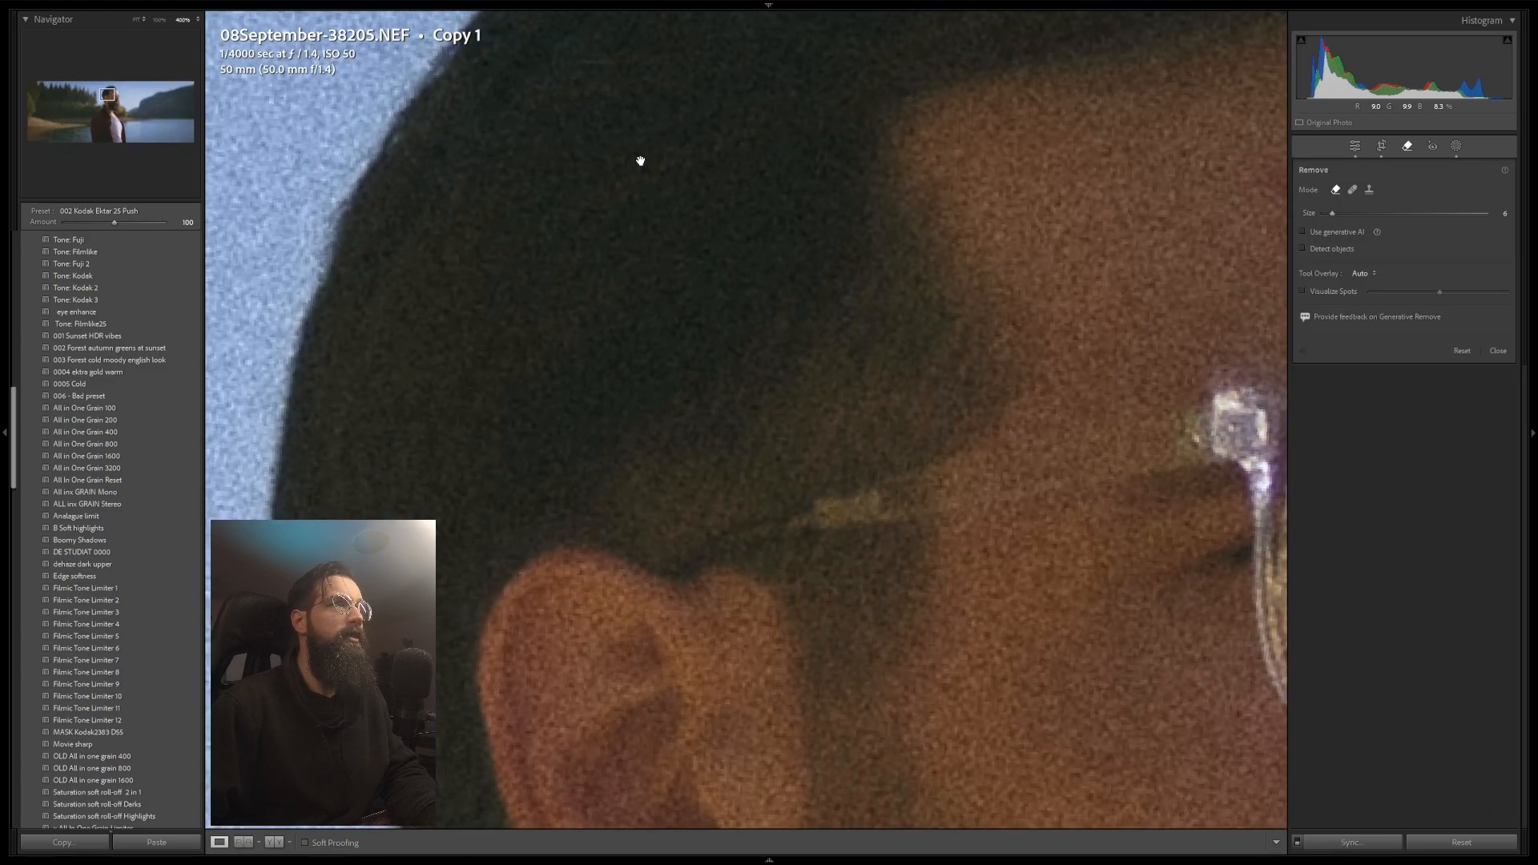
left_click_drag(640, 159, 645, 406)
left_click_drag(573, 200, 507, 254)
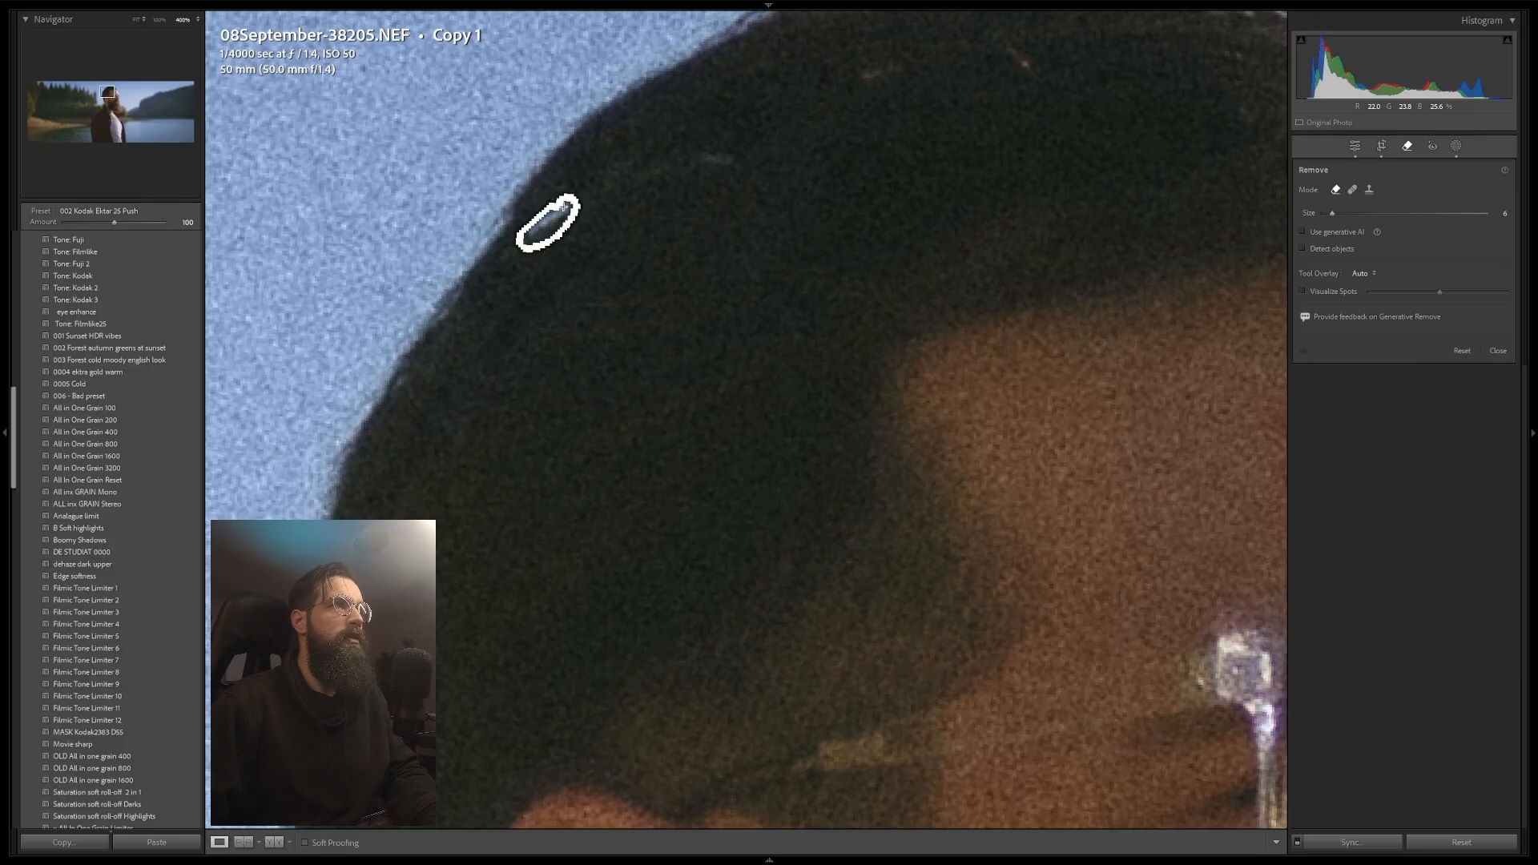
left_click(1408, 147)
left_click(911, 269)
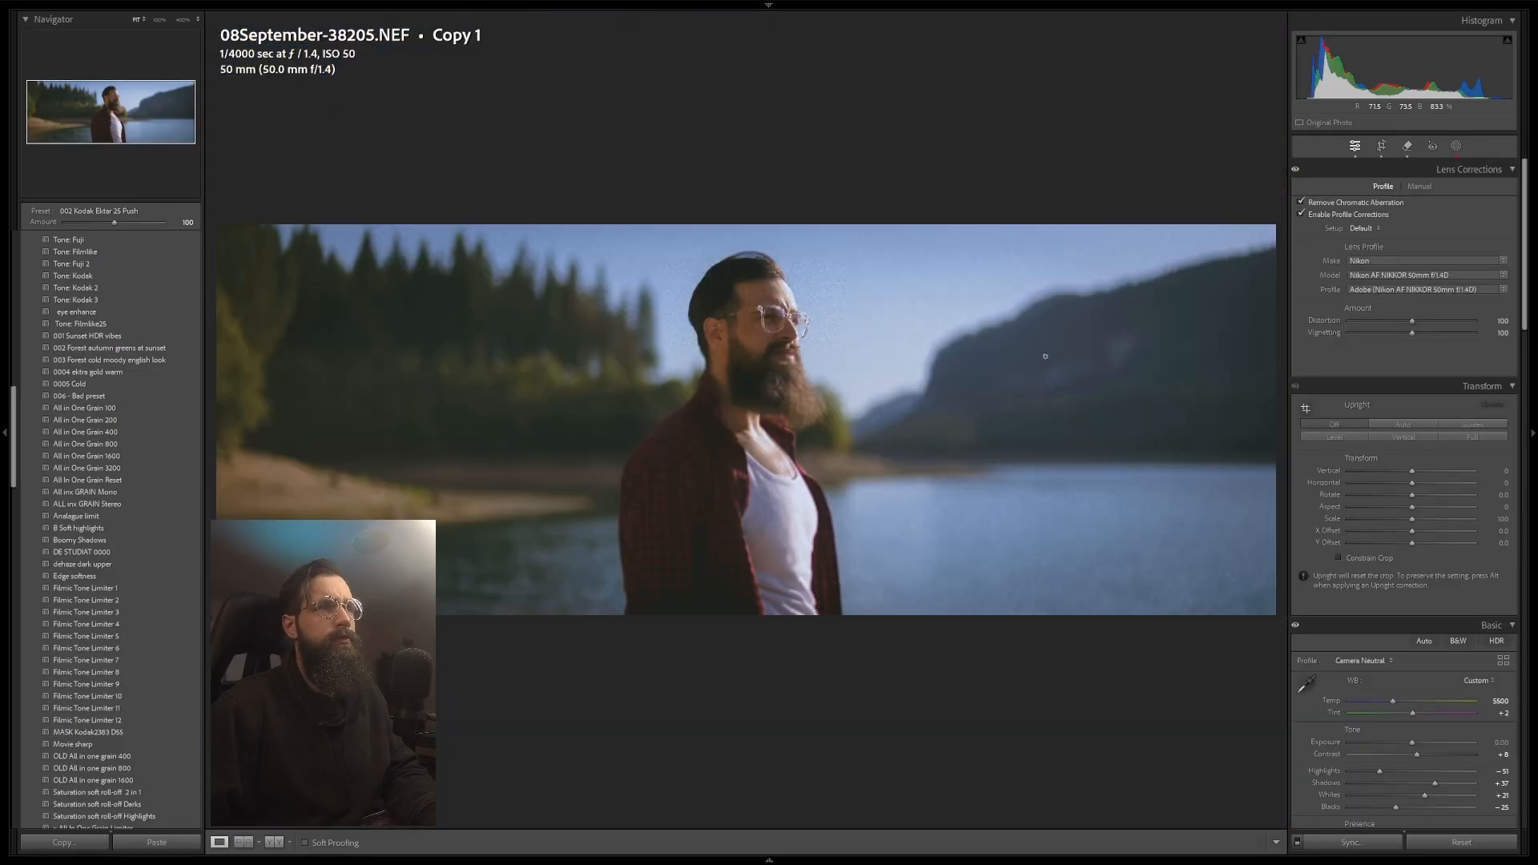
Step: Add a linear gradient mask from the top of the frame downward, raising its exposure to about 0.59 and adjusting its temperature
left_click(1456, 146)
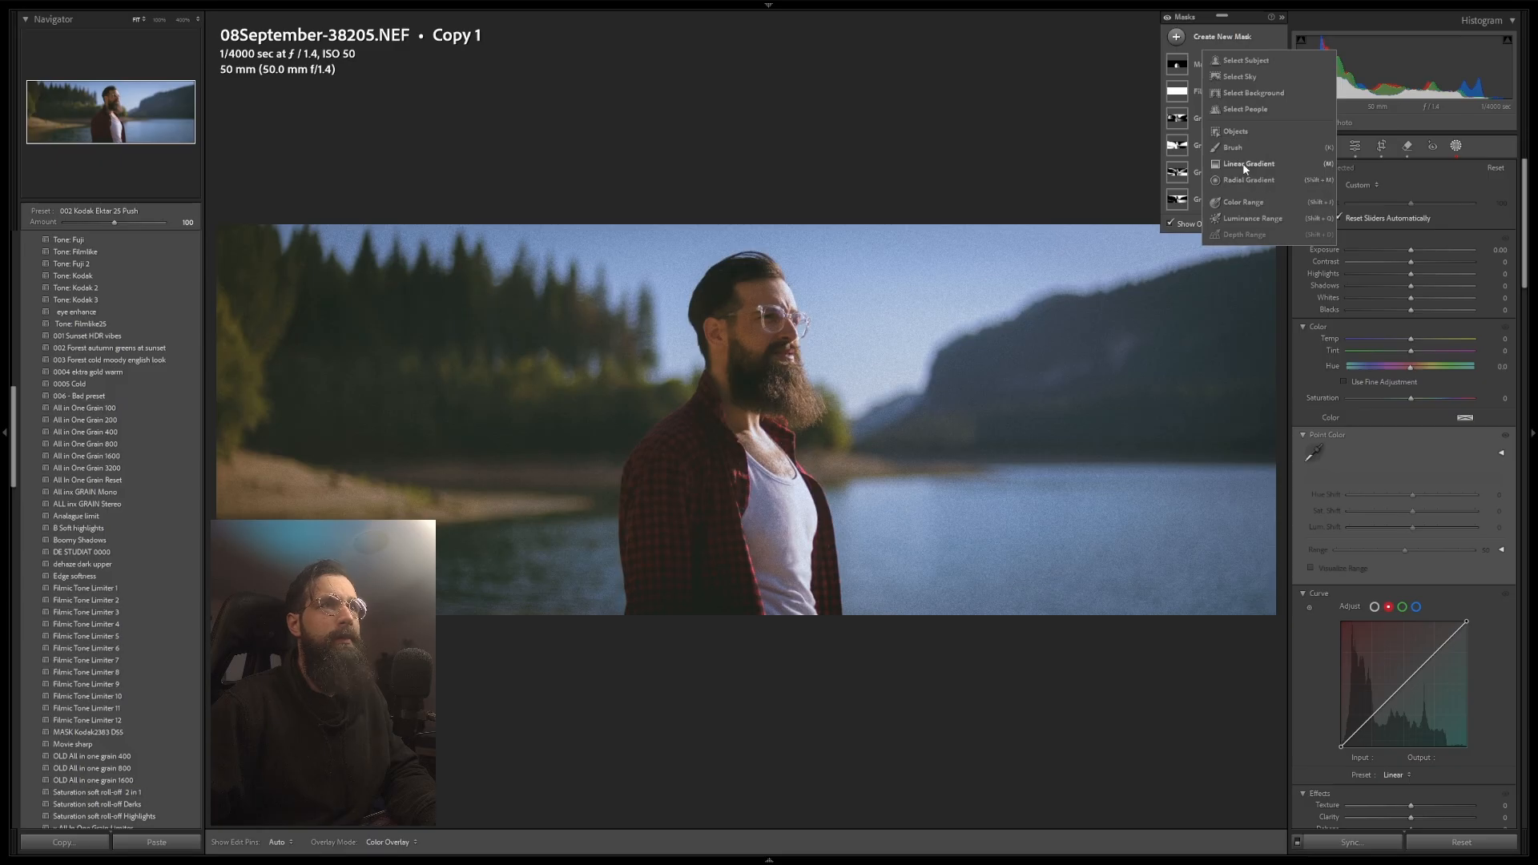
left_click(1245, 170)
left_click_drag(1047, 151, 1025, 550)
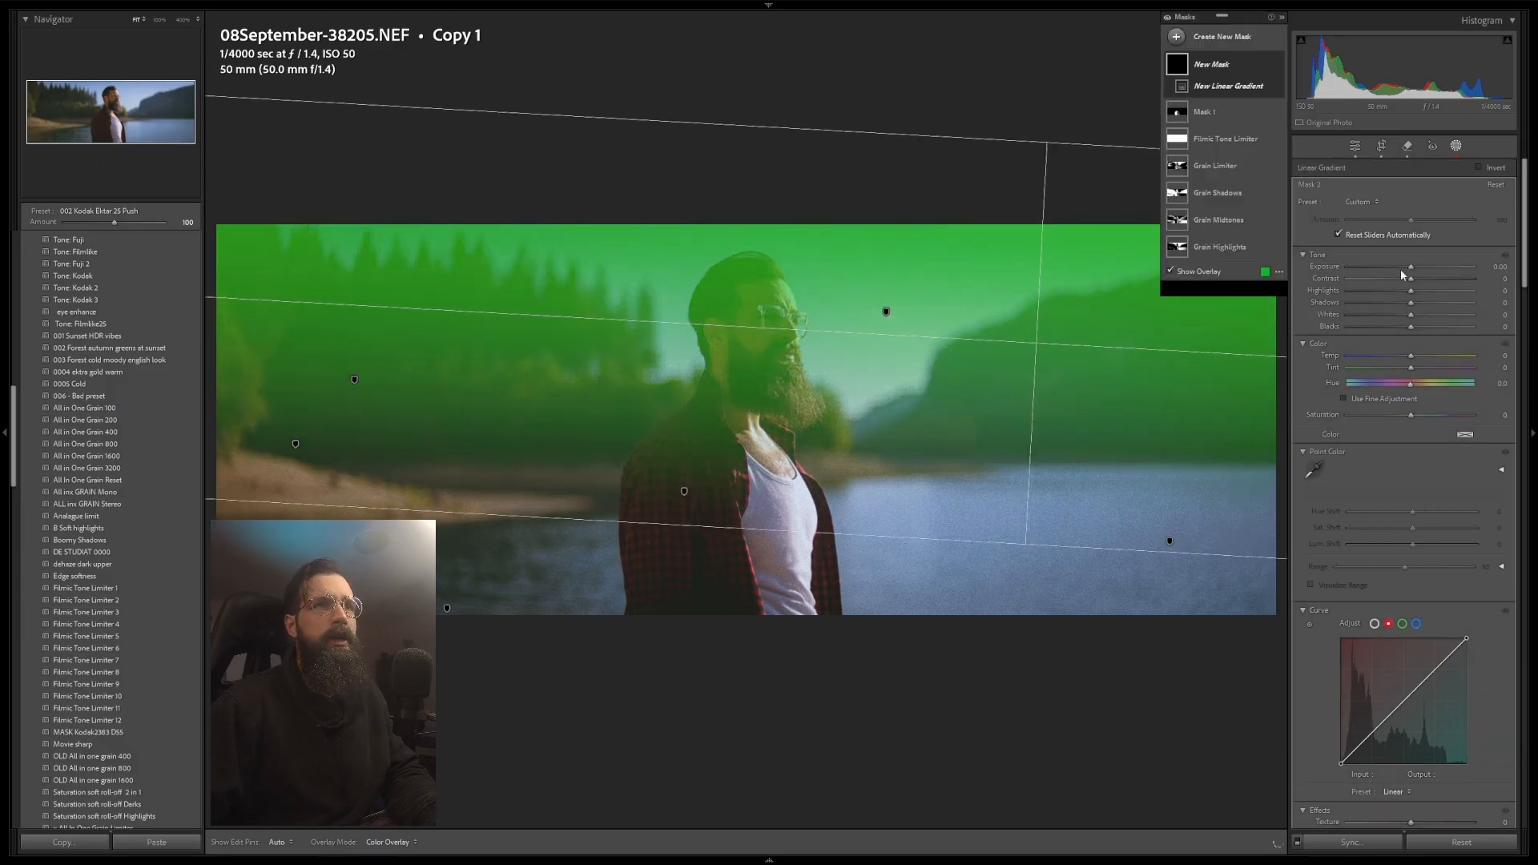
left_click_drag(1410, 269, 1421, 269)
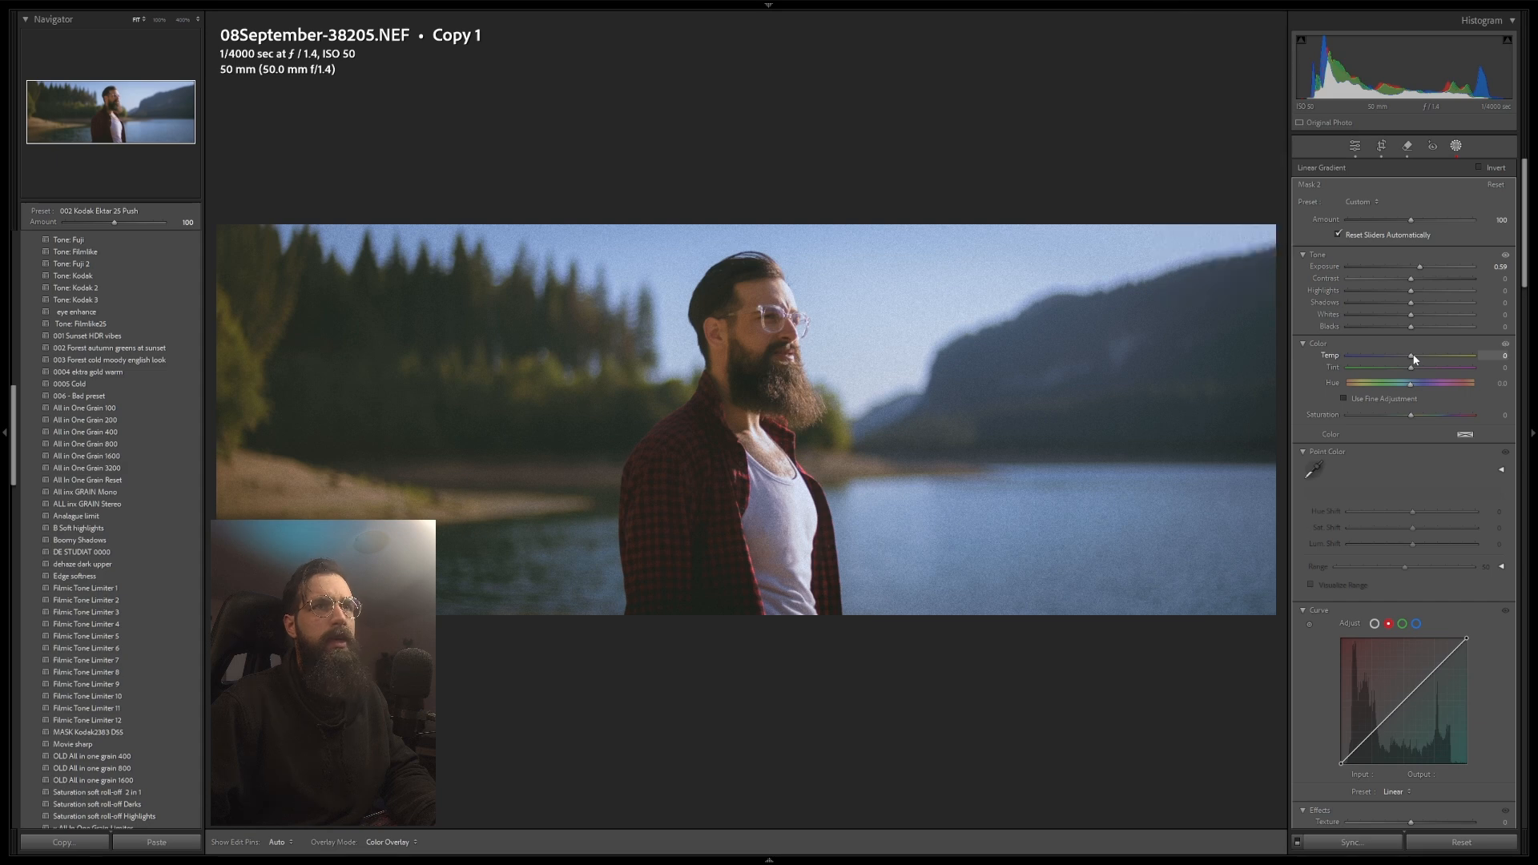
left_click_drag(1427, 356, 1413, 359)
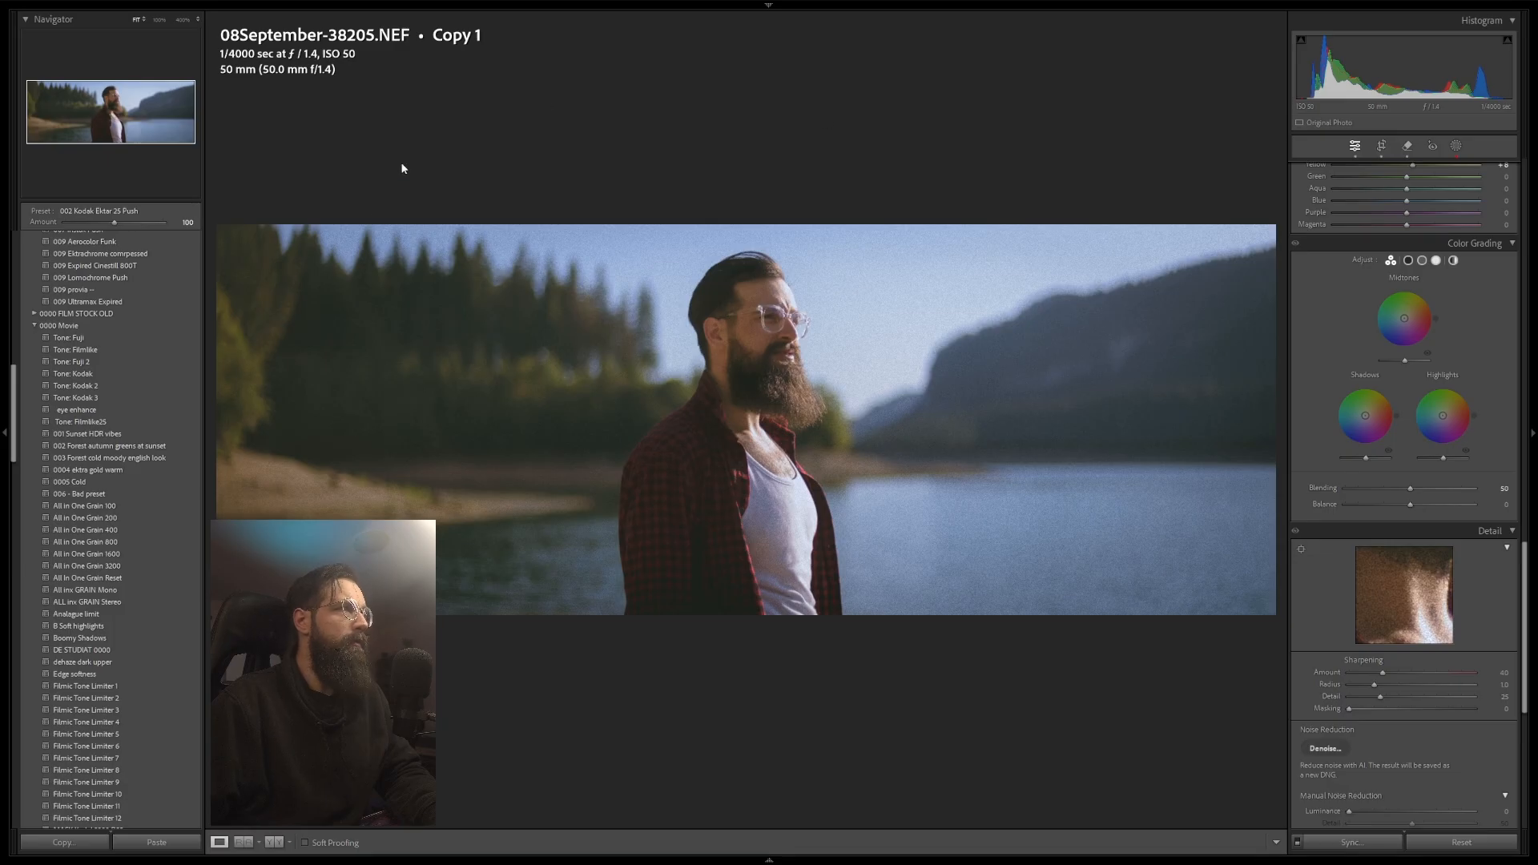
Step: Apply the Tone: Filmlike preset, then lower the colour grading blending to 73
left_click(109, 349)
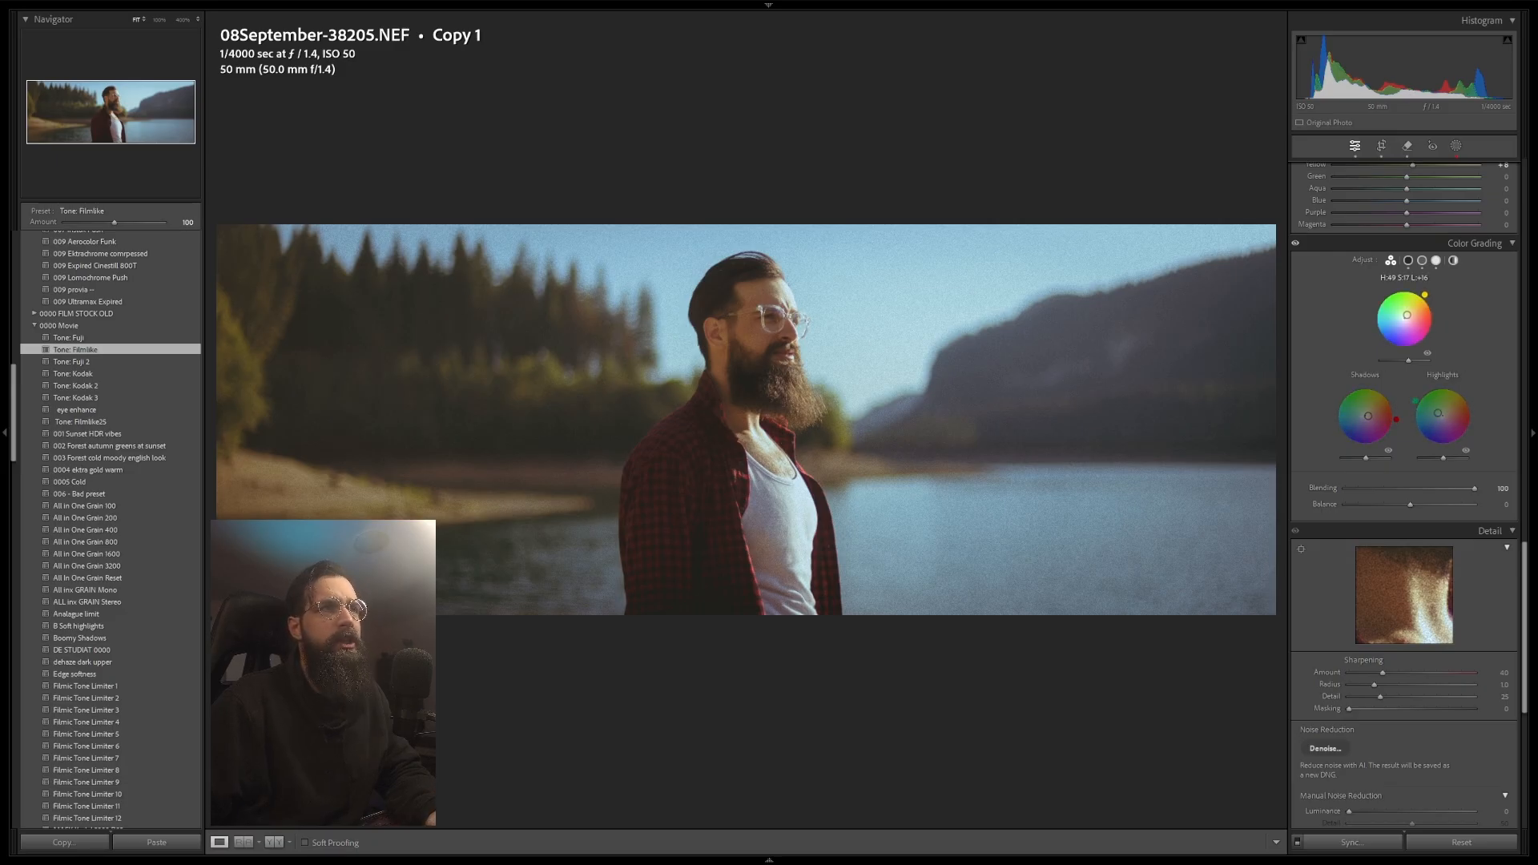
left_click_drag(1424, 295, 1424, 293)
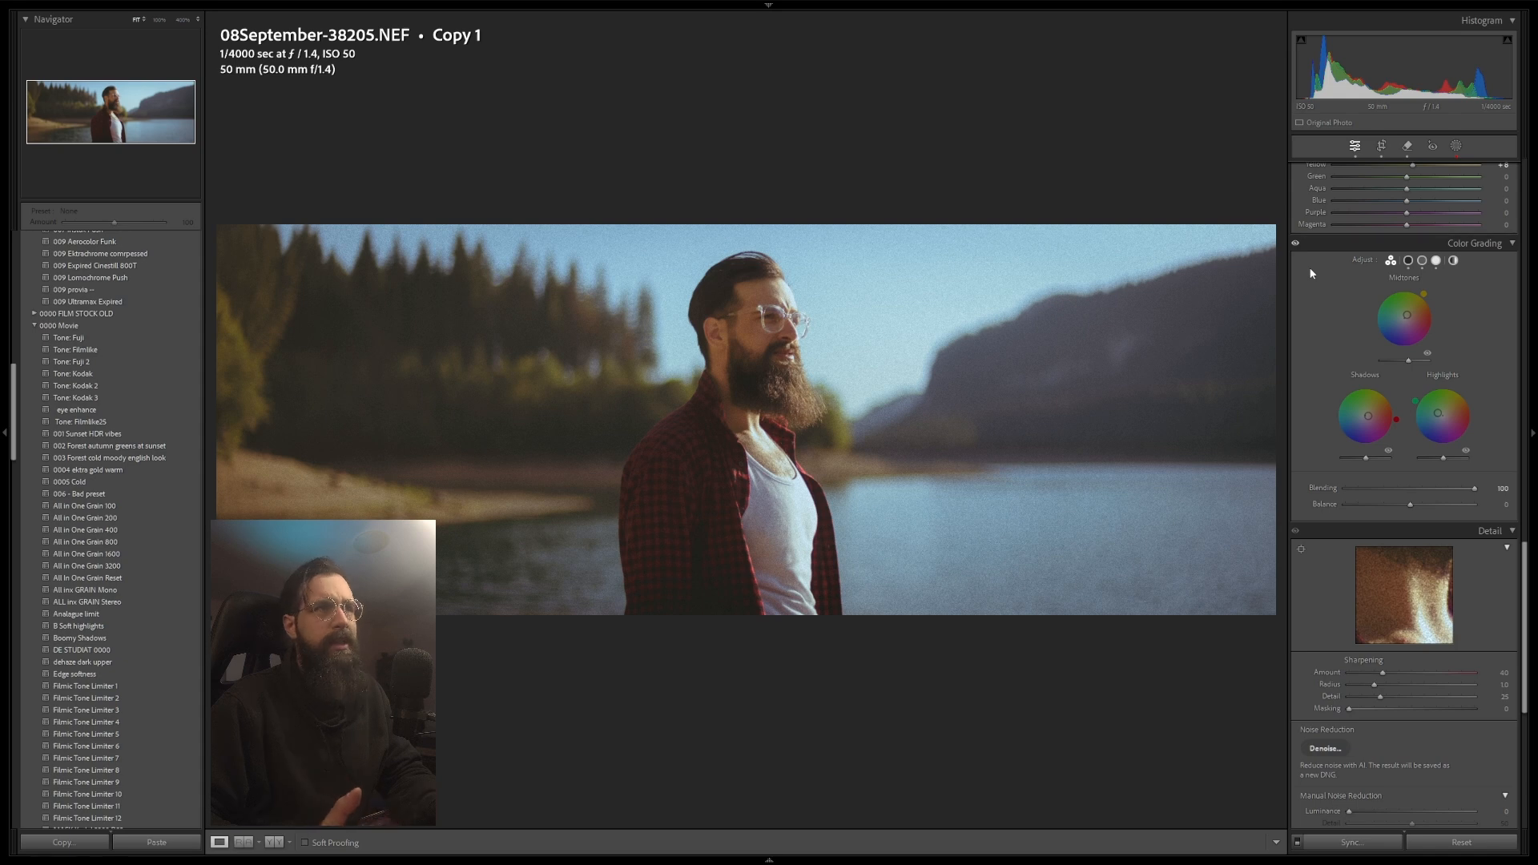
left_click(1447, 489)
left_click_drag(1438, 488, 1440, 489)
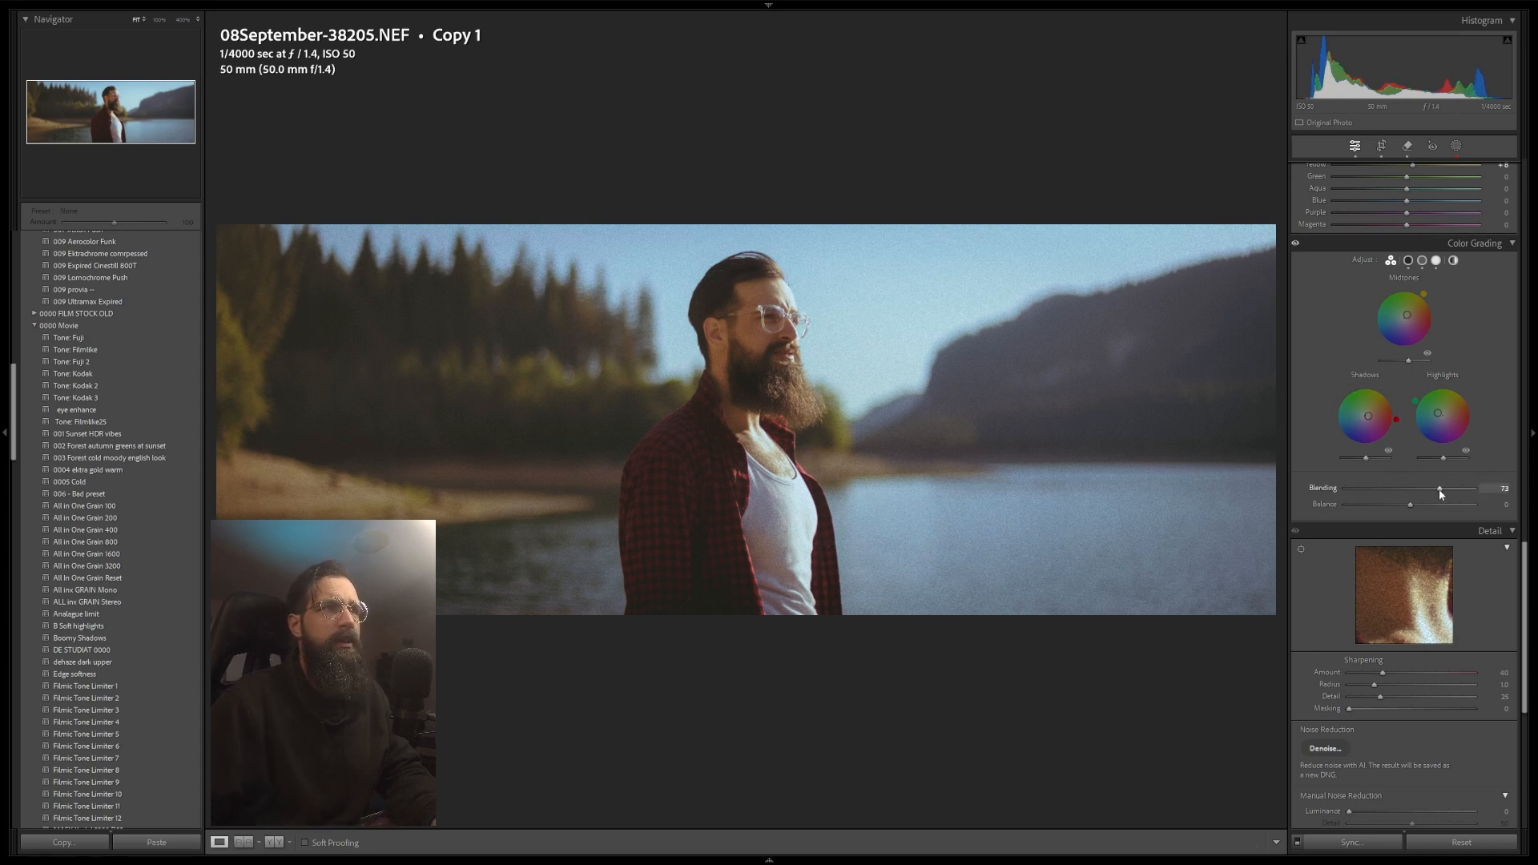